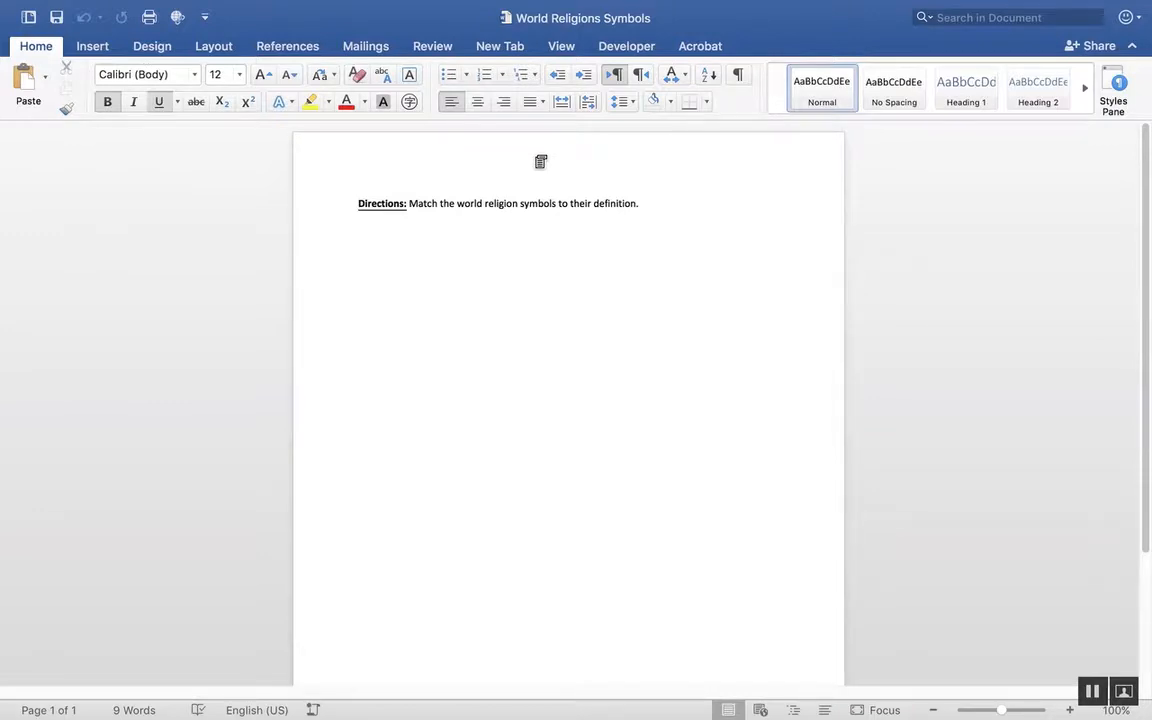
Step: Add the page header title "World Religion Symbol Sort" and return to the document body
left_click(537, 162)
double_click(537, 162)
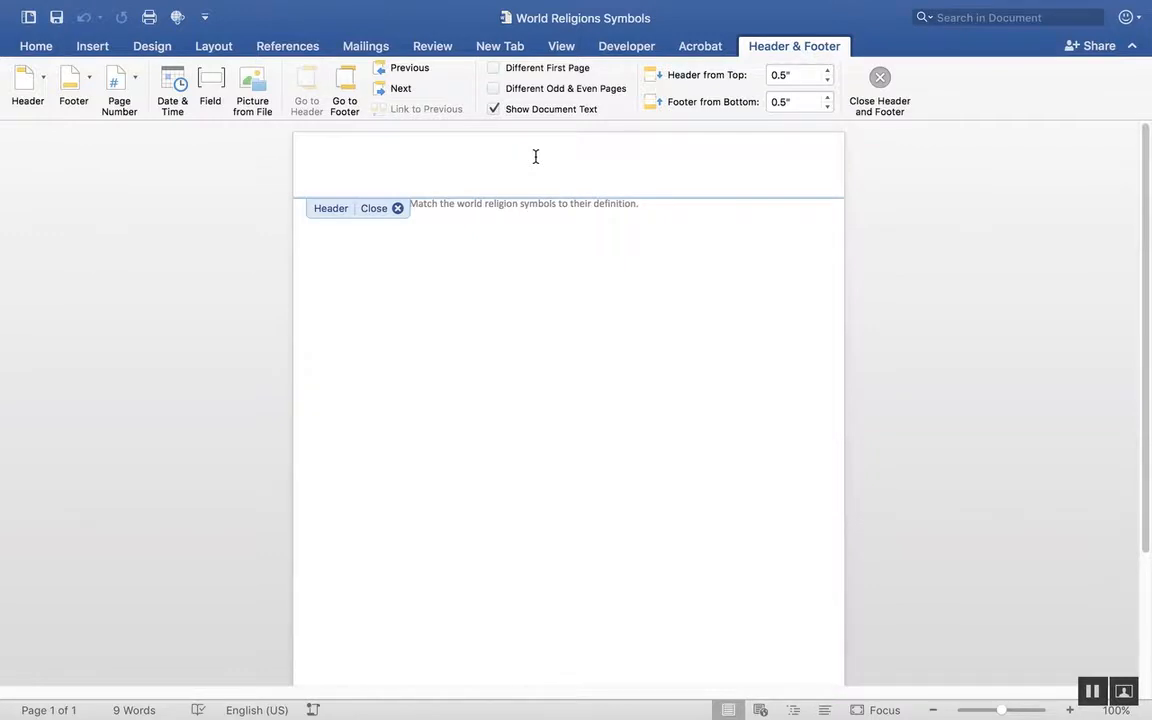
type("World Rel")
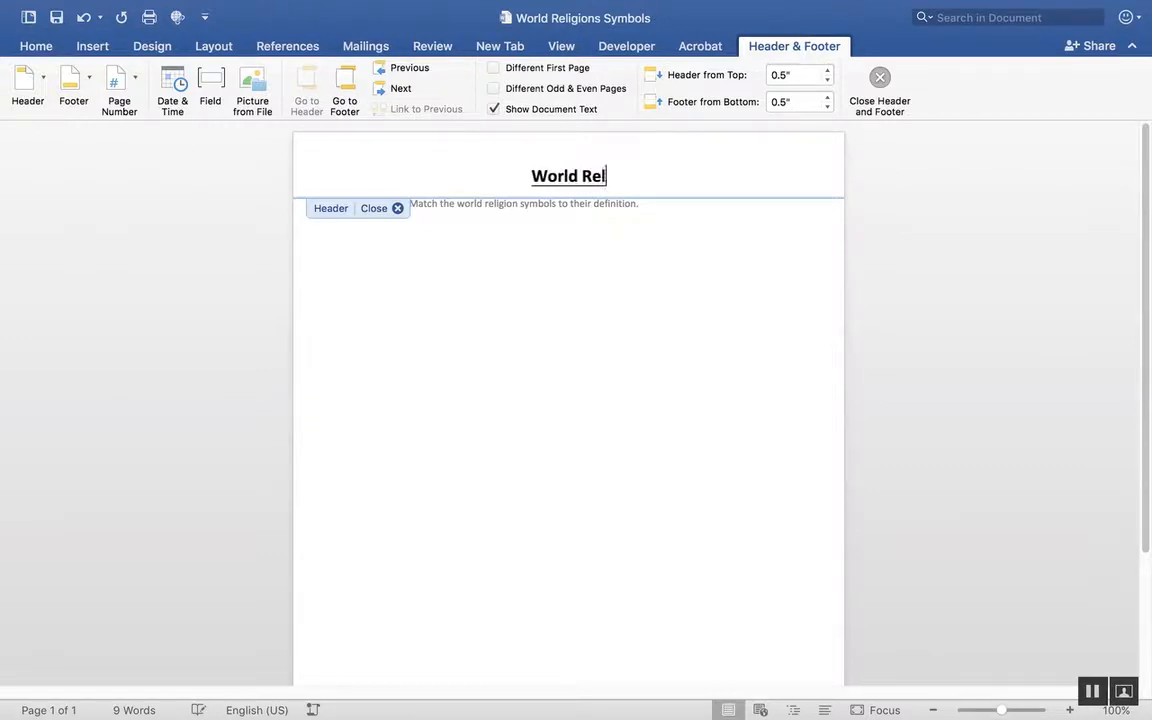
type("igion Sy")
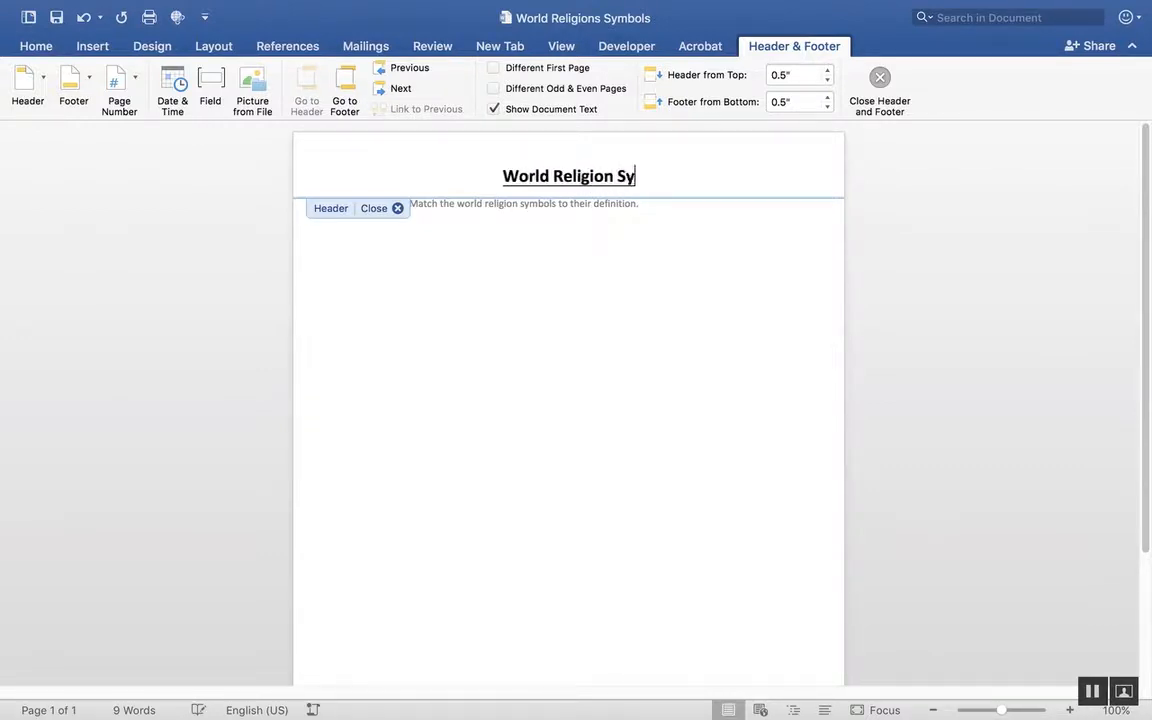
type("mbol Sort")
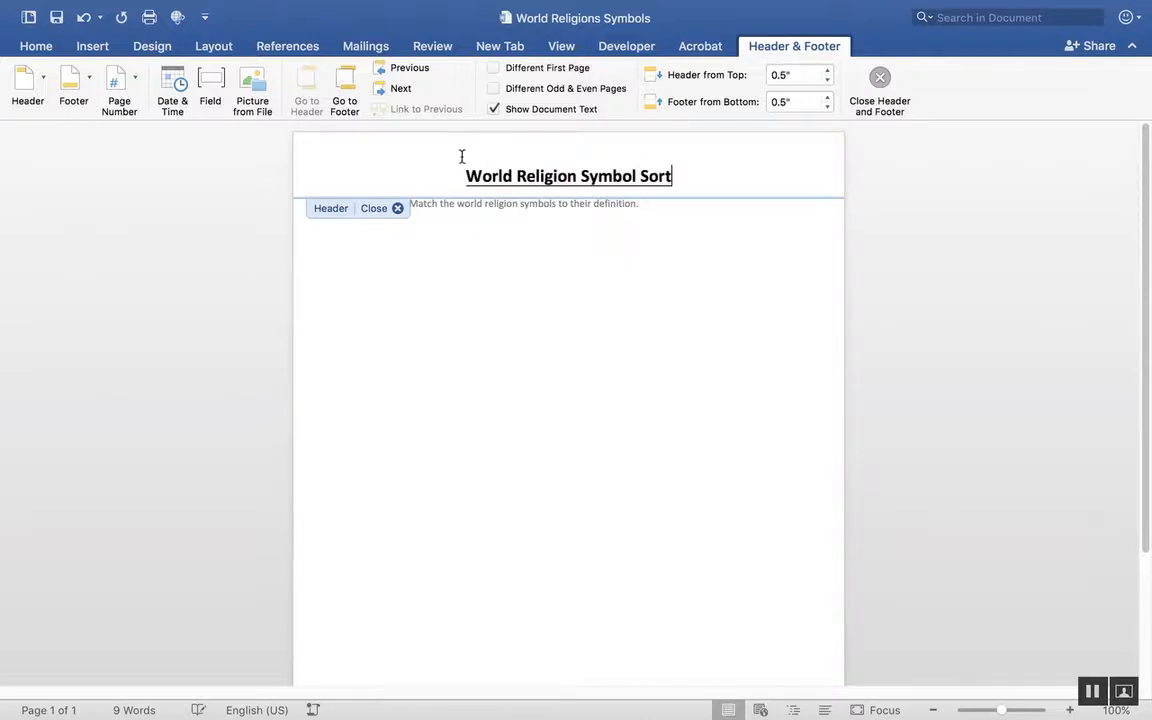
left_click(388, 209)
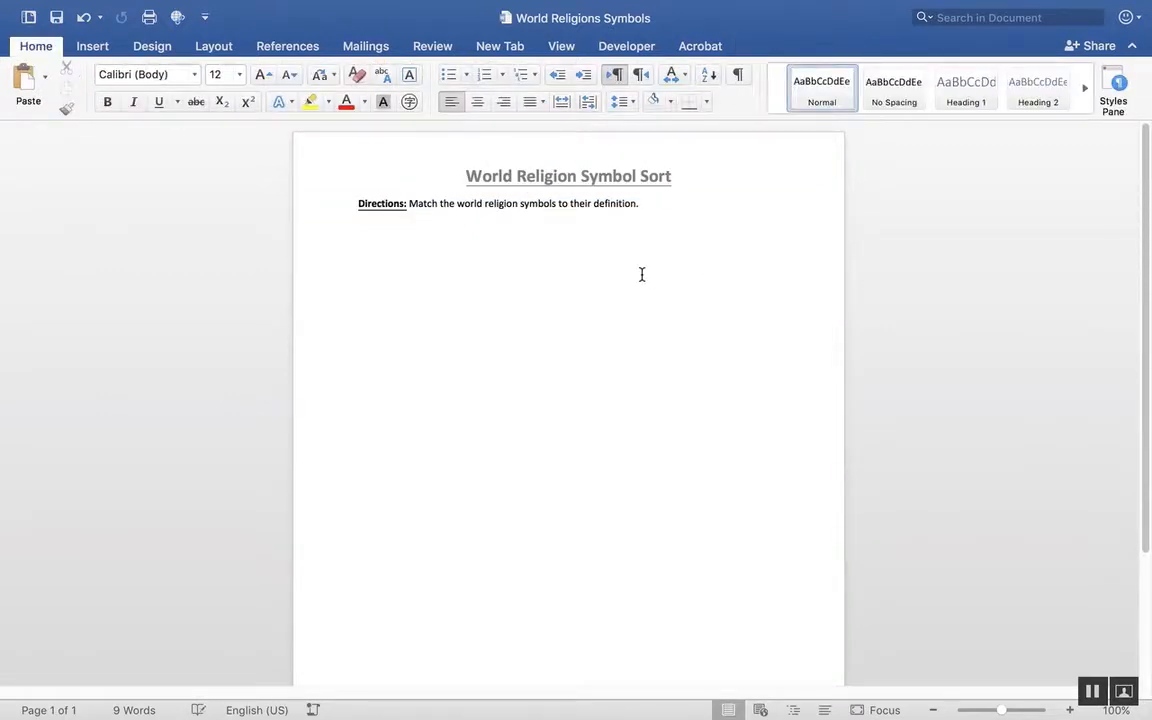
left_click(541, 202)
double_click(553, 183)
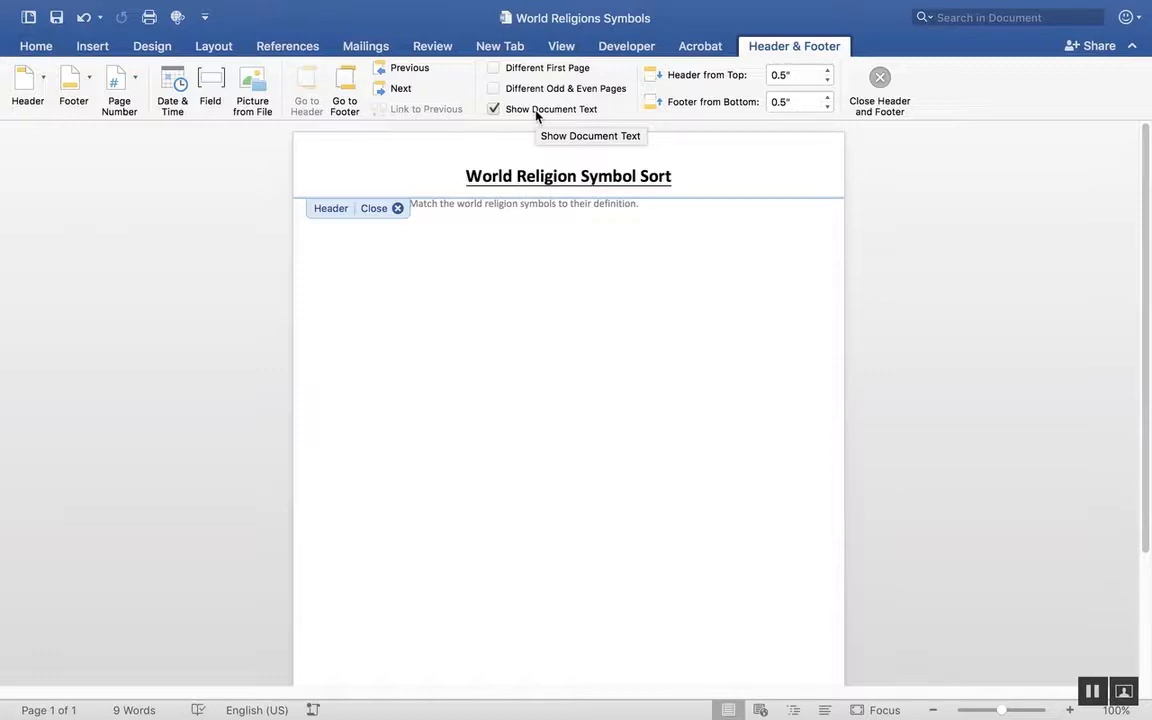
left_click(492, 70)
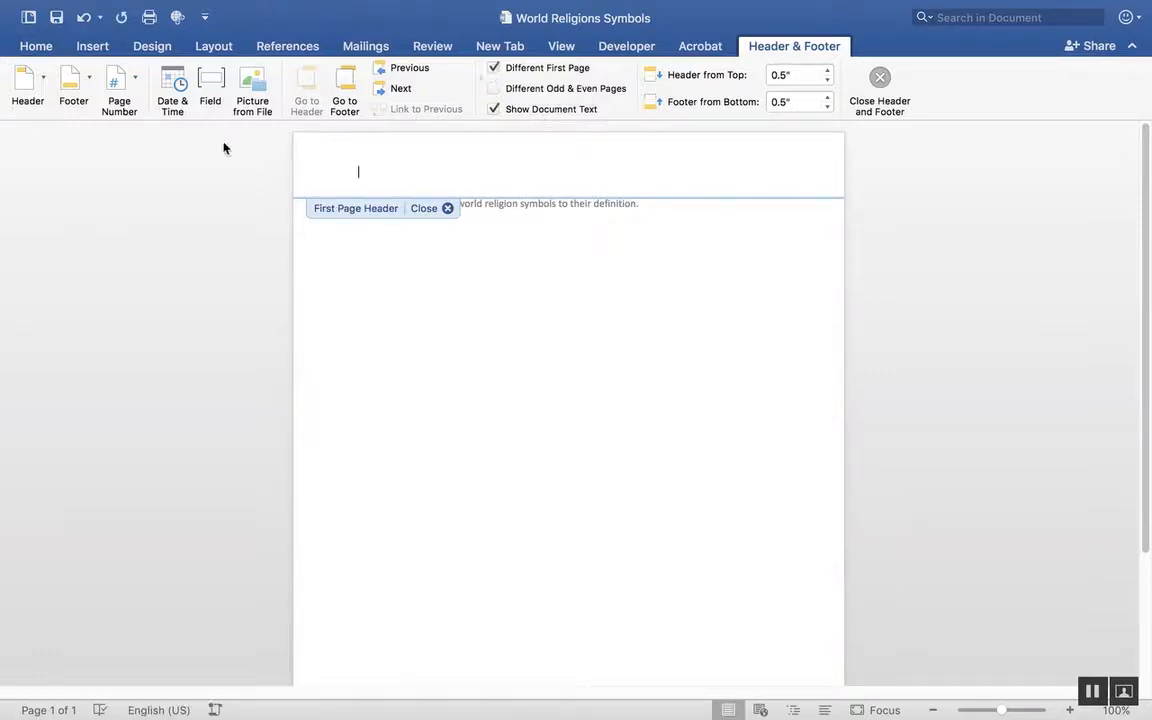
left_click(84, 14)
Step: Enable a different first page and move the title "World Religion Symbol Sort" into the first-page header
double_click(538, 200)
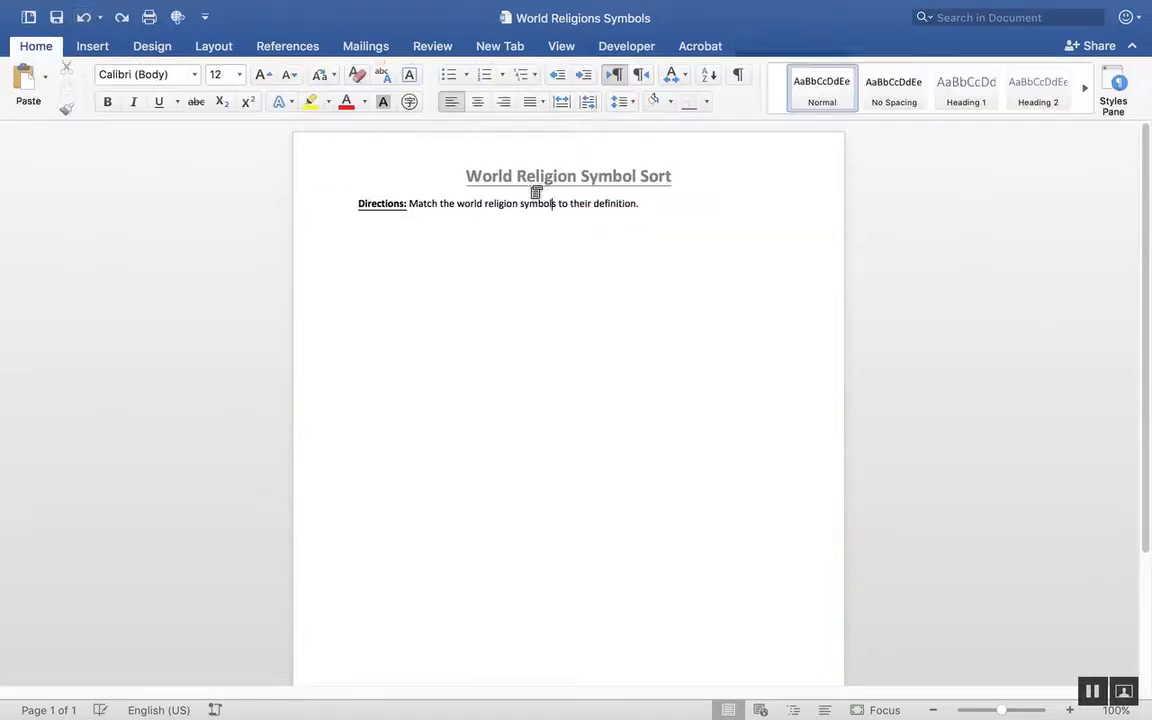
triple_click(543, 176)
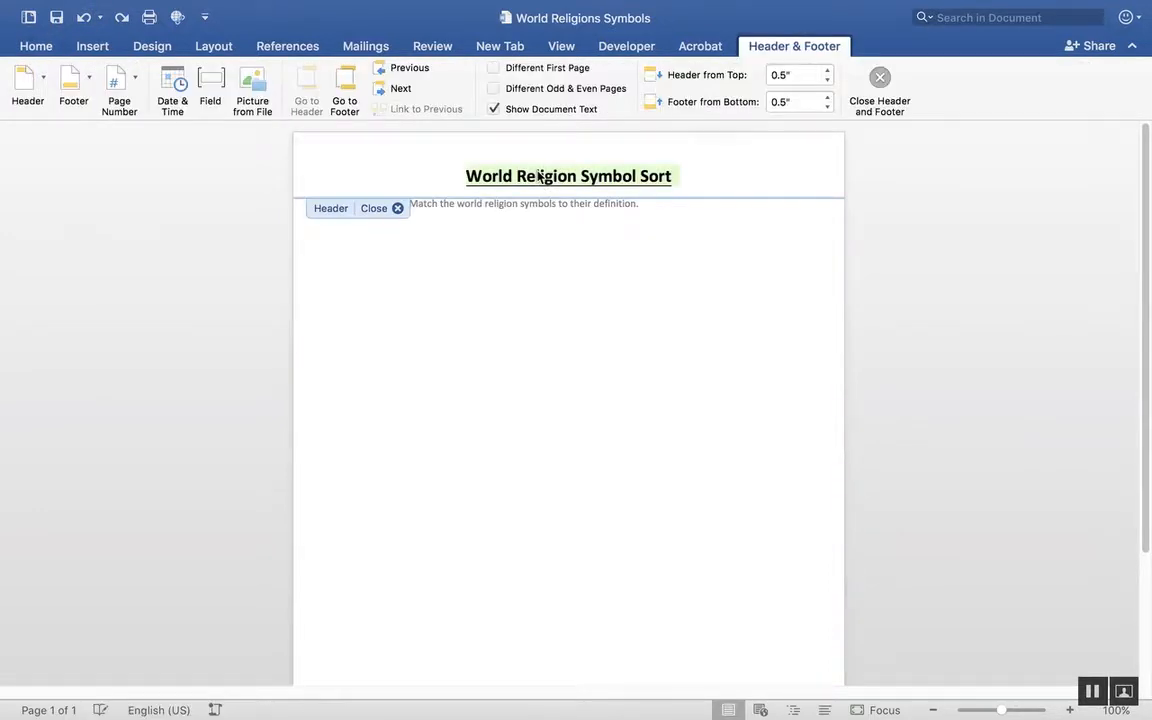
key("Delete")
left_click(493, 68)
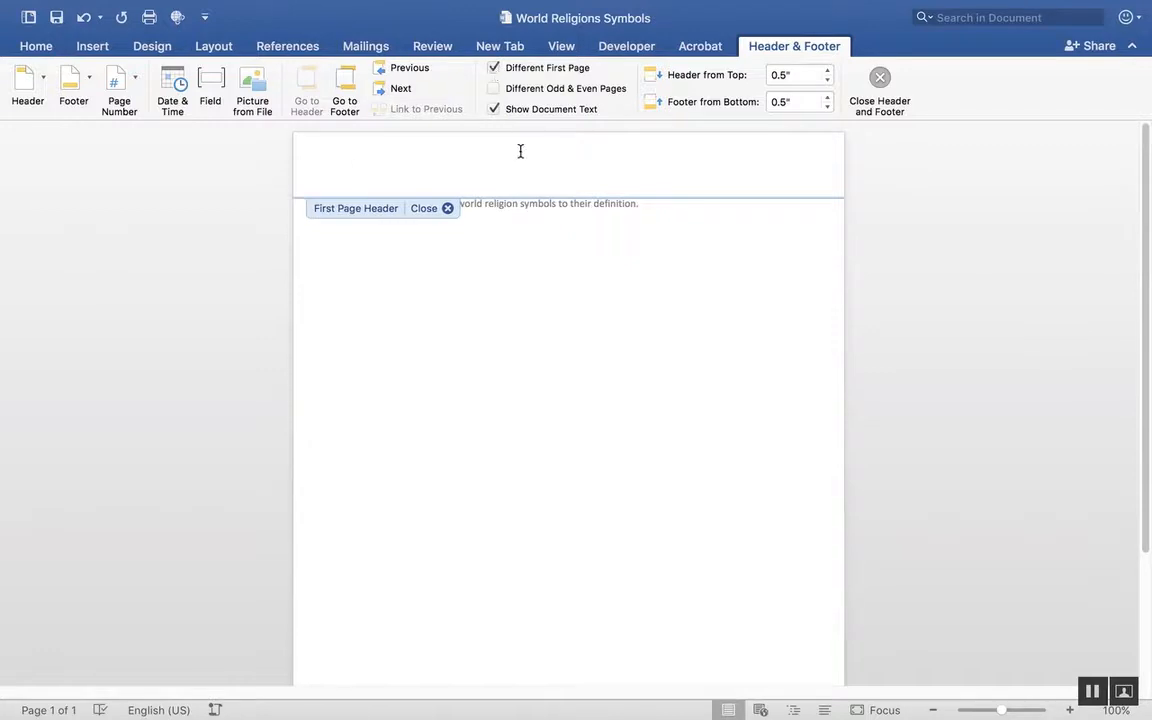
type("World Religion Symbol Sort")
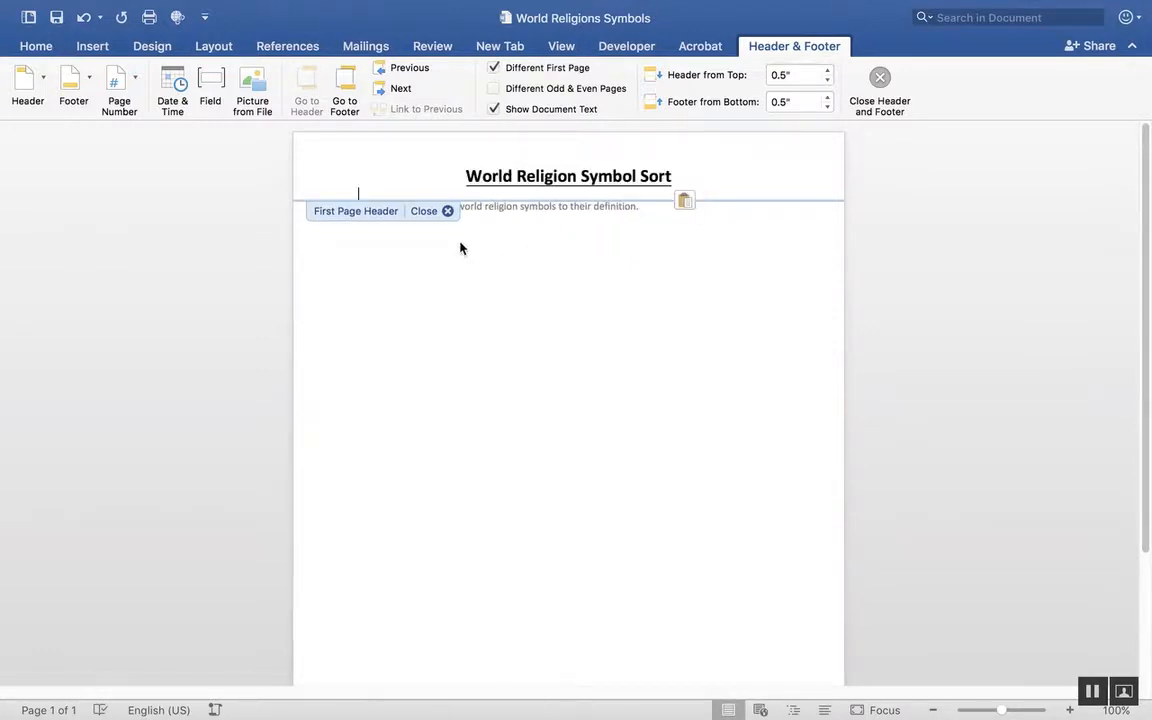
left_click(422, 210)
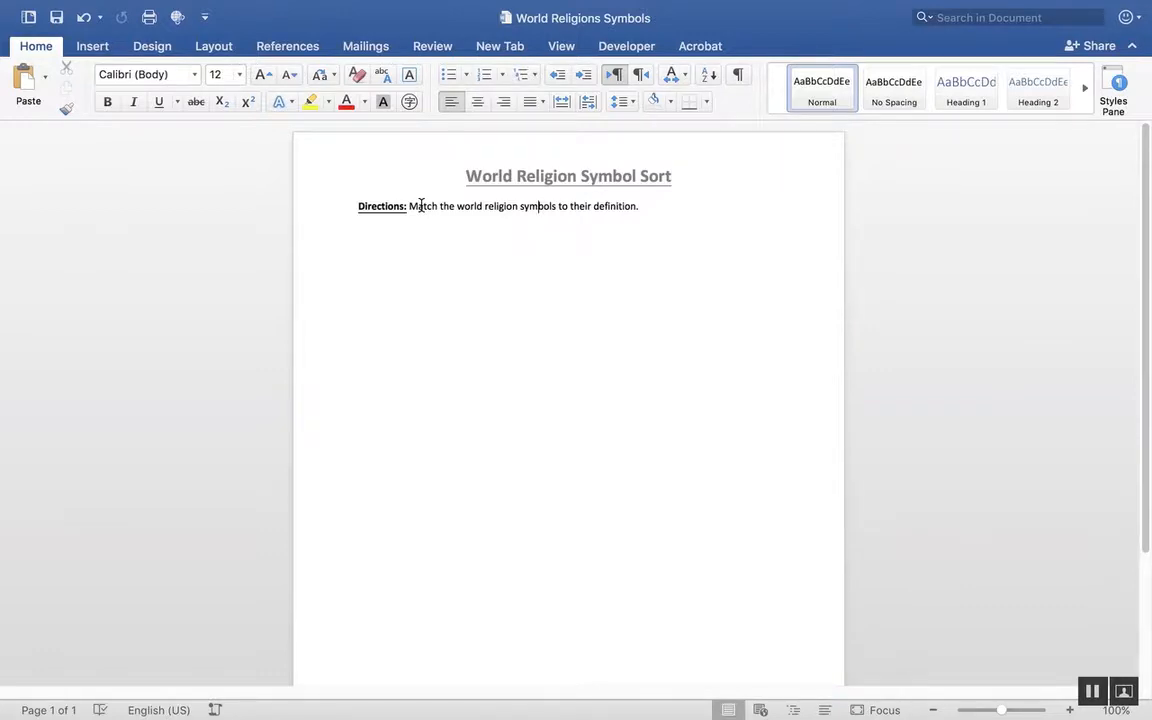
Step: Start a new paragraph below the directions line
left_click(656, 205)
key("Return")
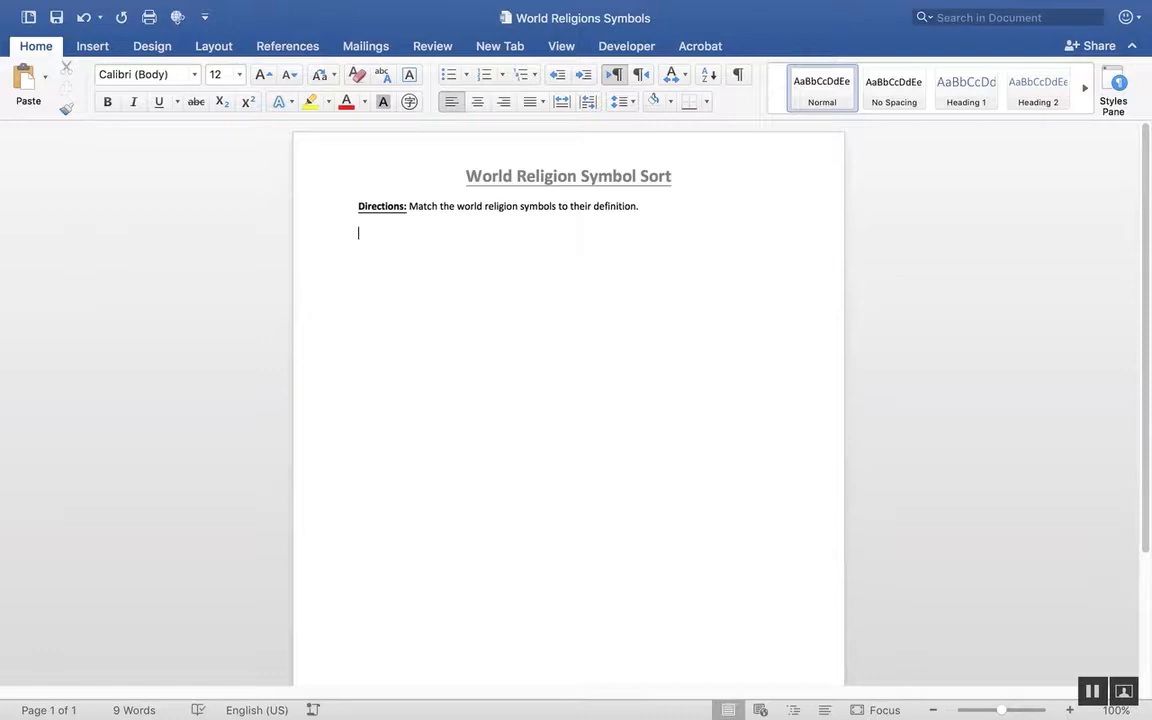
left_click(148, 47)
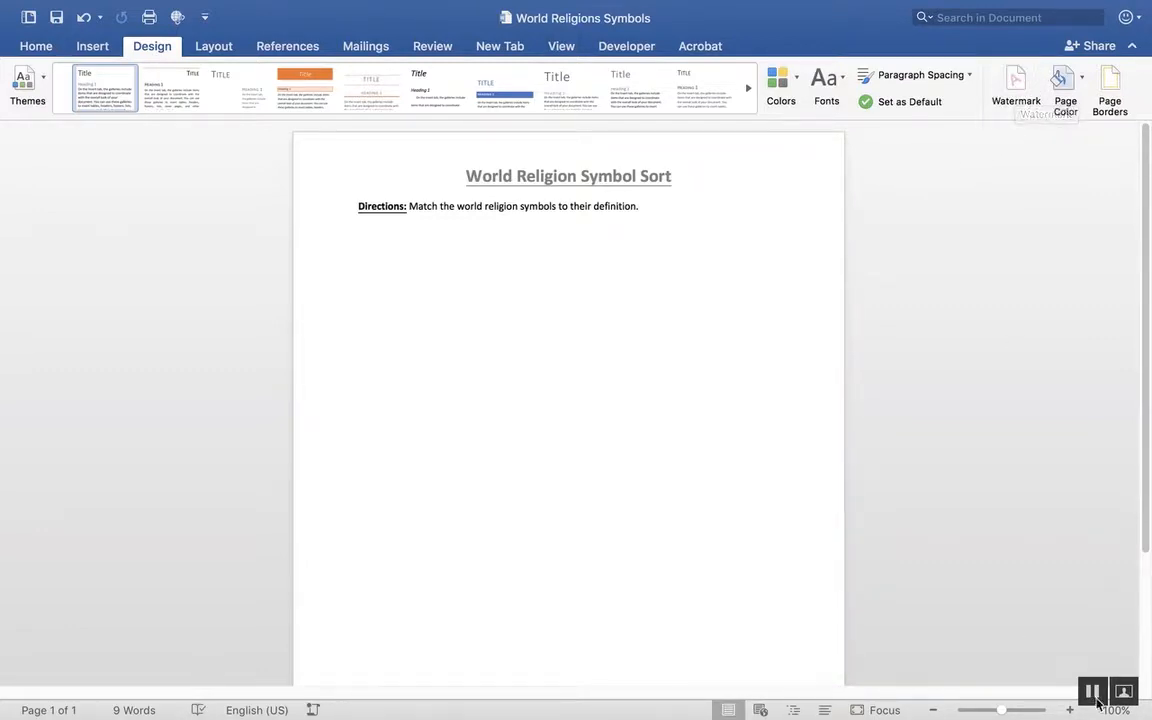
left_click(1015, 81)
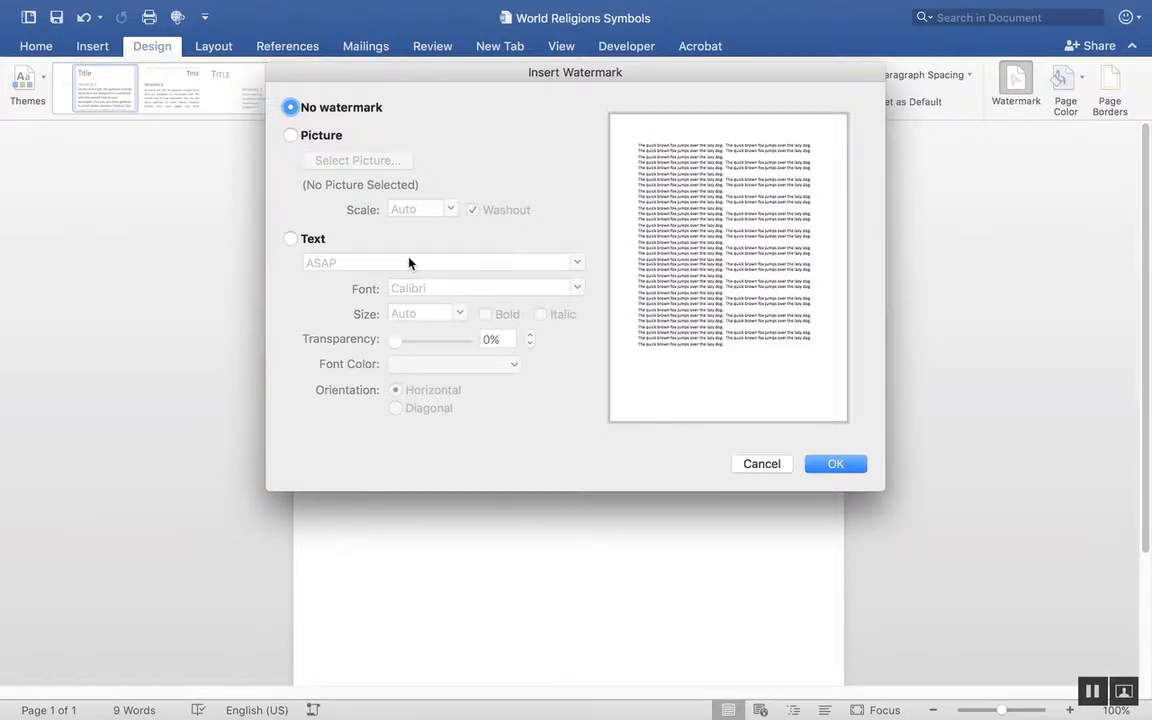
left_click(291, 135)
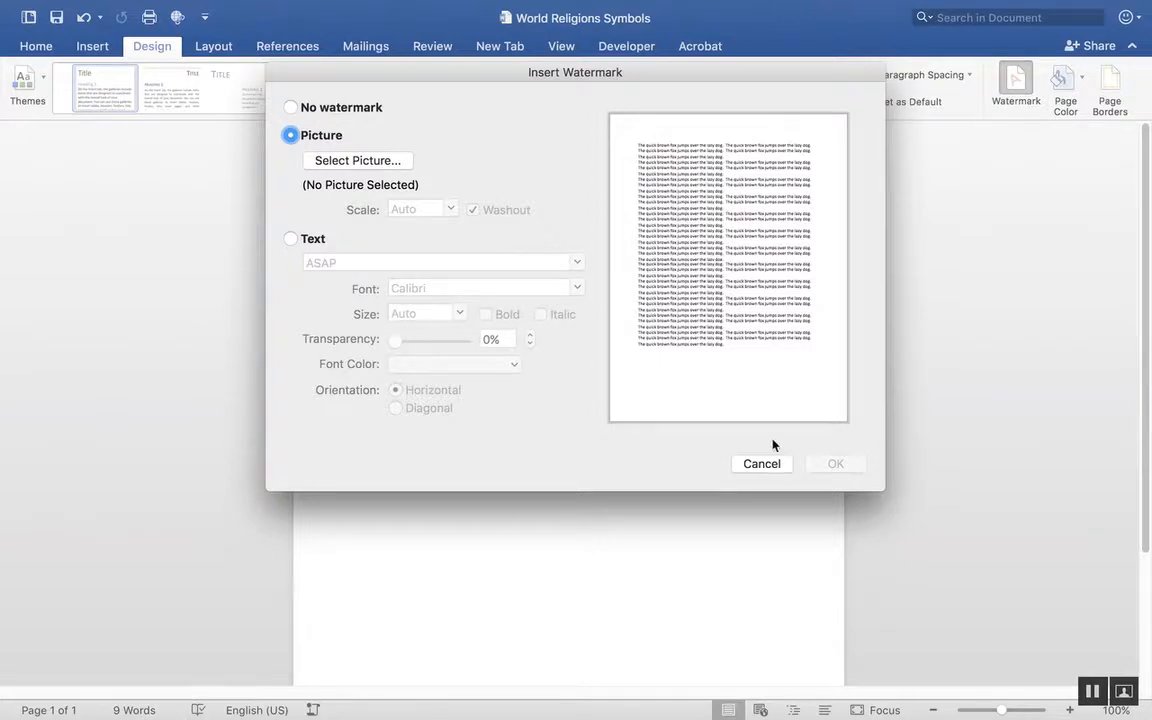
left_click(762, 464)
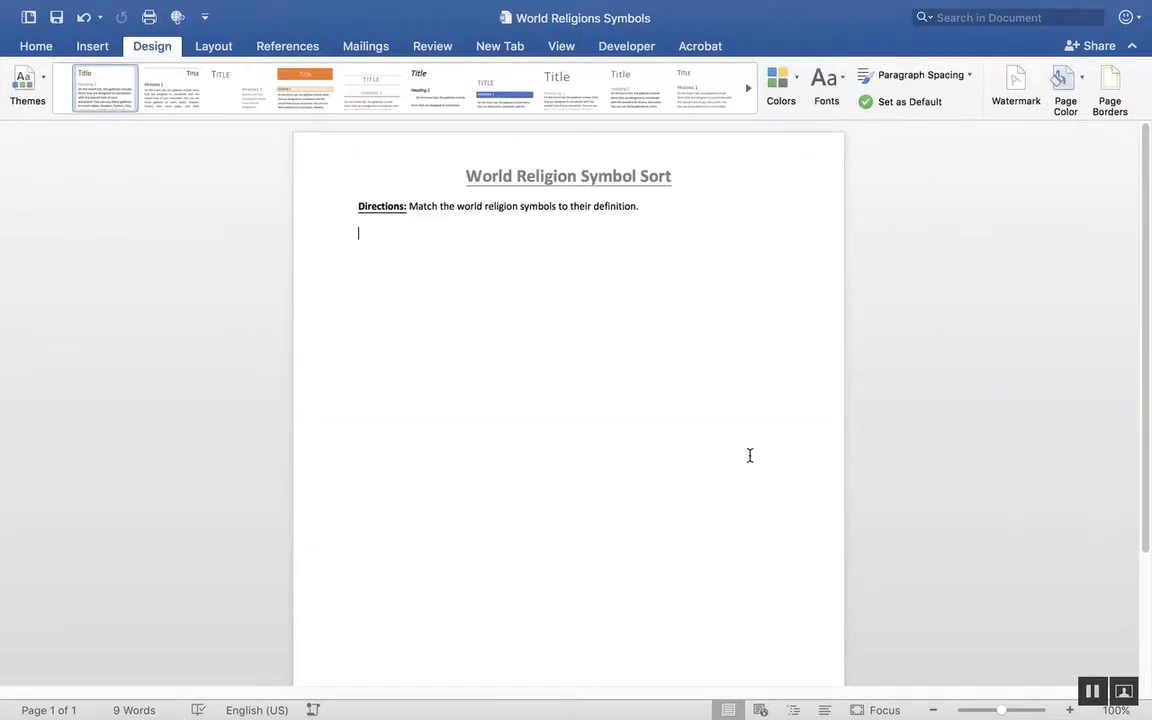
Step: Switch to Safari and open the World Religions poster from the "world religions chart" image results as a standalone image
left_click(149, 697)
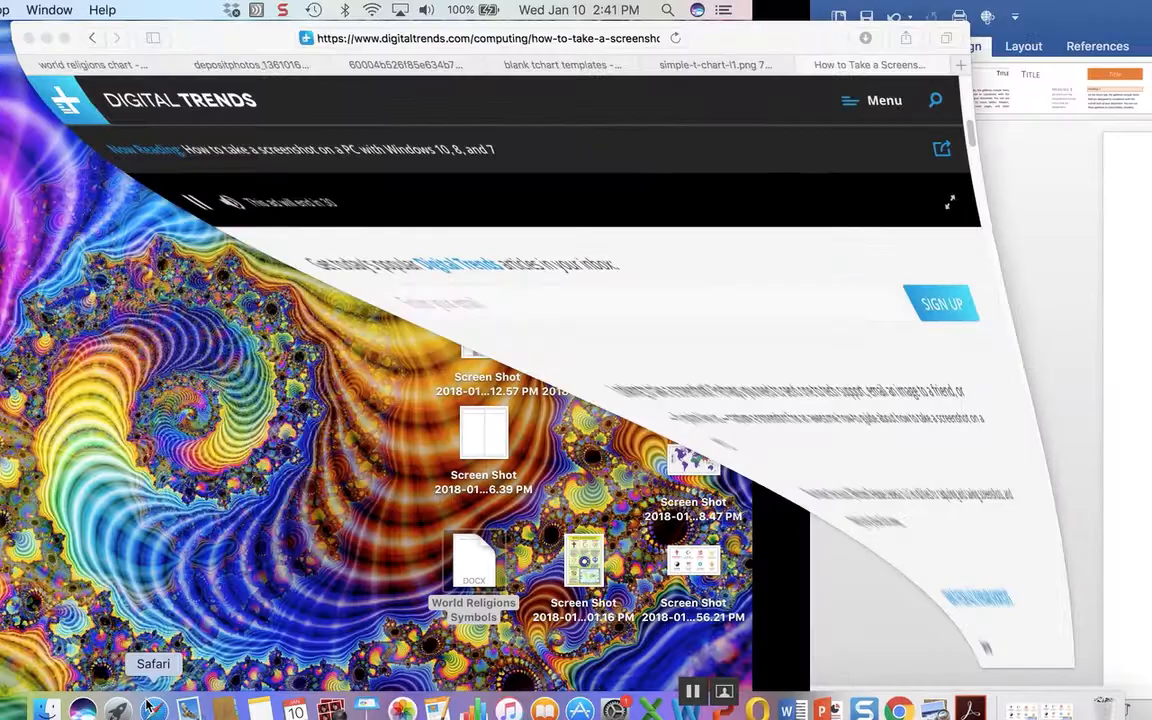
left_click(115, 64)
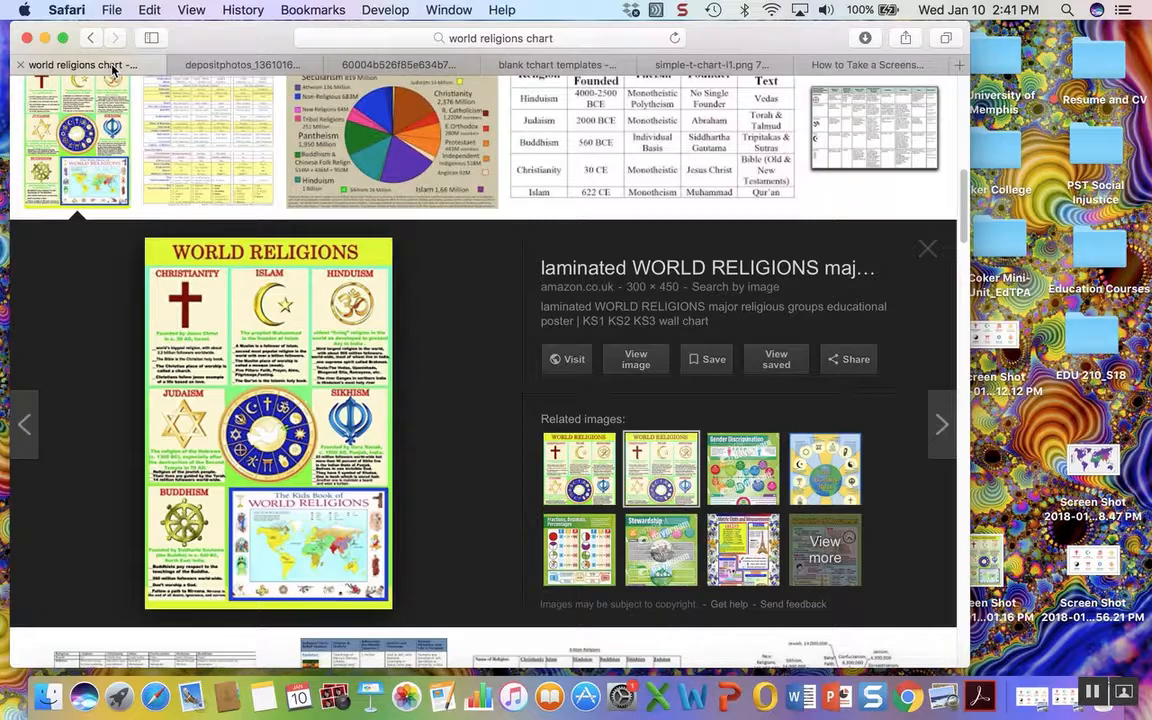
left_click(62, 37)
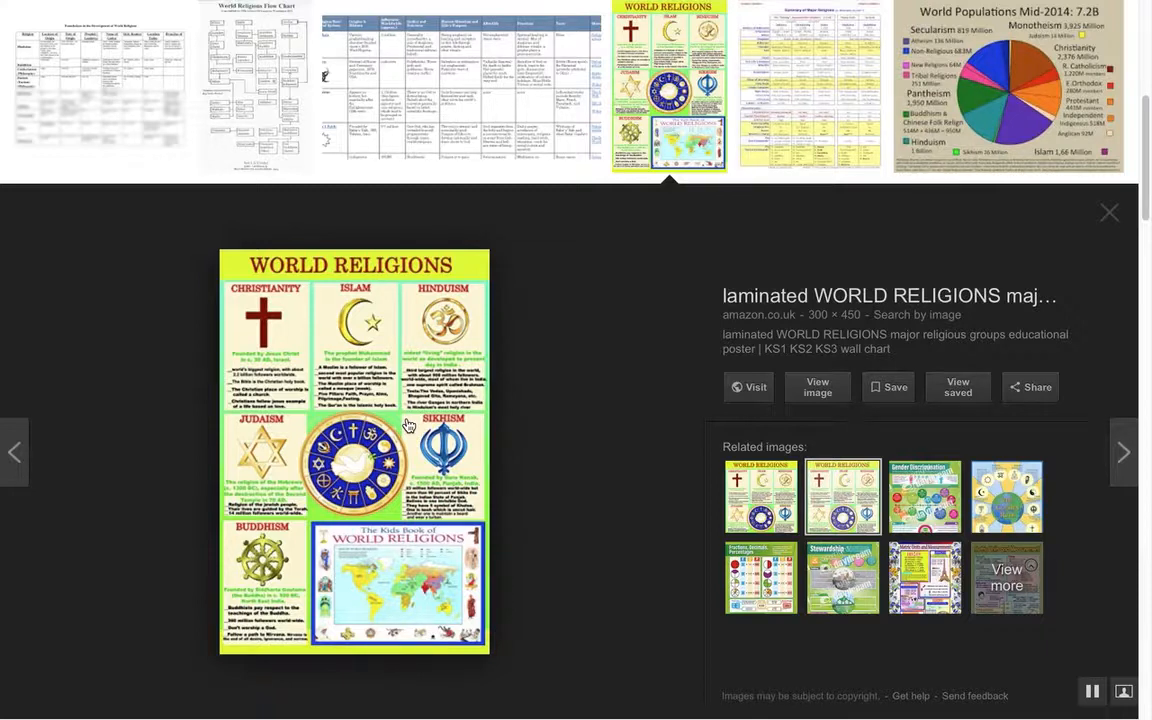
left_click(826, 392)
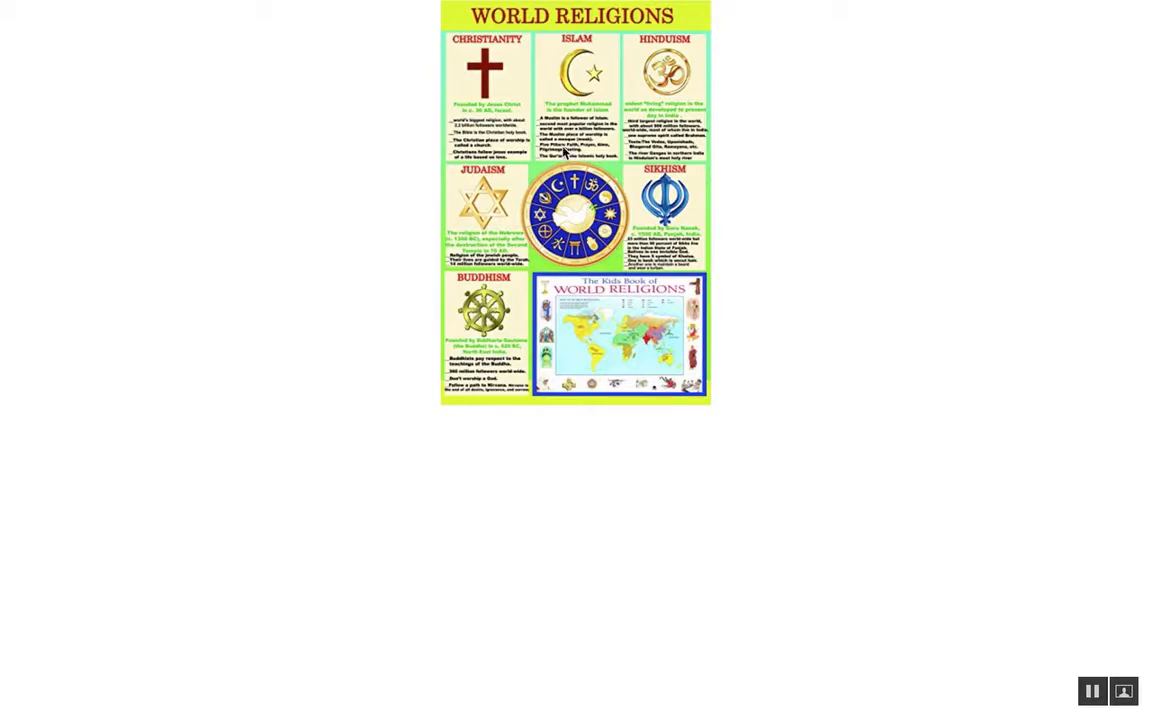
Step: Save the World Religions poster image to the Desktop as 91s8WknsBAL._SY450_
right_click(565, 151)
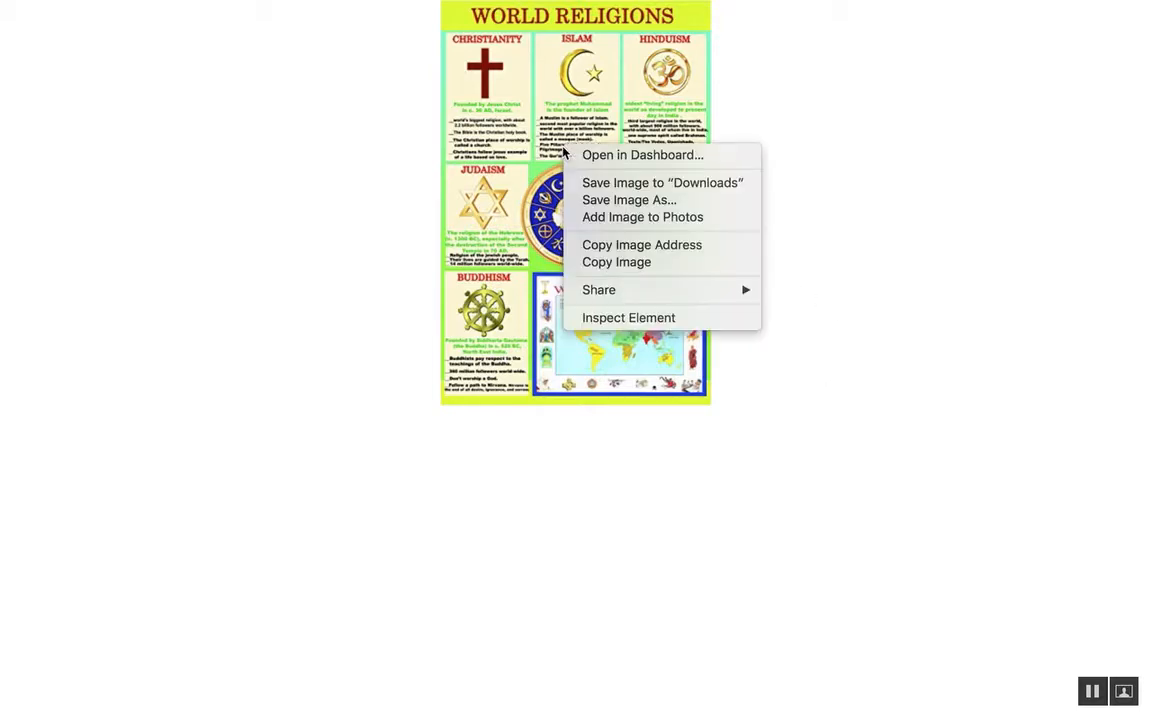
left_click(637, 201)
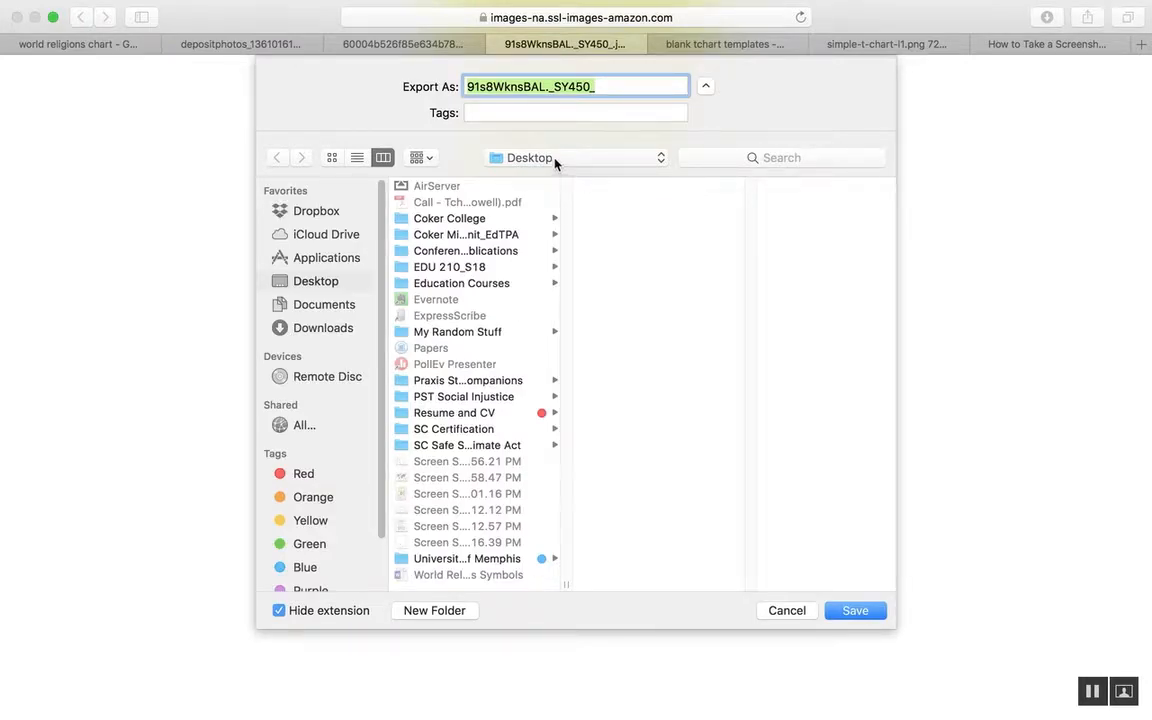
left_click(847, 619)
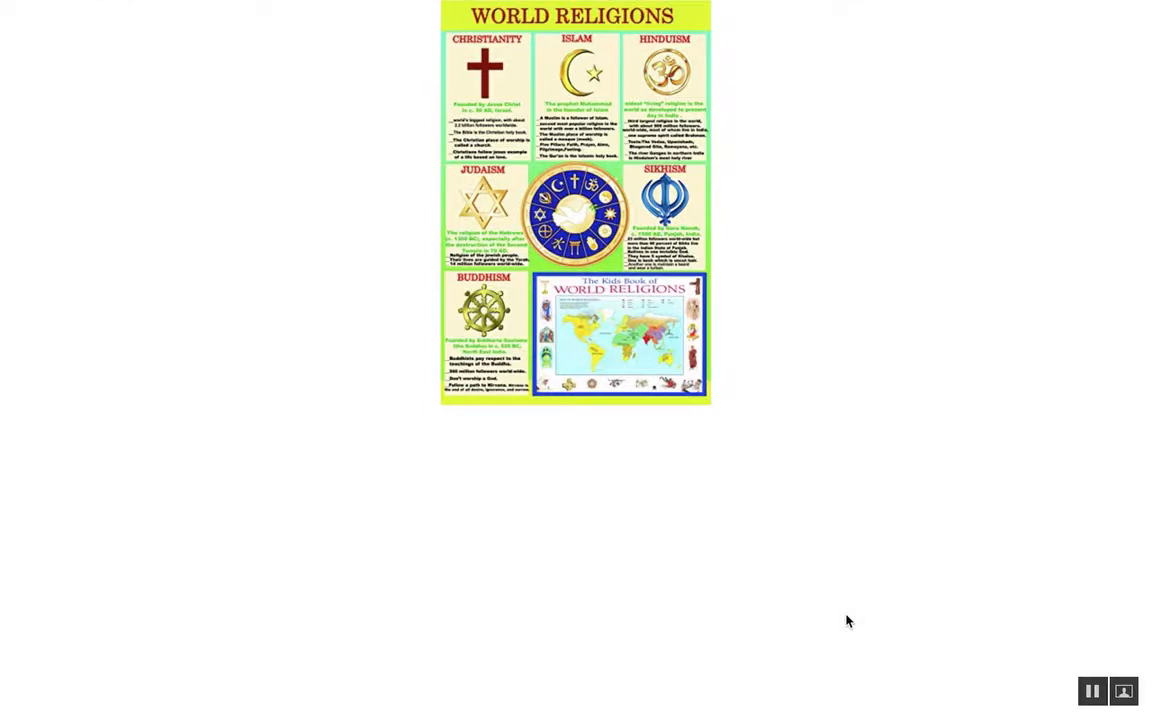
mouse_move(746, 9)
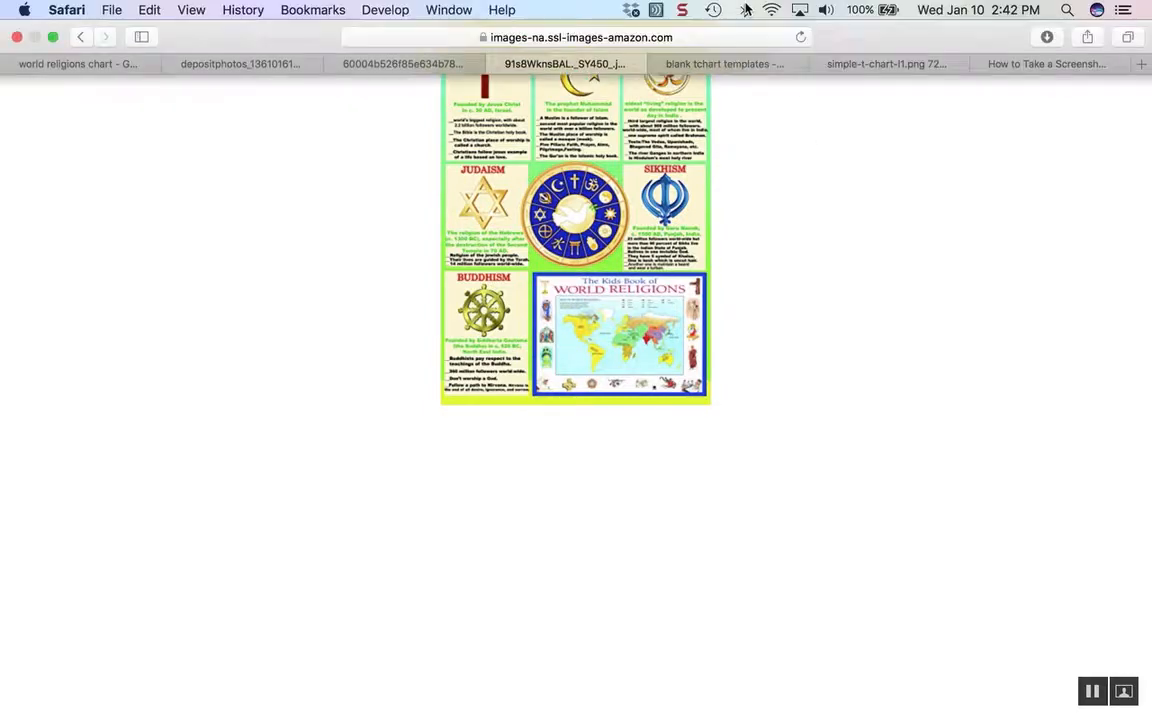
left_click(115, 64)
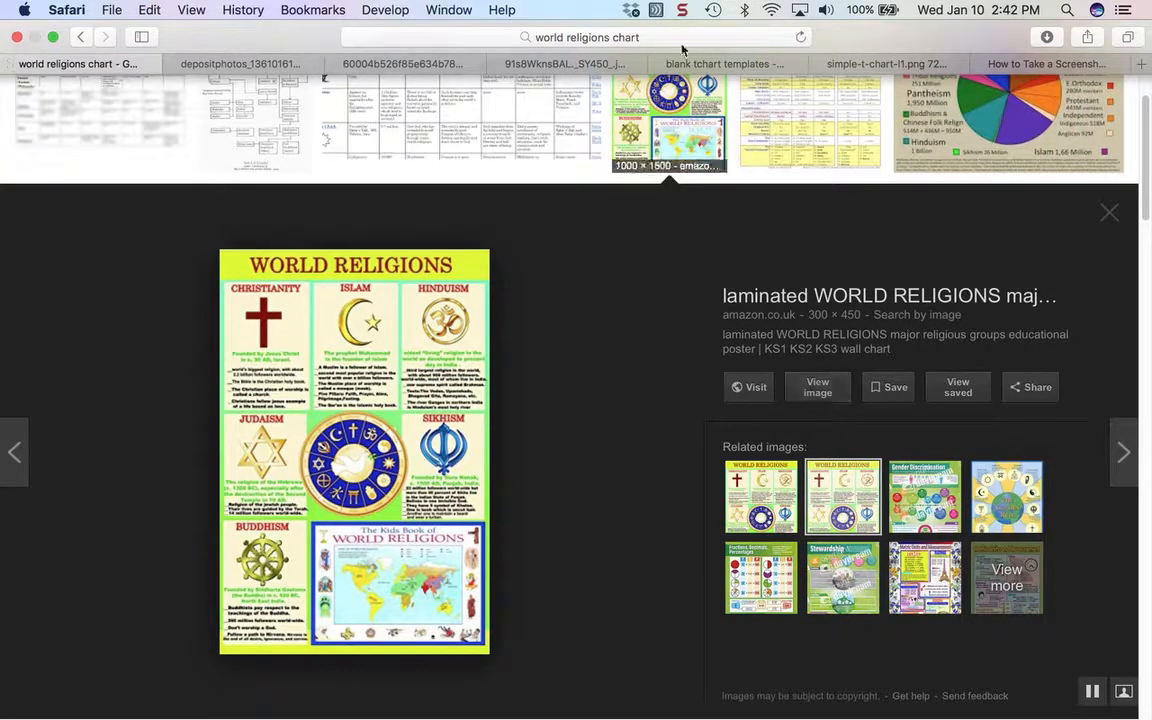
mouse_move(650, 9)
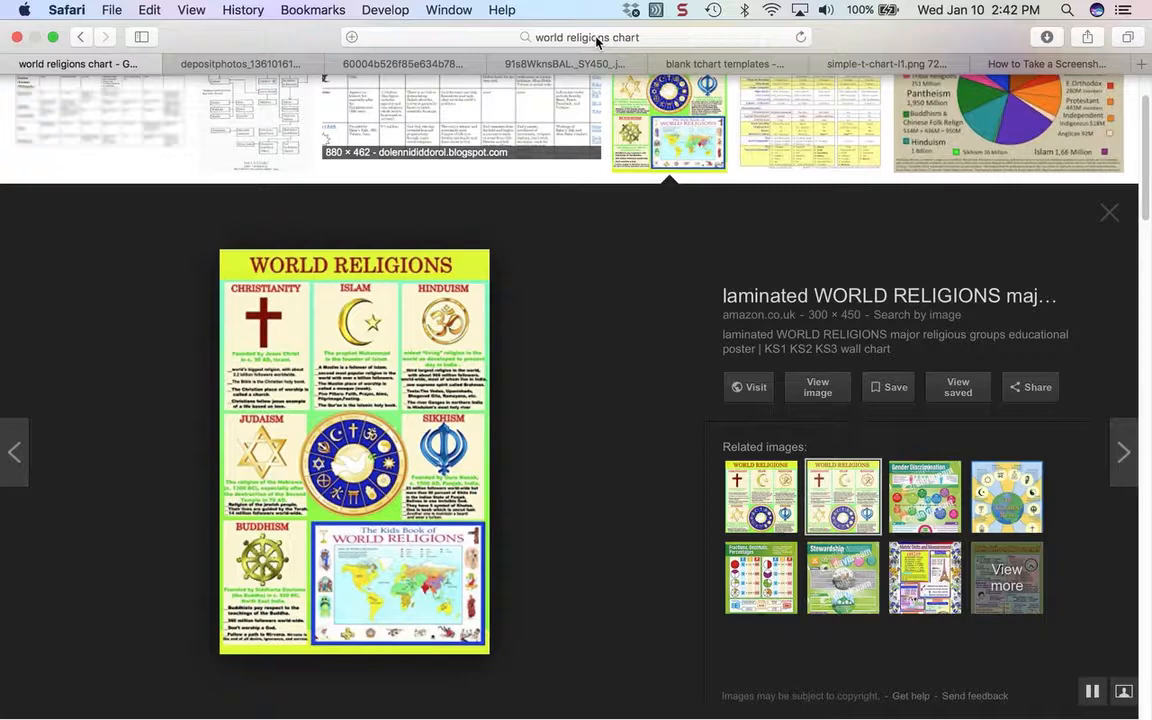
Step: Open the "t chart template" picture from the "blank tchart templates" image results as a standalone image
left_click(745, 64)
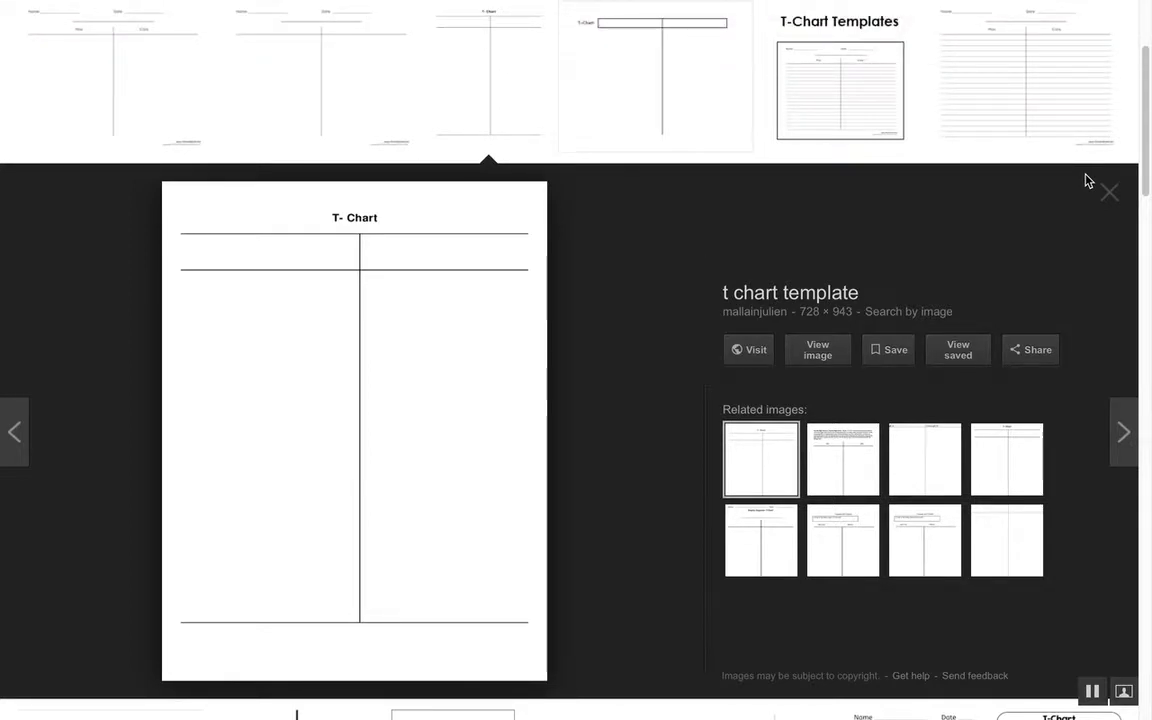
left_click(1112, 194)
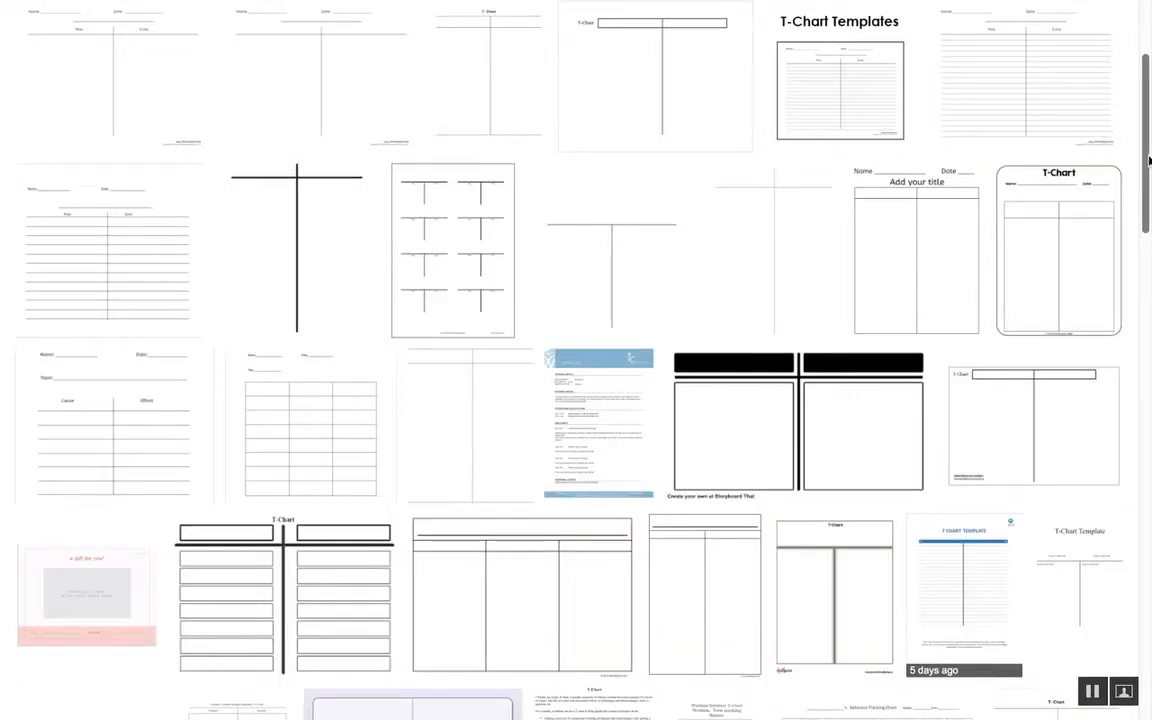
scroll(1148, 130, "up", 3)
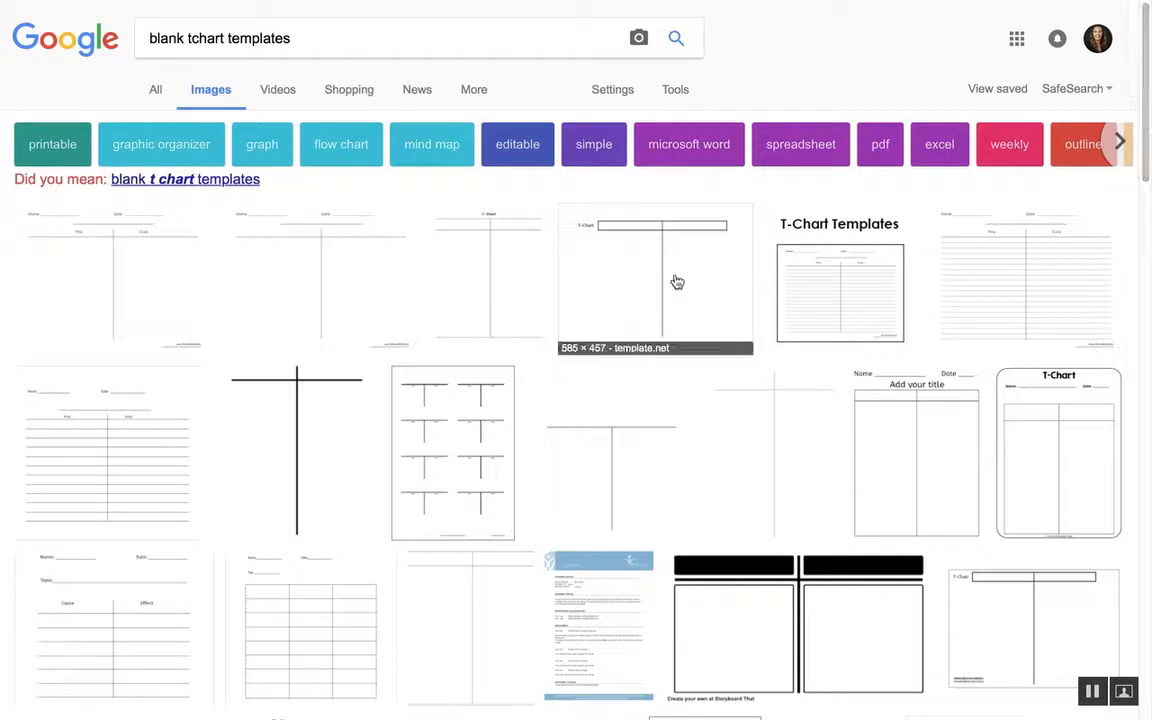
left_click(488, 252)
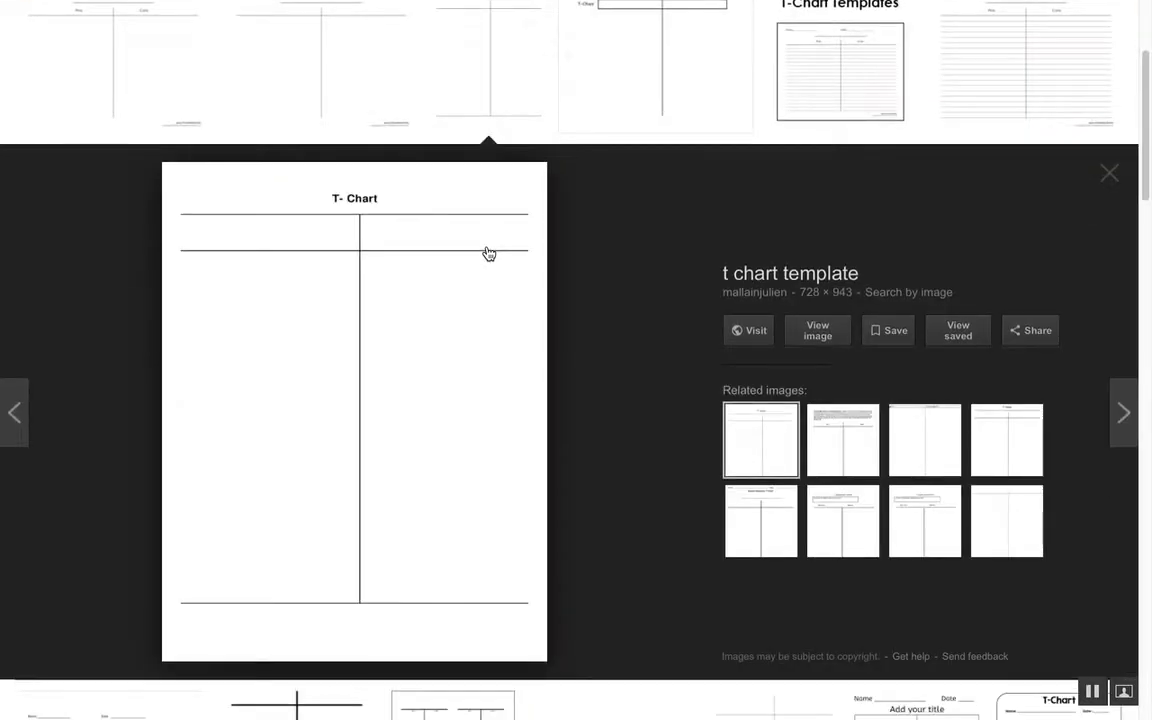
left_click(840, 329)
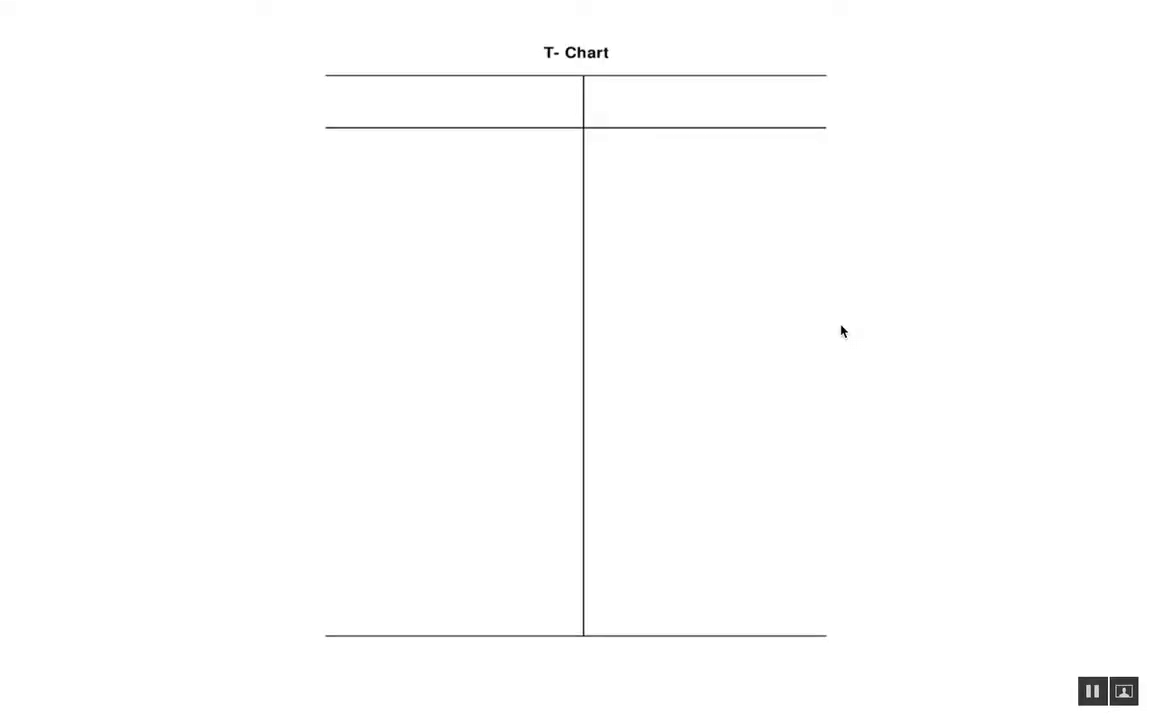
Step: Save the T-Chart image to the Desktop as simple-t-chart-l1
right_click(564, 323)
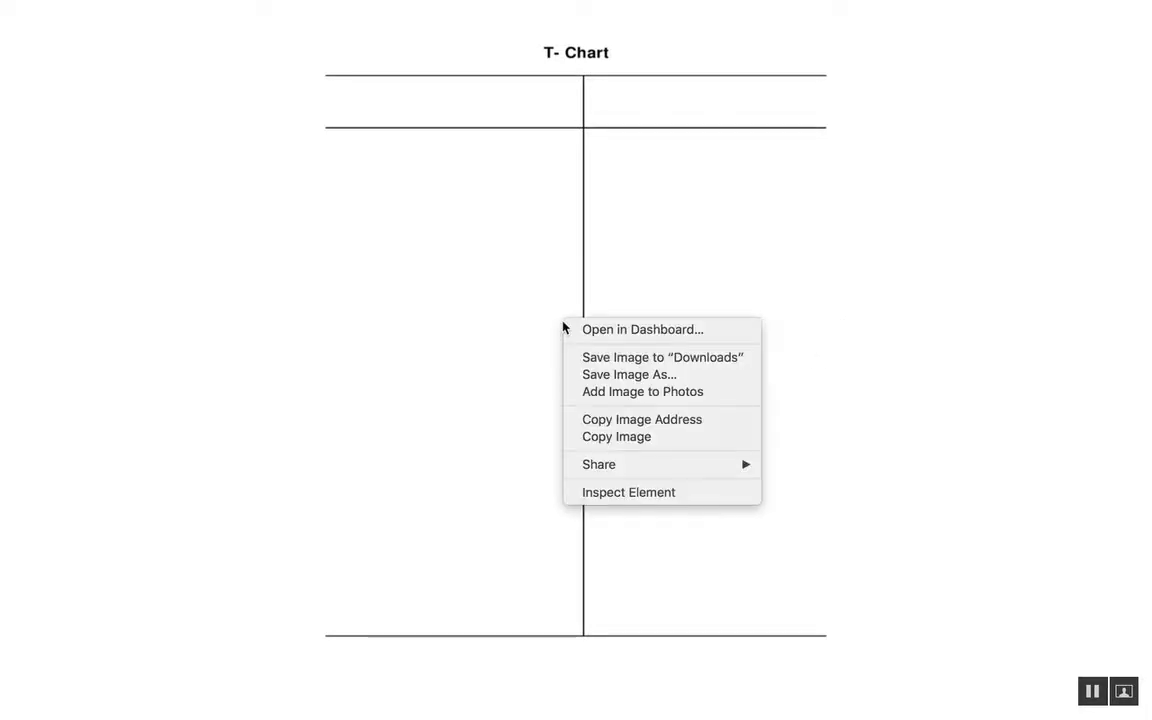
left_click(616, 376)
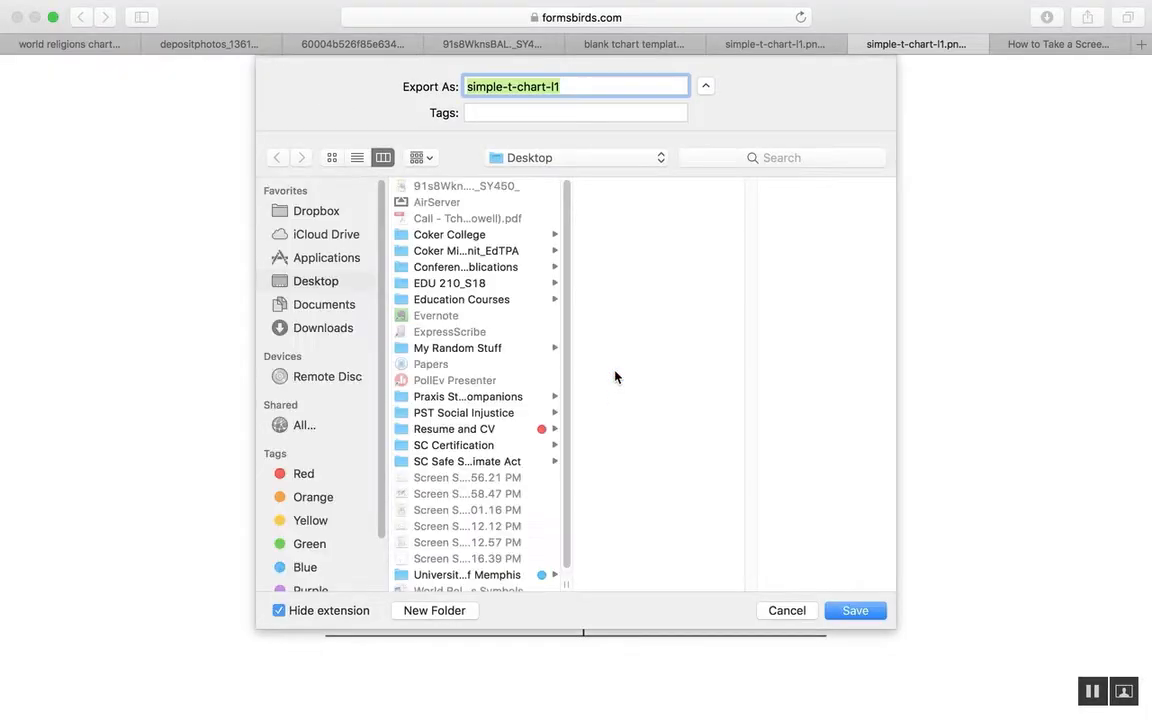
left_click(855, 610)
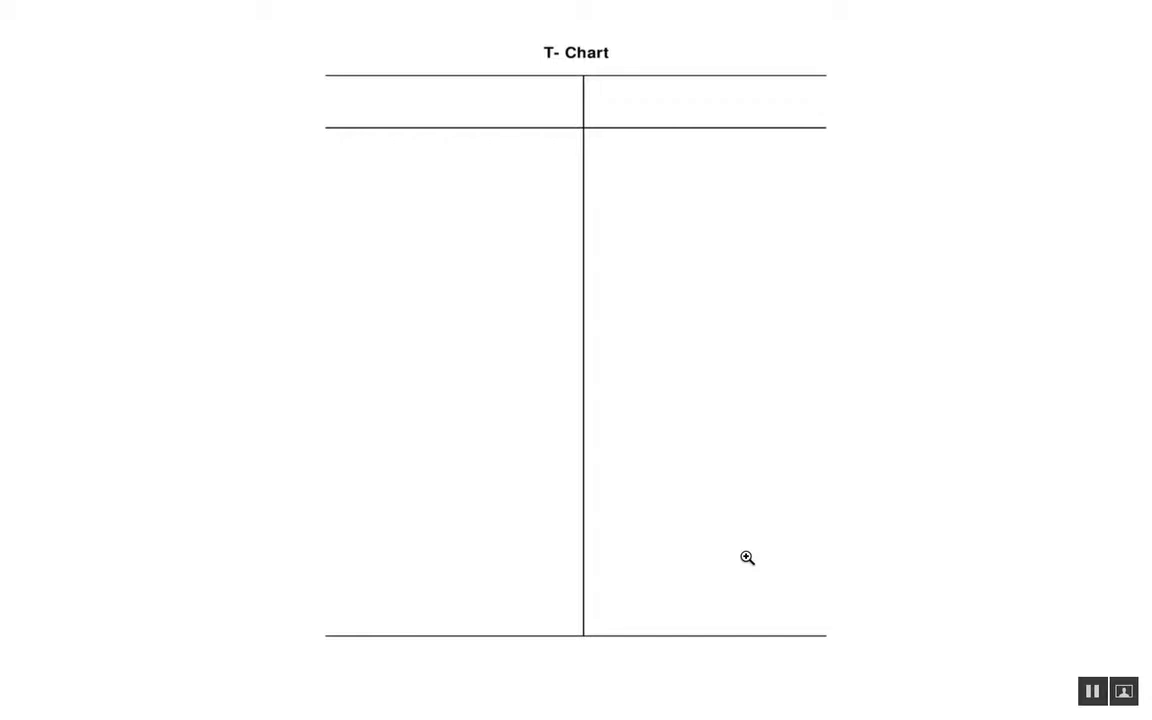
Step: Capture a screenshot of the T-chart area including its title, and uncover the Desktop to check the saved capture
key("super+shift+4")
left_click_drag(307, 64, 833, 658)
mouse_move(52, 8)
left_click(52, 38)
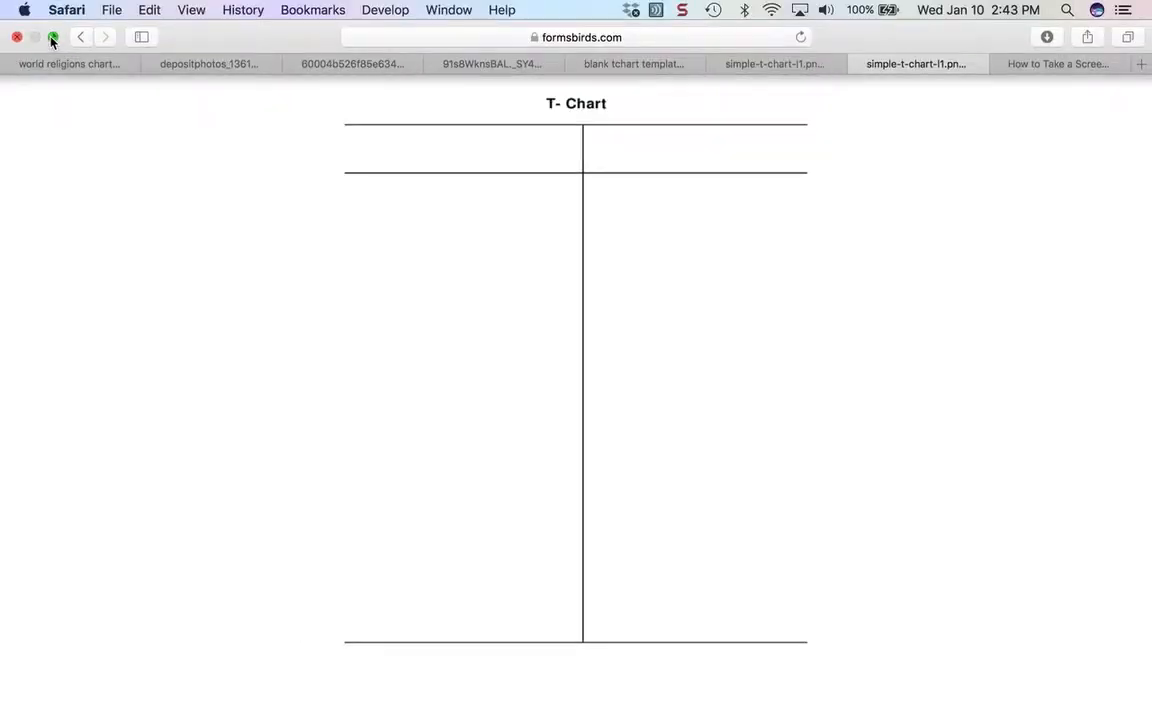
left_click(46, 37)
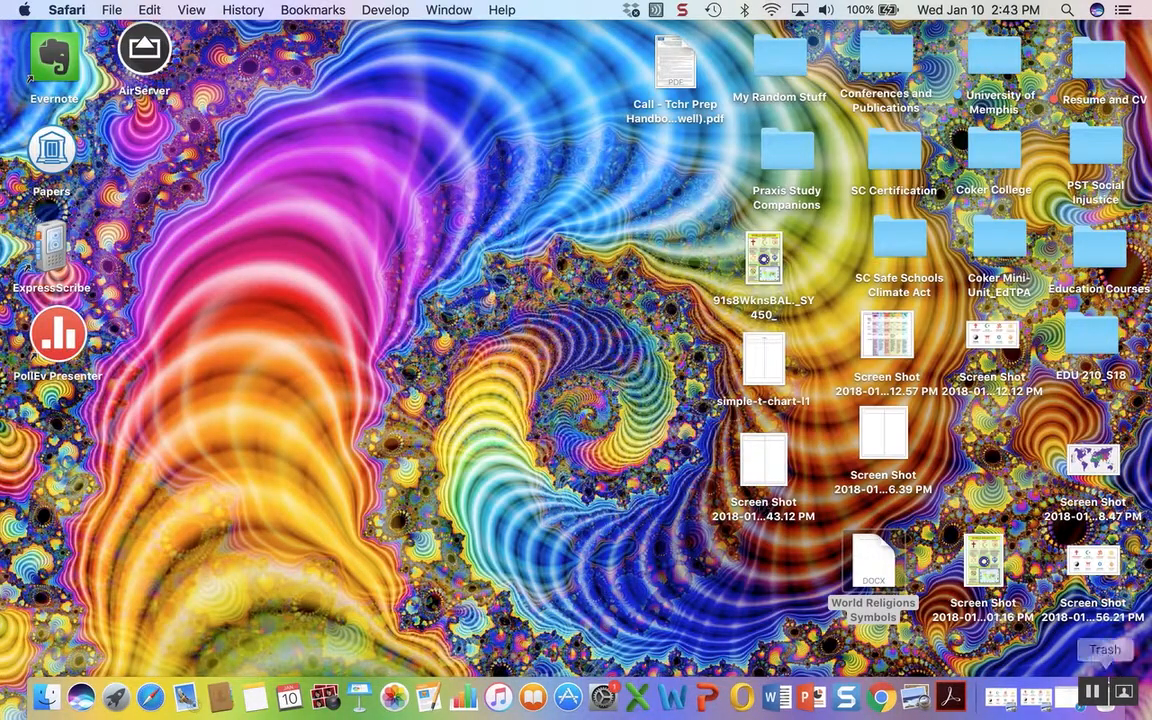
Step: Read the Digital Trends article's section on Windows screenshot shortcuts, and return to the "world religions chart" image results in full screen
left_click(1066, 695)
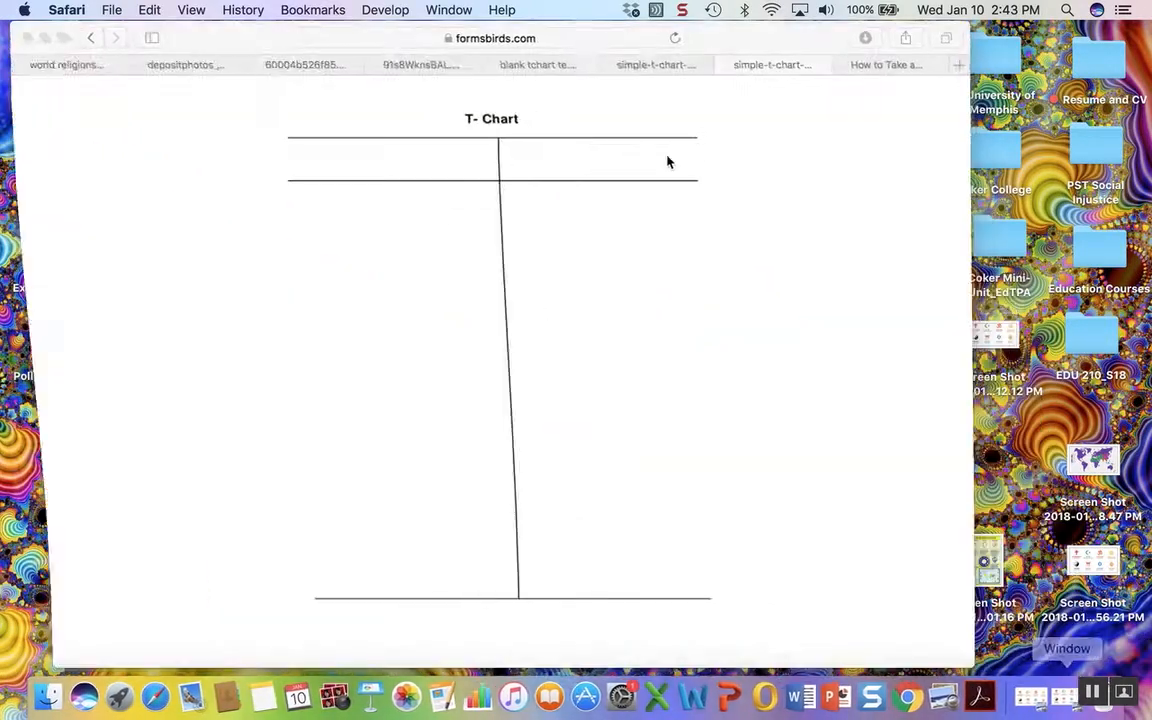
left_click(889, 65)
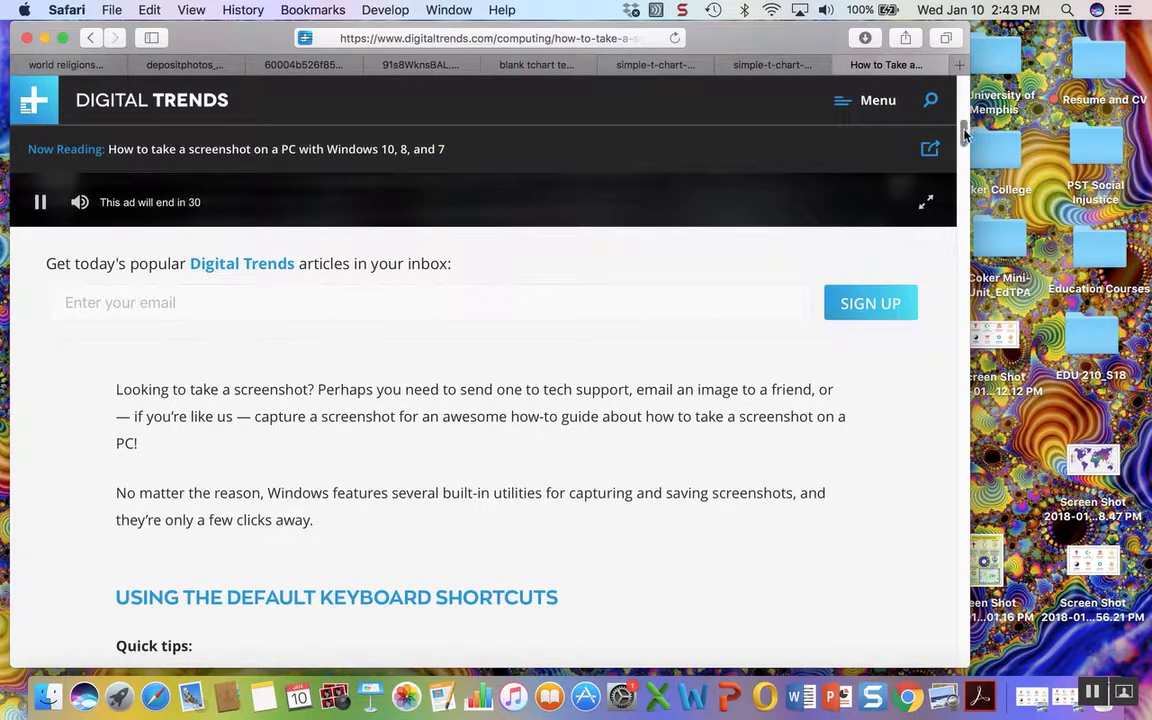
left_click_drag(965, 135, 966, 151)
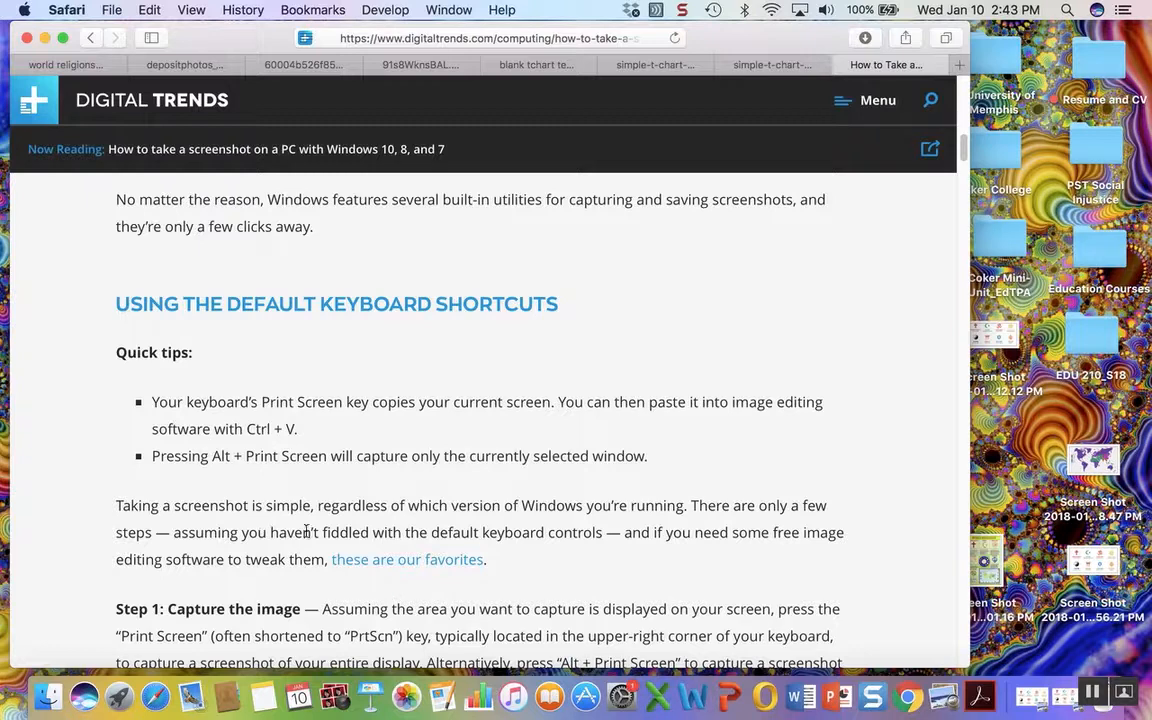
left_click(65, 66)
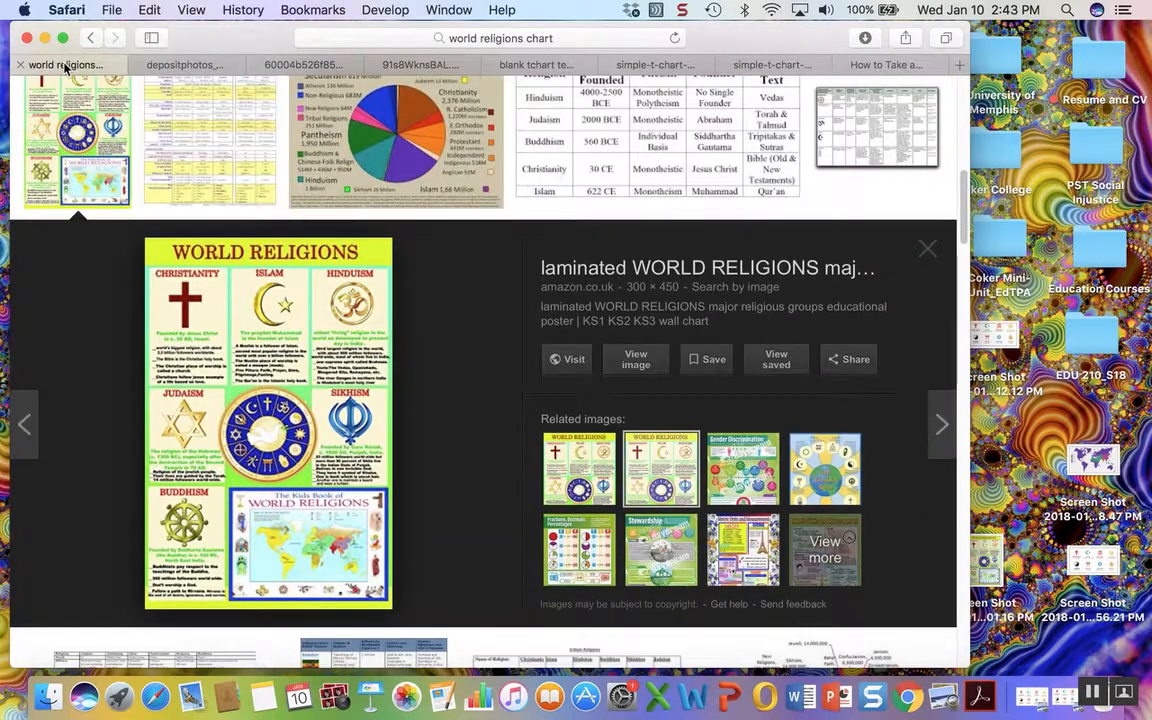
left_click(62, 38)
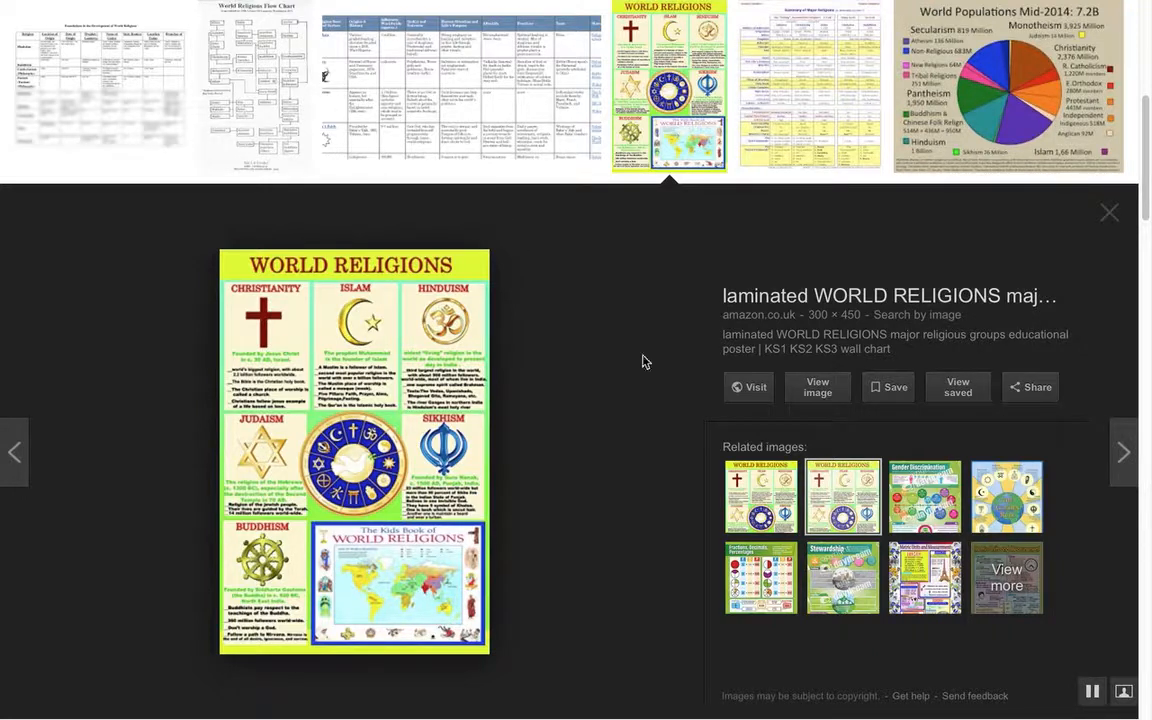
mouse_move(1040, 705)
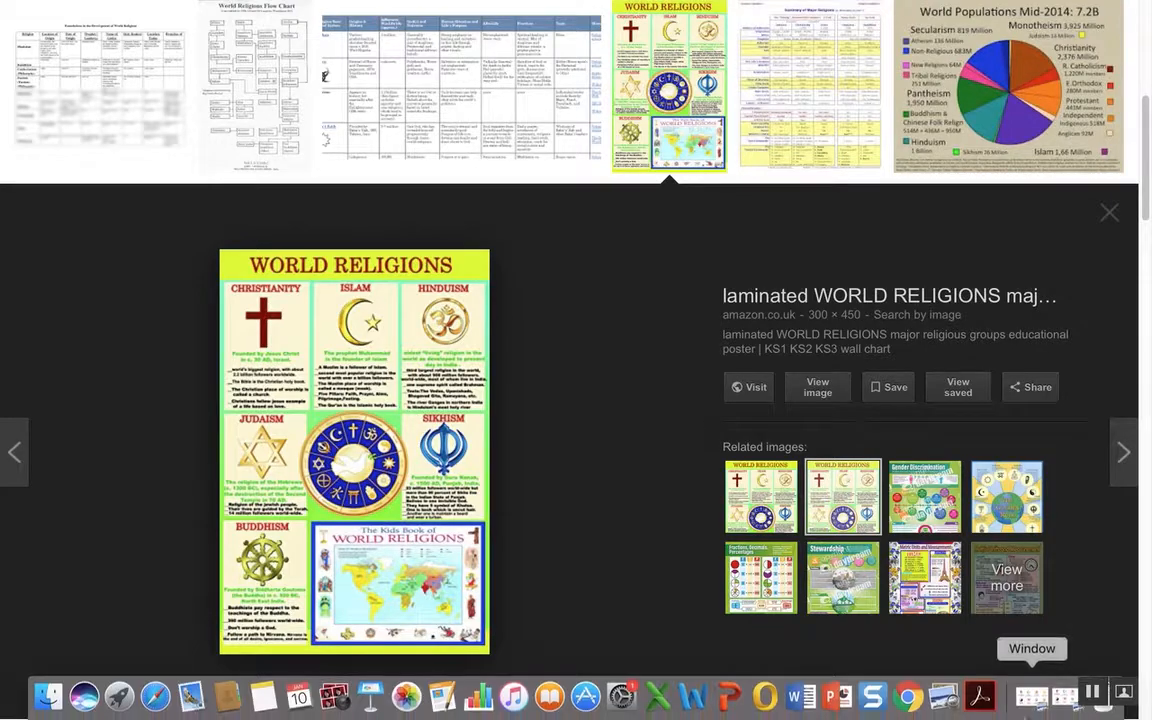
Step: Switch to Word and choose Screen Shot 2018-01-10 at 2.43.12 PM from the Desktop as a picture watermark for World Religions Symbols
left_click(801, 697)
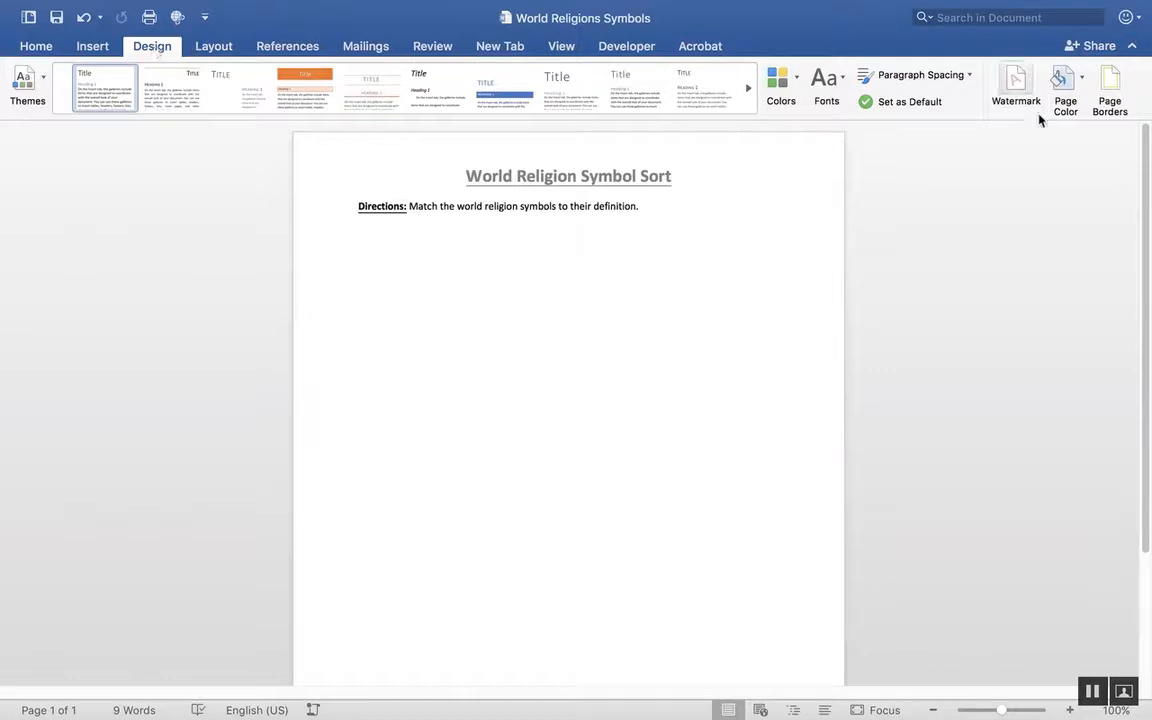
left_click(1014, 79)
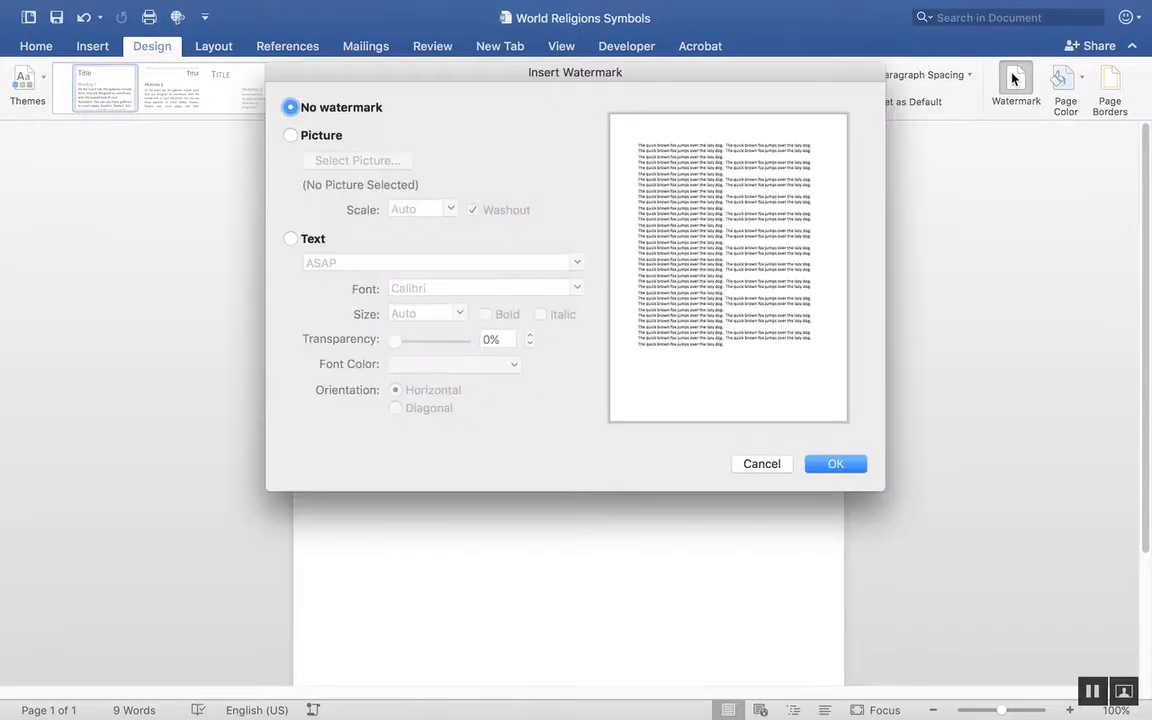
left_click(289, 135)
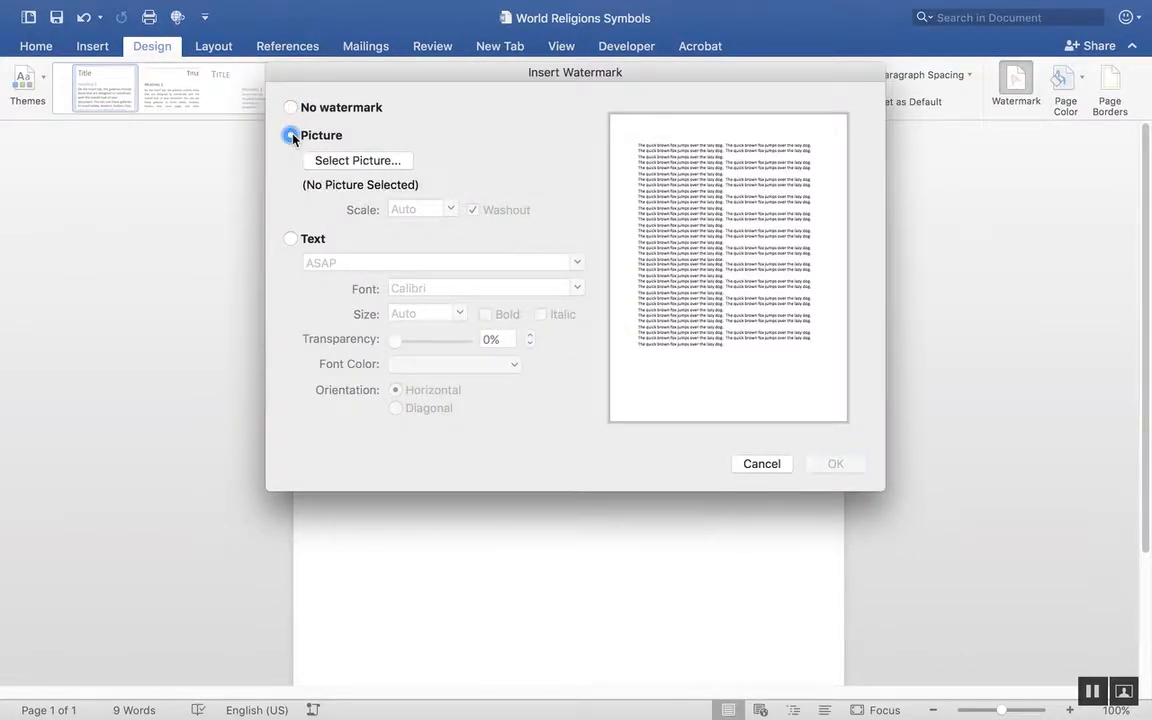
left_click(378, 162)
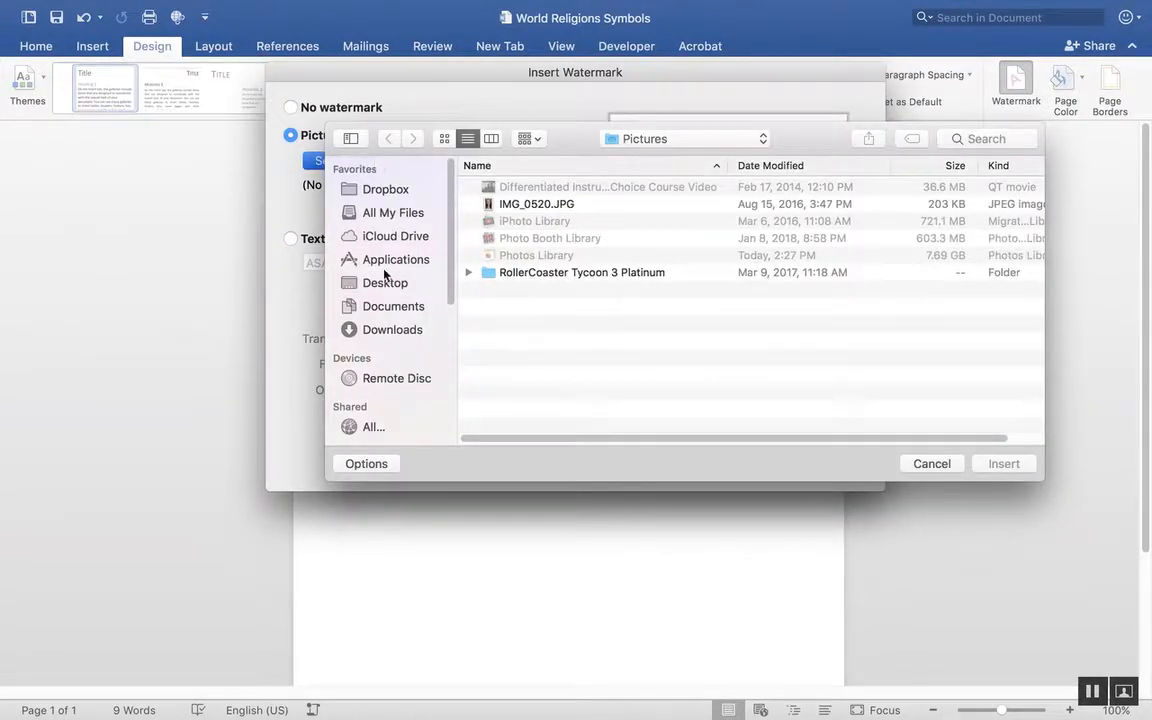
left_click(385, 283)
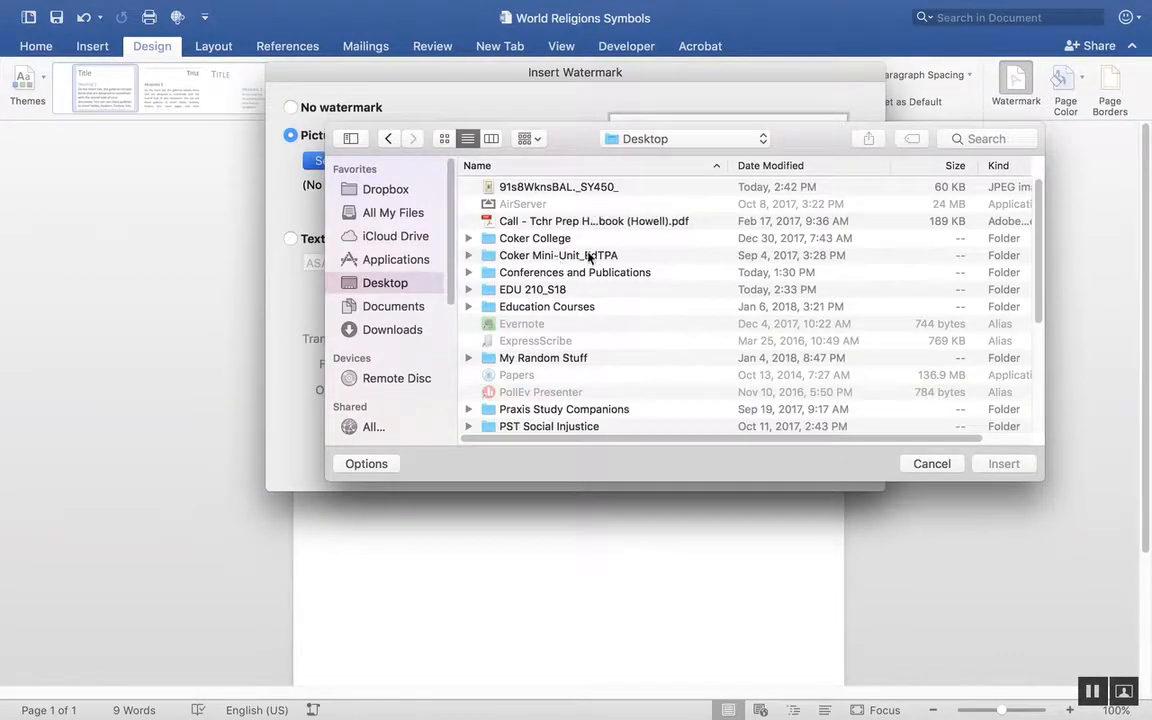
scroll(1033, 290, "down", 5)
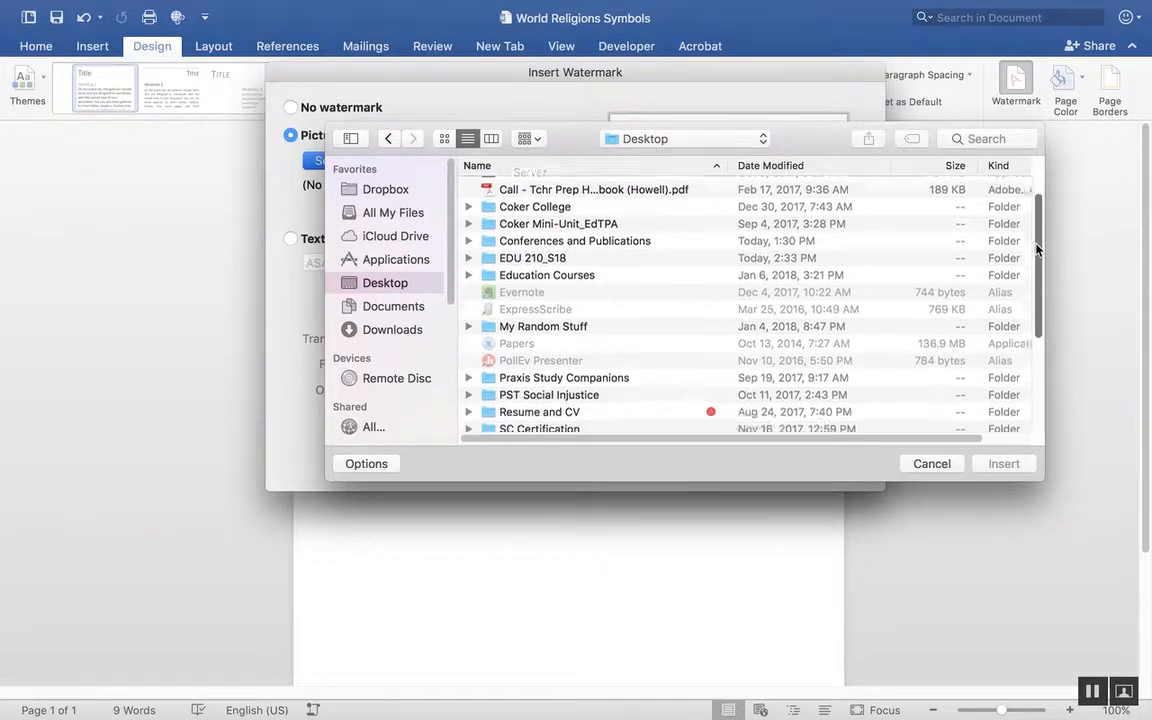
left_click_drag(1033, 290, 1018, 342)
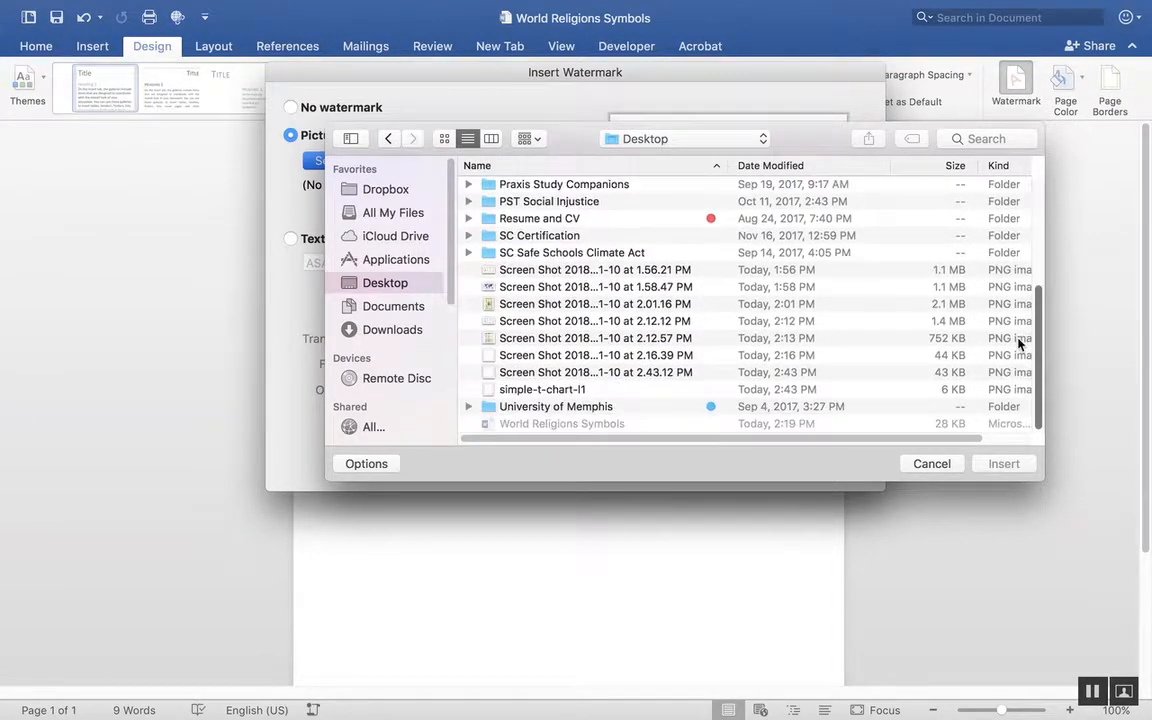
left_click(567, 392)
left_click(570, 373)
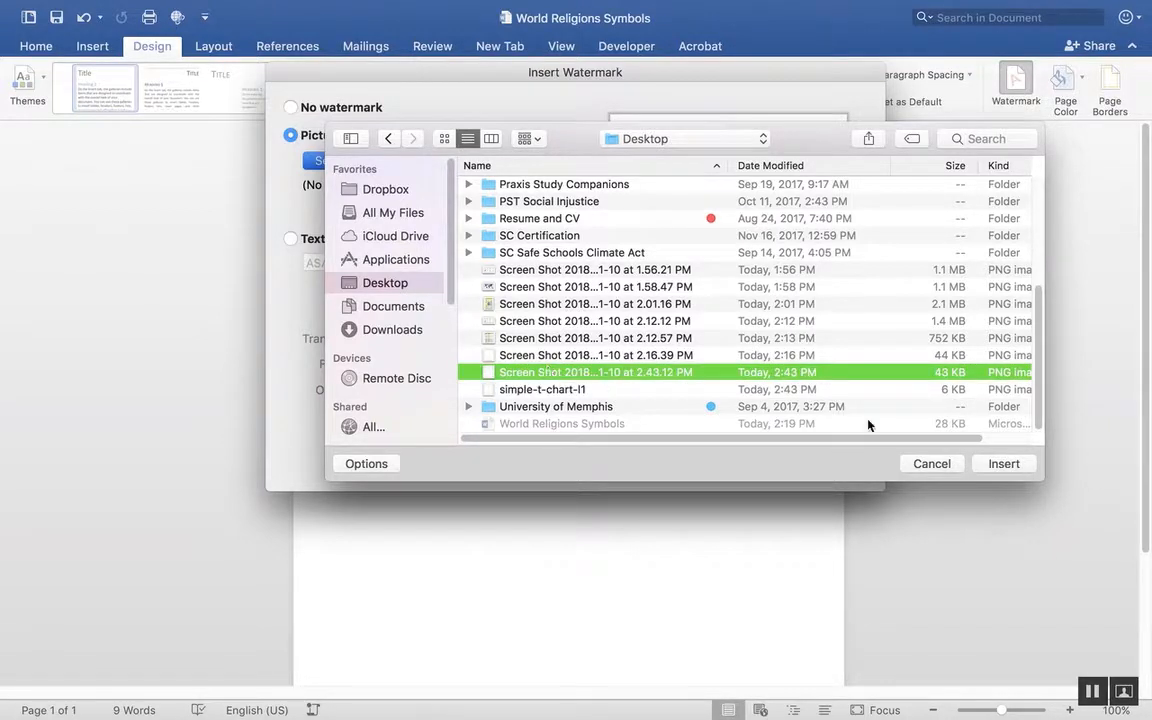
left_click(1017, 464)
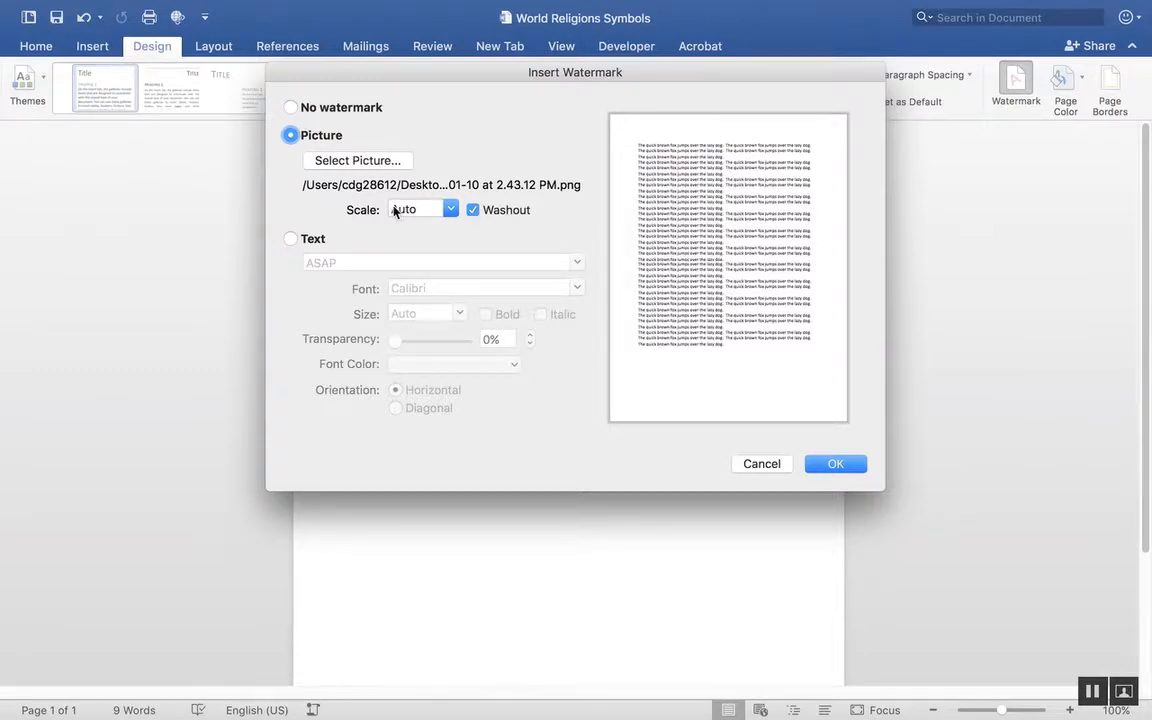
Step: Keep the watermark scale at Auto, turn off Washout, and apply the picture watermark to the page
left_click(451, 210)
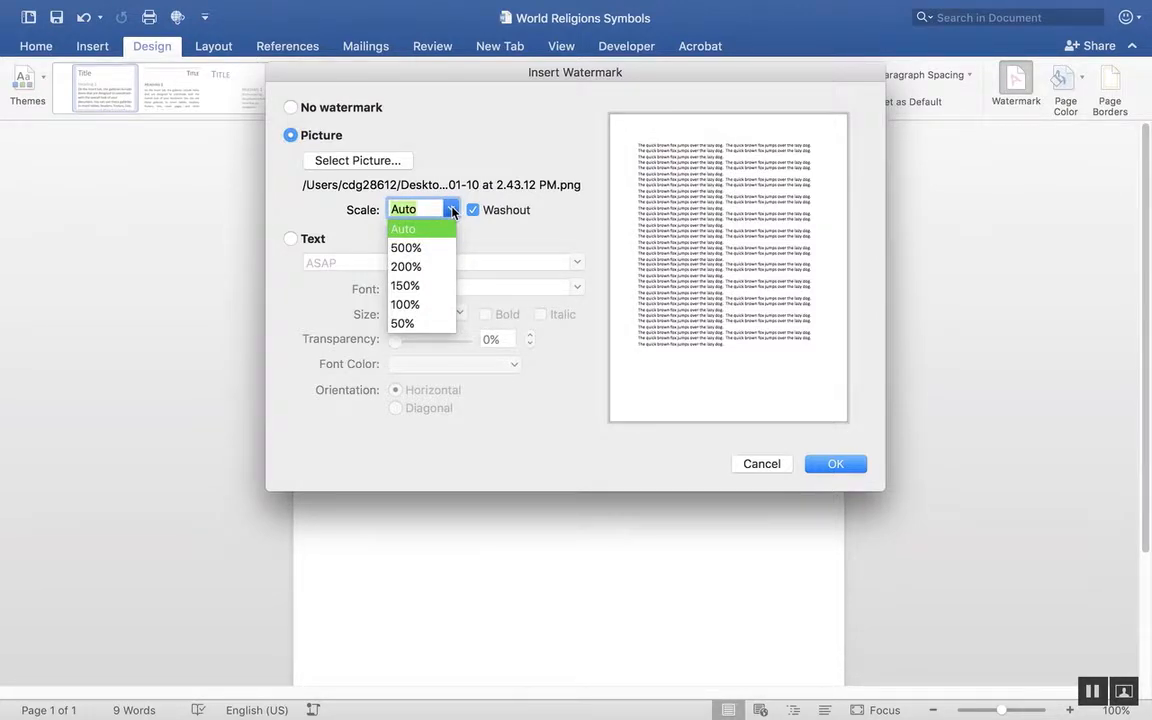
left_click(479, 234)
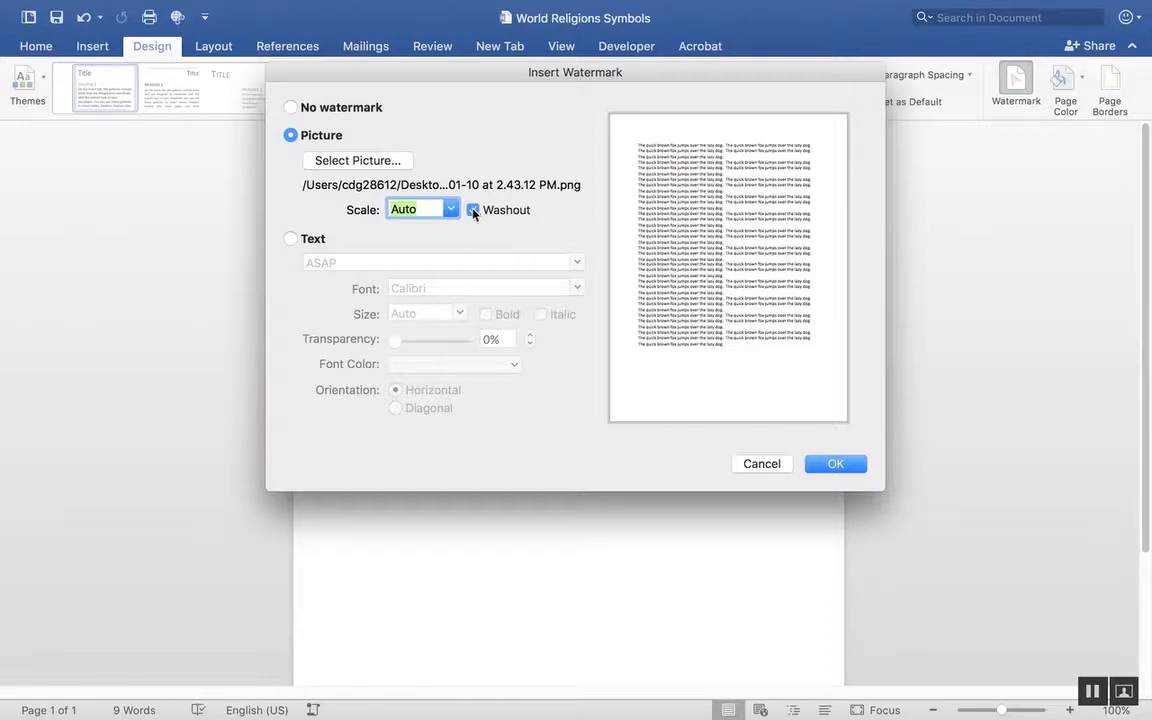
left_click(473, 210)
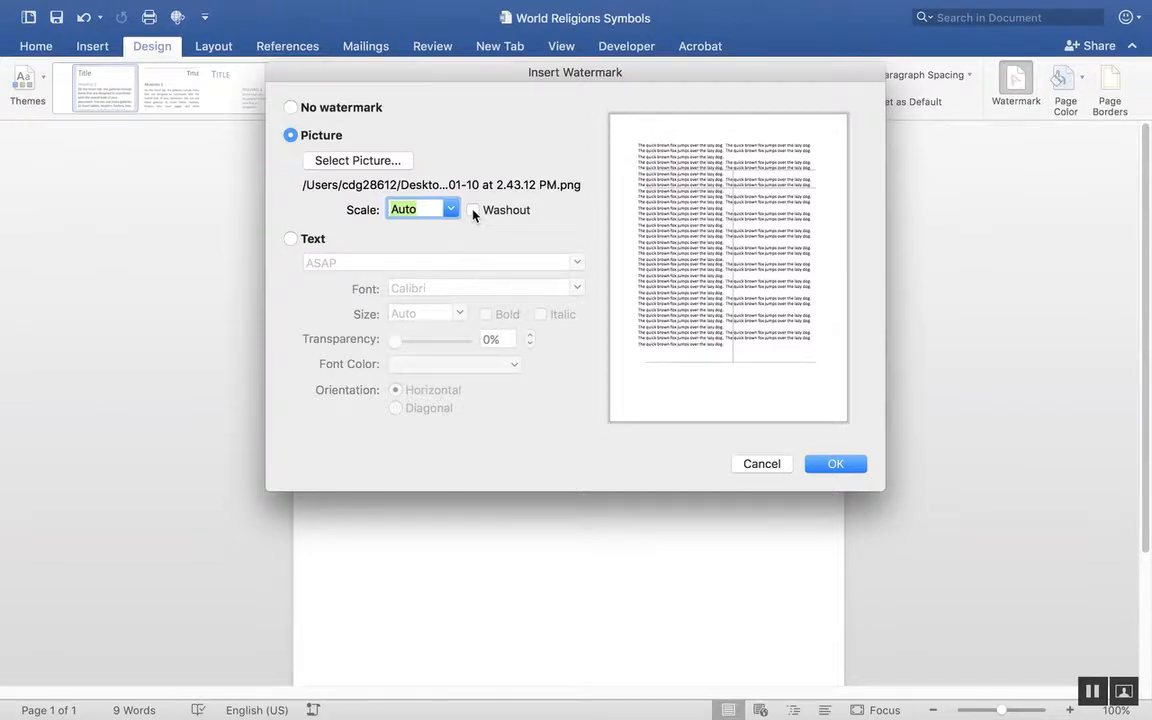
left_click(818, 468)
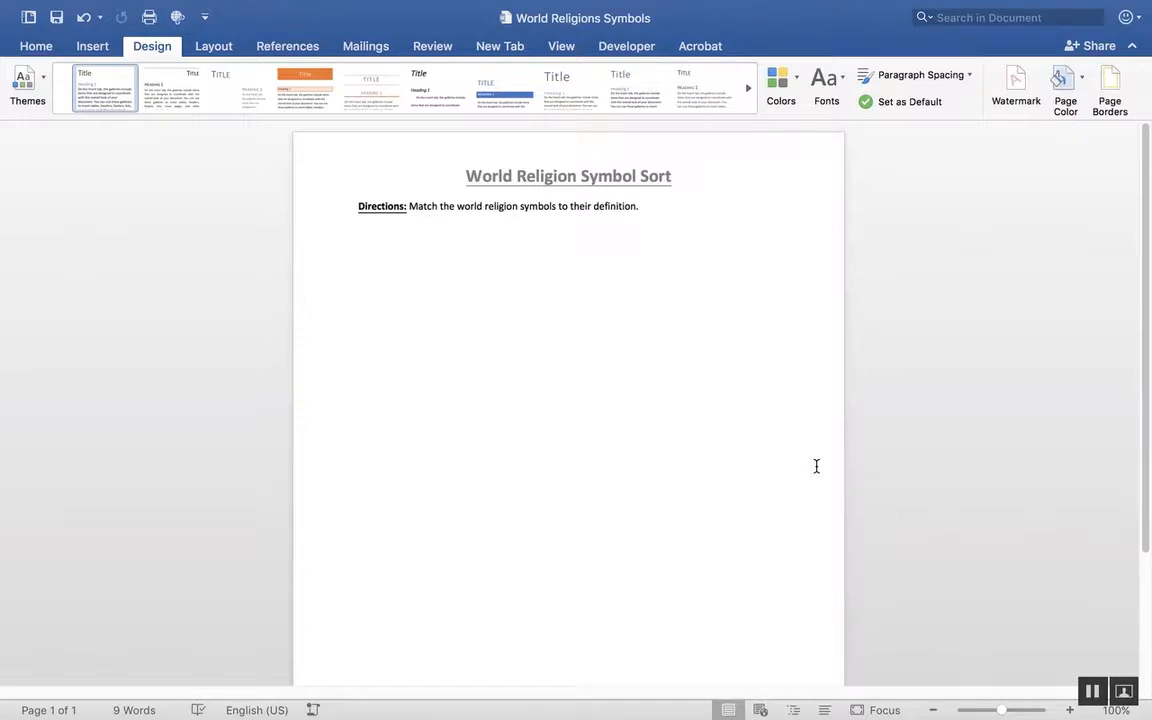
Step: Examine the T-chart's position and extent across the worksheet page, with the text cursor placed at its header row
left_click(1091, 690)
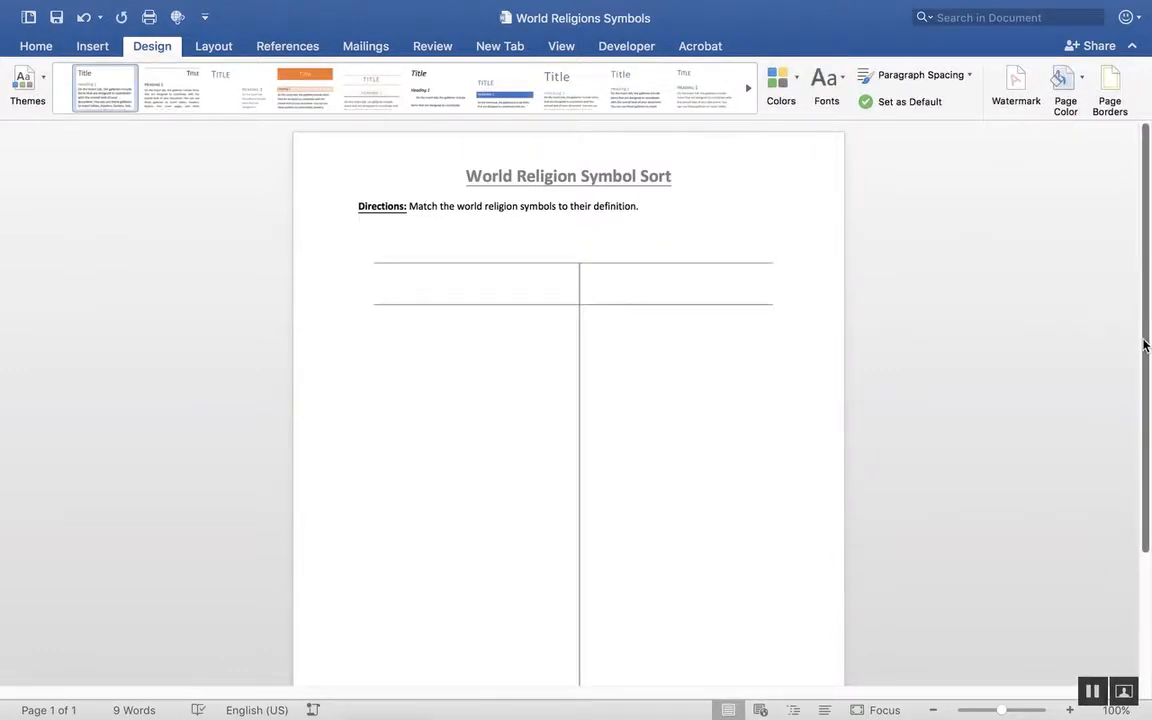
left_click_drag(1146, 341, 1140, 380)
scroll(1140, 380, "up", 3)
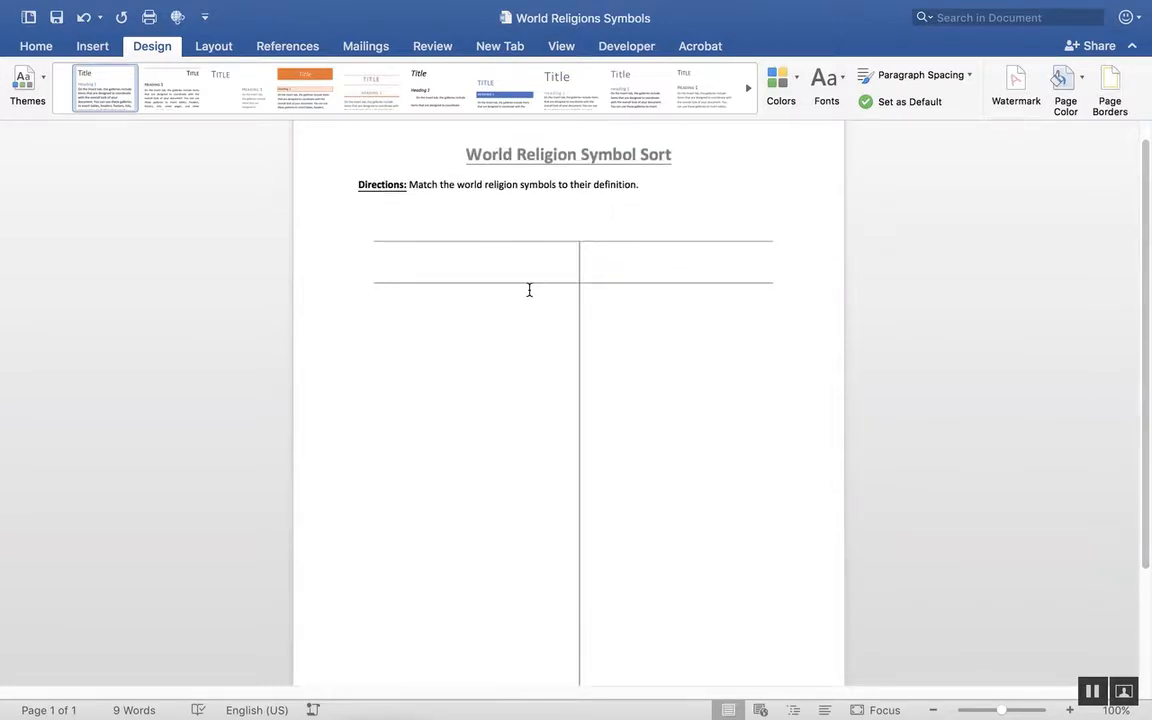
left_click(413, 271)
left_click_drag(1148, 175, 1137, 332)
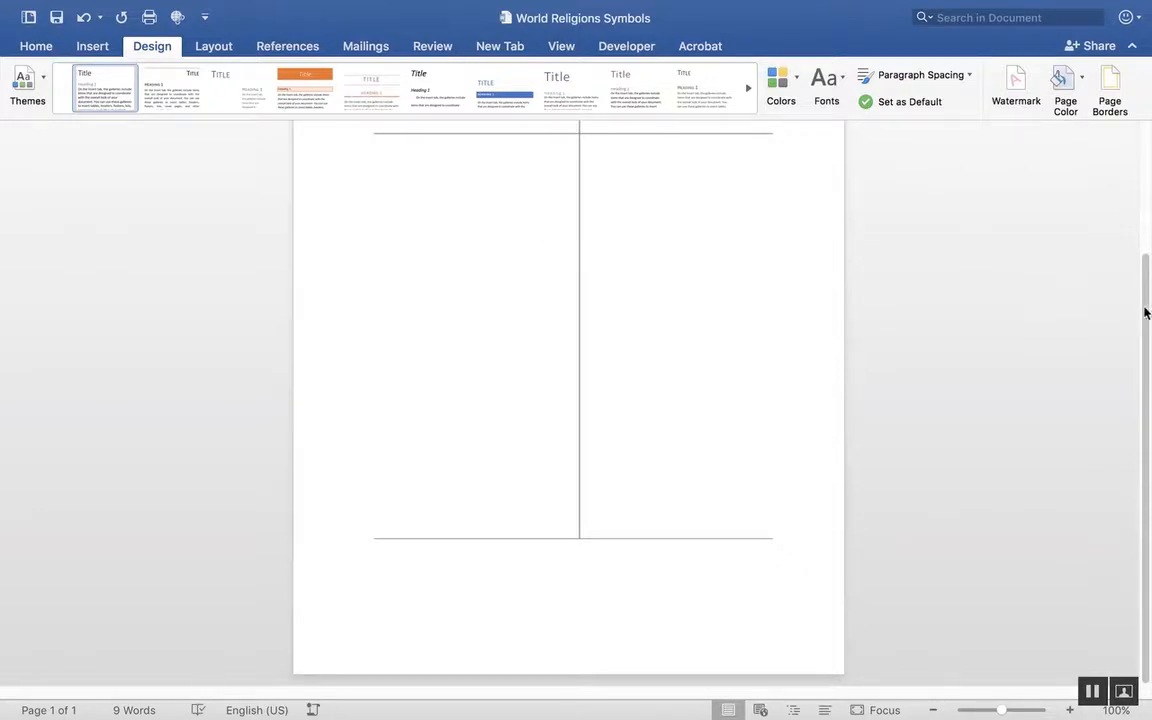
scroll(548, 236, "up", 2)
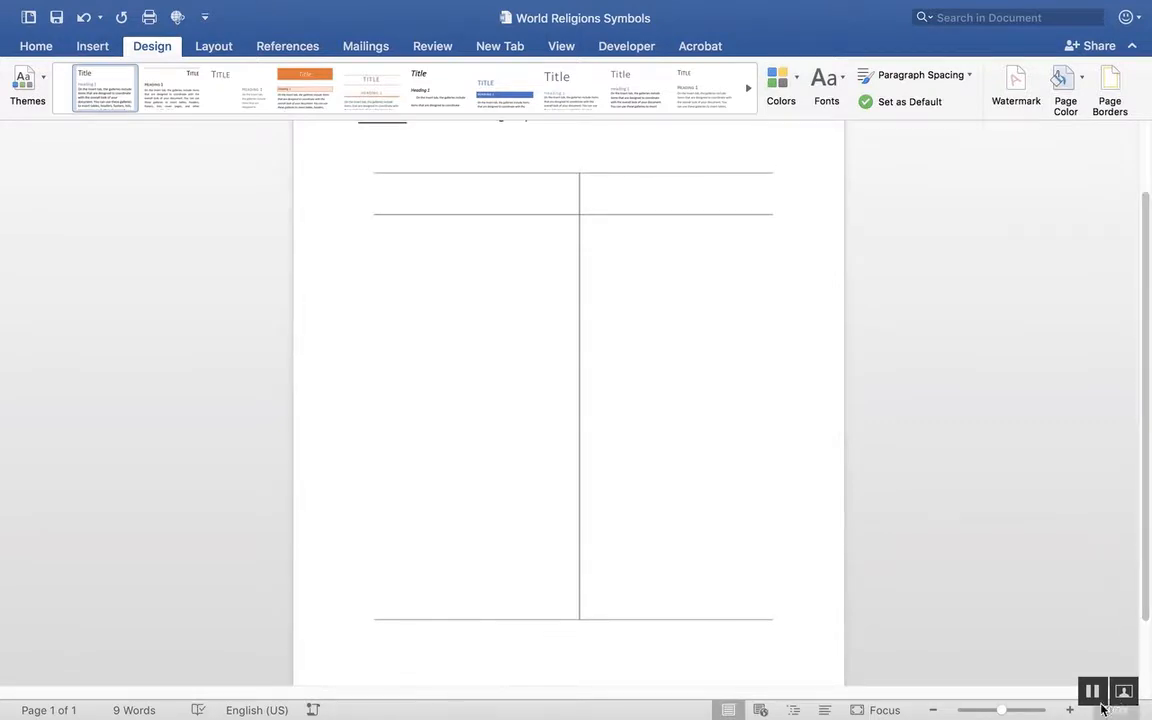
left_click_drag(1148, 408, 1147, 335)
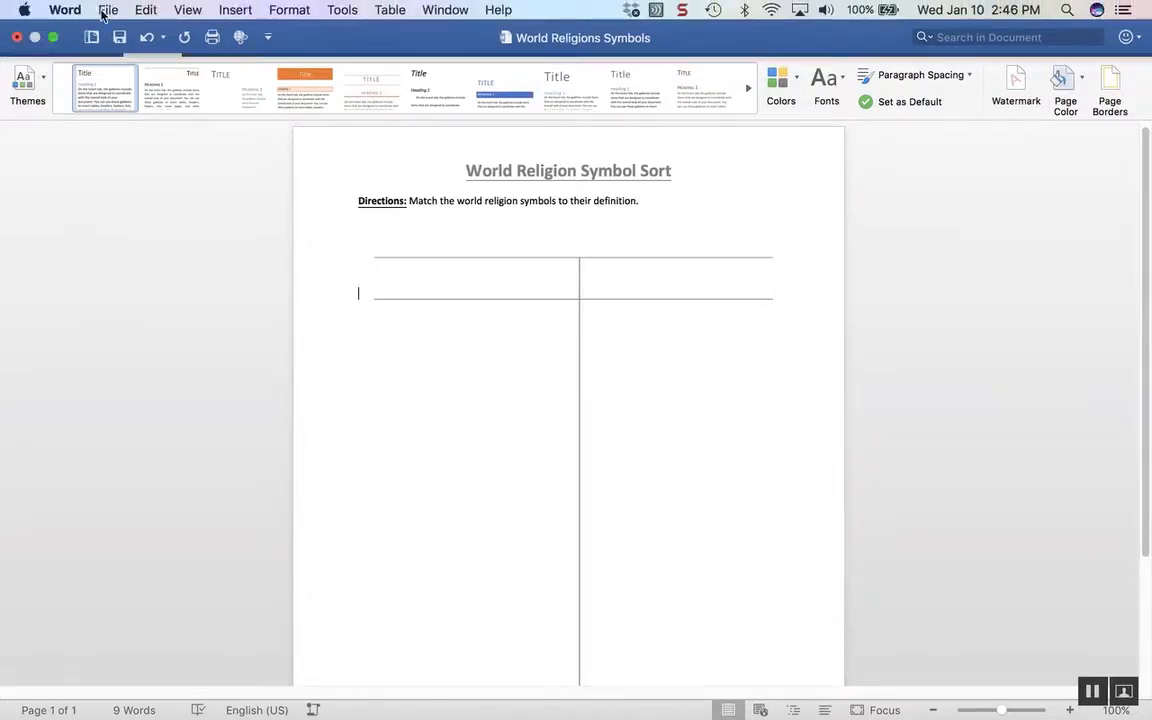
Step: Create a new blank document and browse the SmartArt layouts, including the List category, without inserting one
left_click(114, 10)
left_click(138, 36)
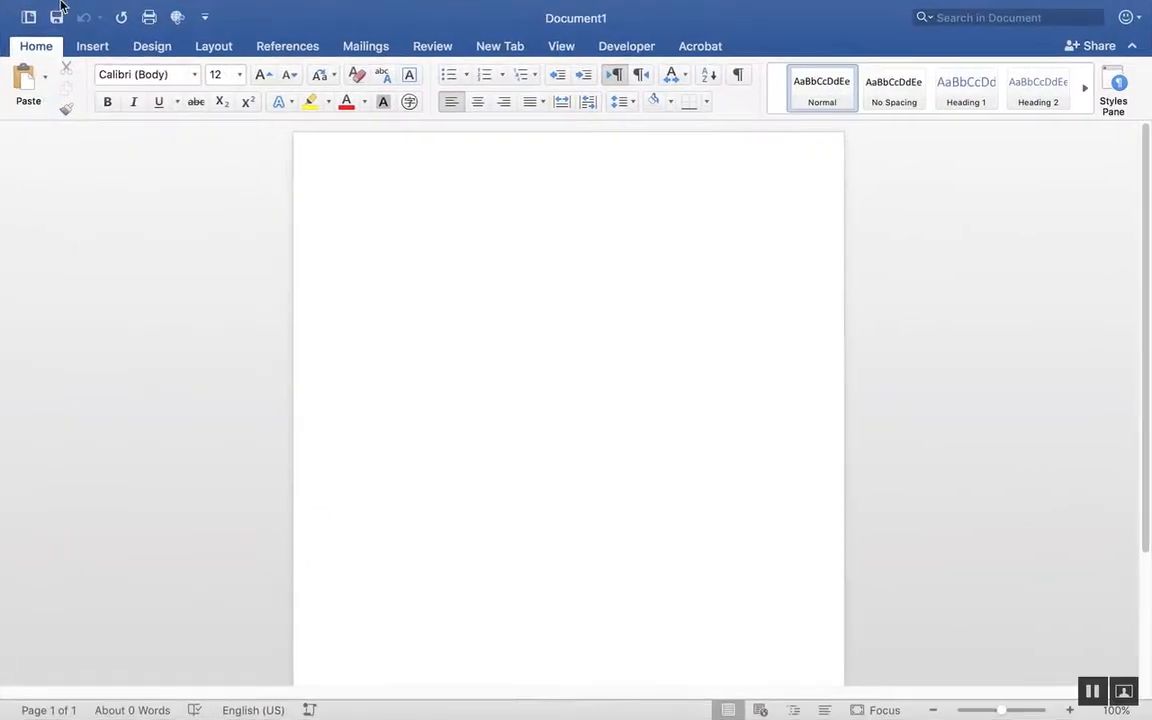
left_click(104, 51)
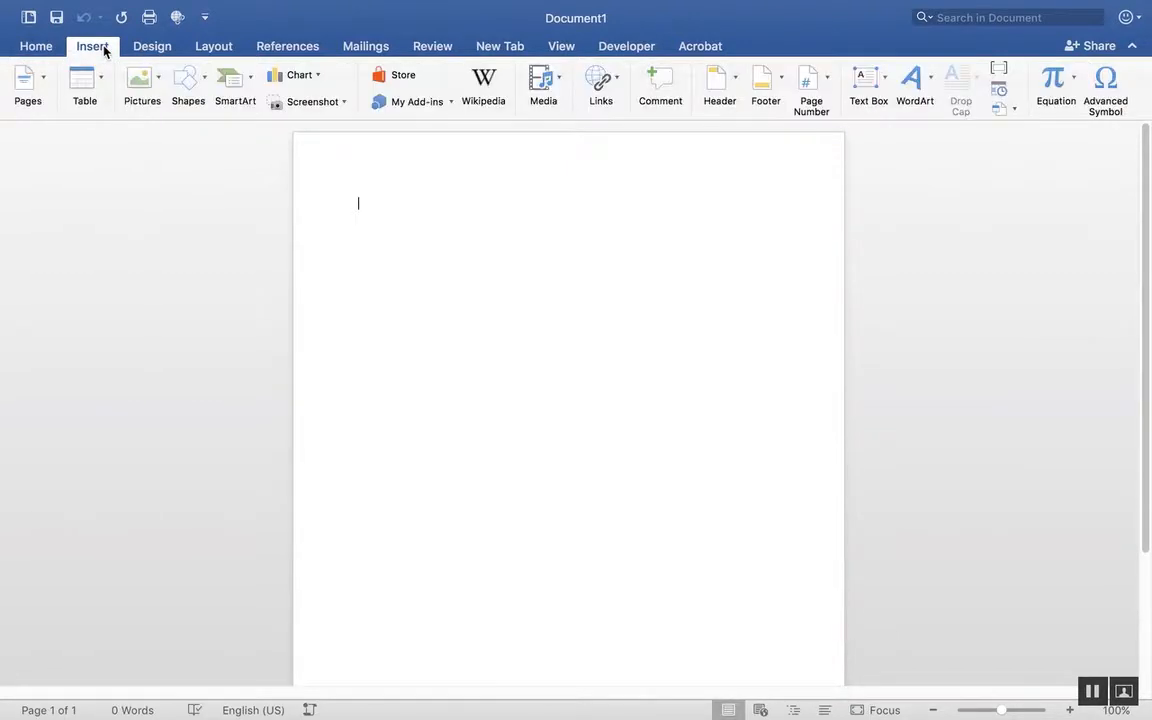
left_click(249, 82)
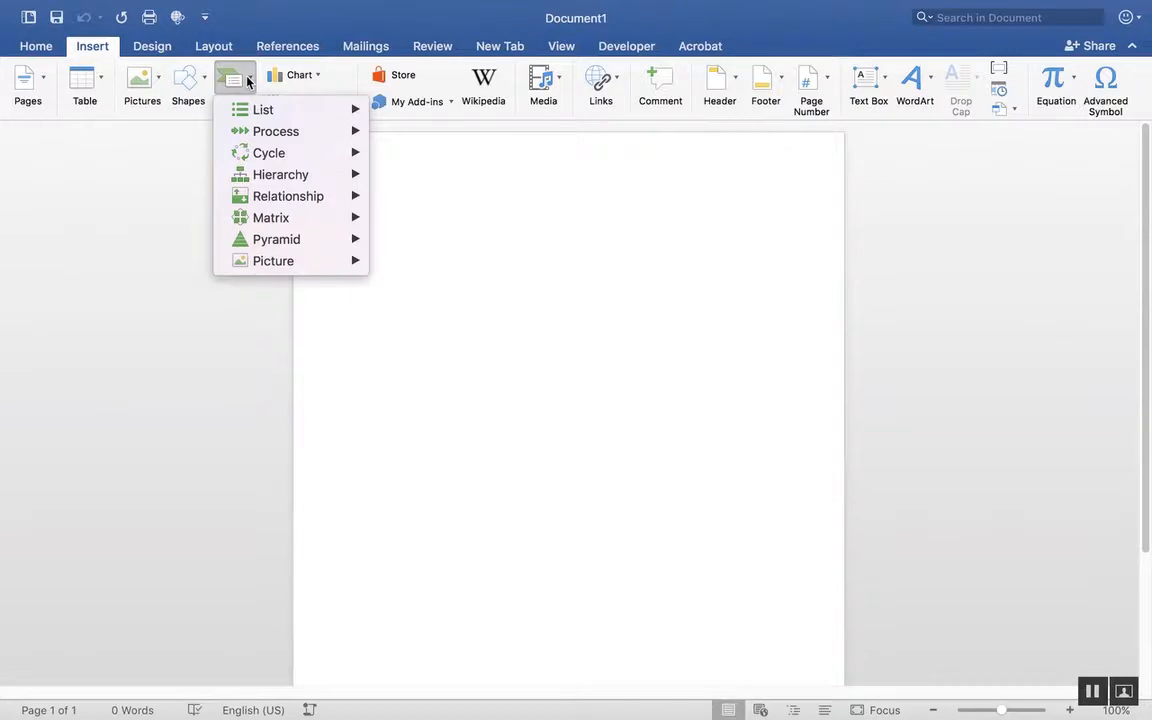
mouse_move(283, 117)
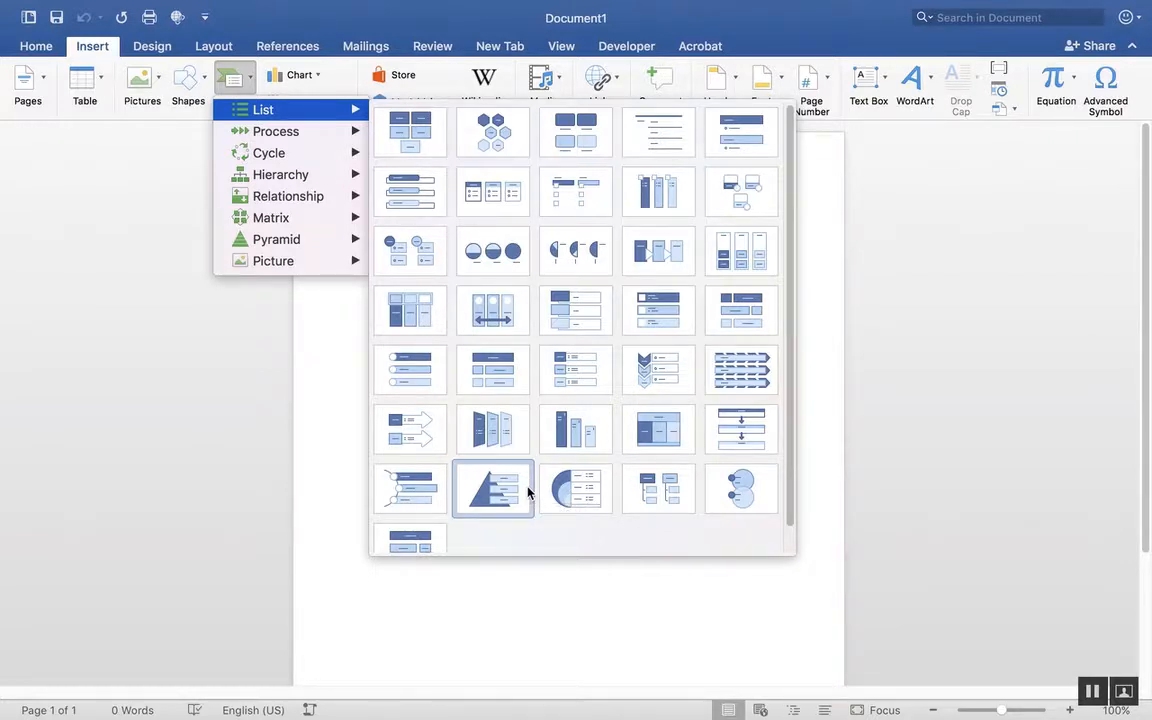
mouse_move(282, 182)
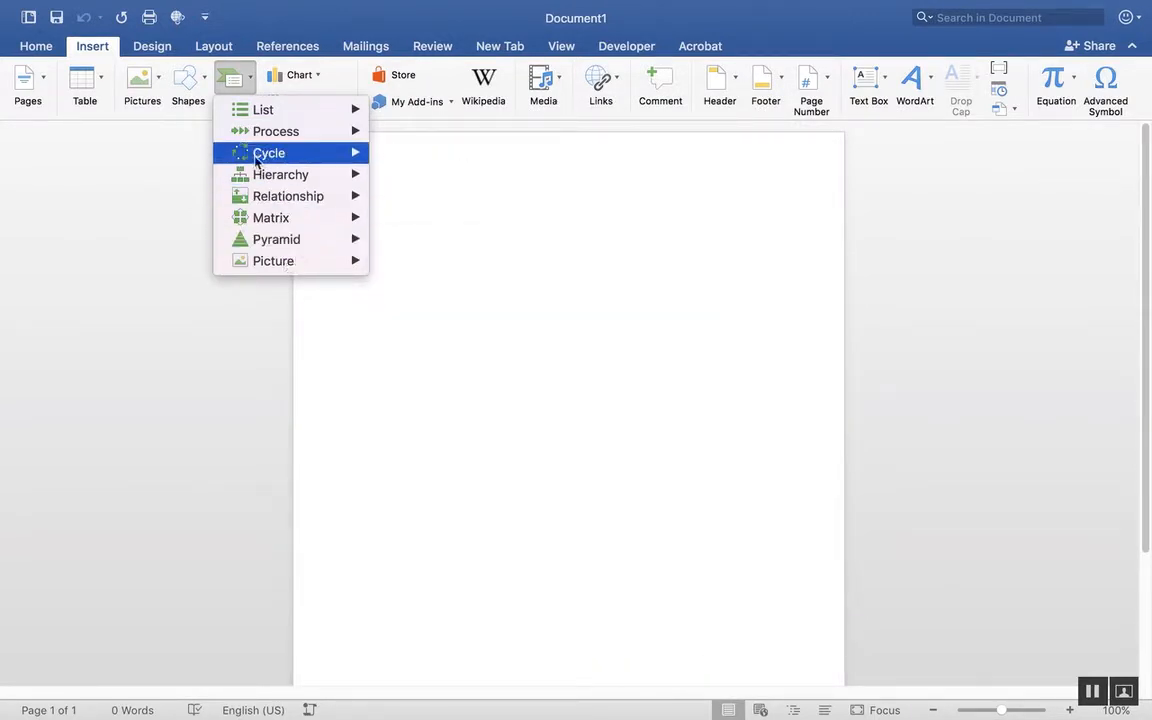
left_click(620, 255)
Step: Insert a table with two columns and six rows, and enter World Religion Symbols and Definition as its column headings
left_click(95, 77)
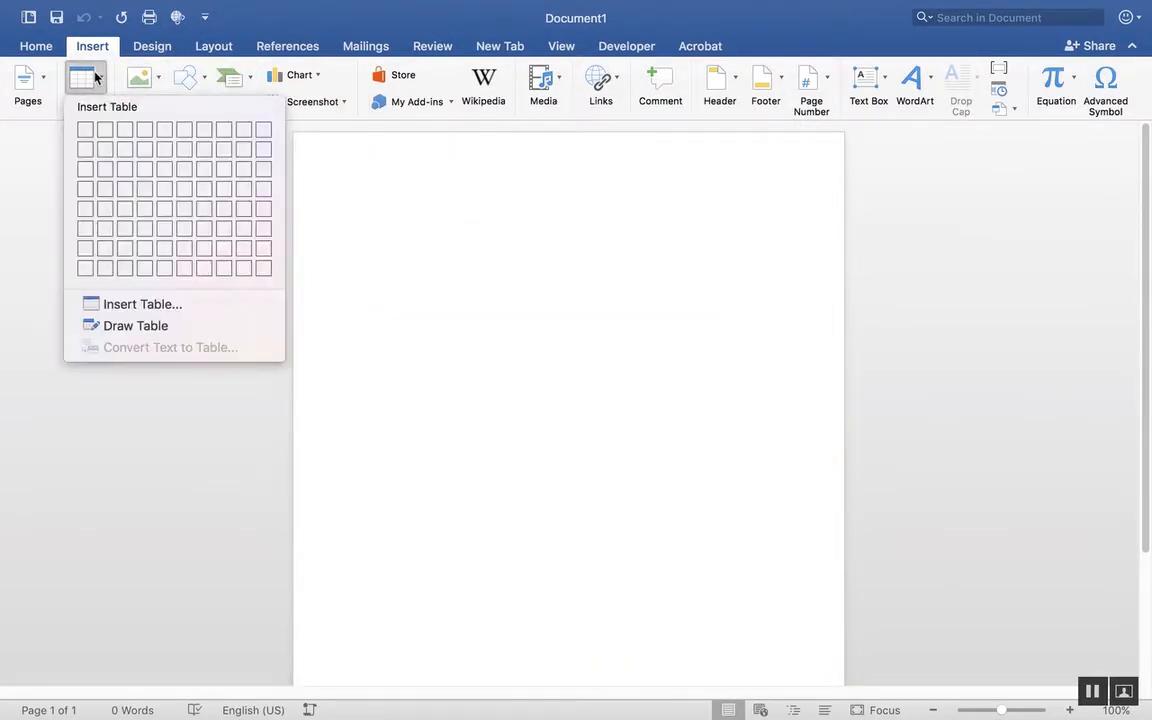
left_click(108, 230)
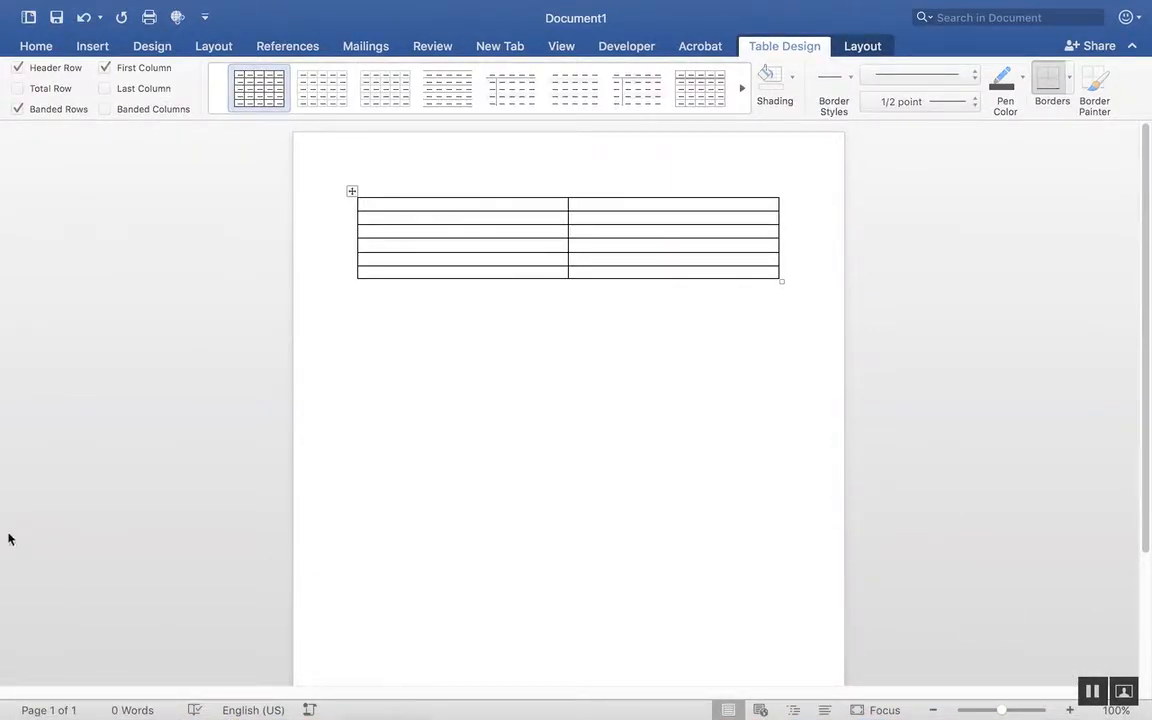
left_click(428, 201)
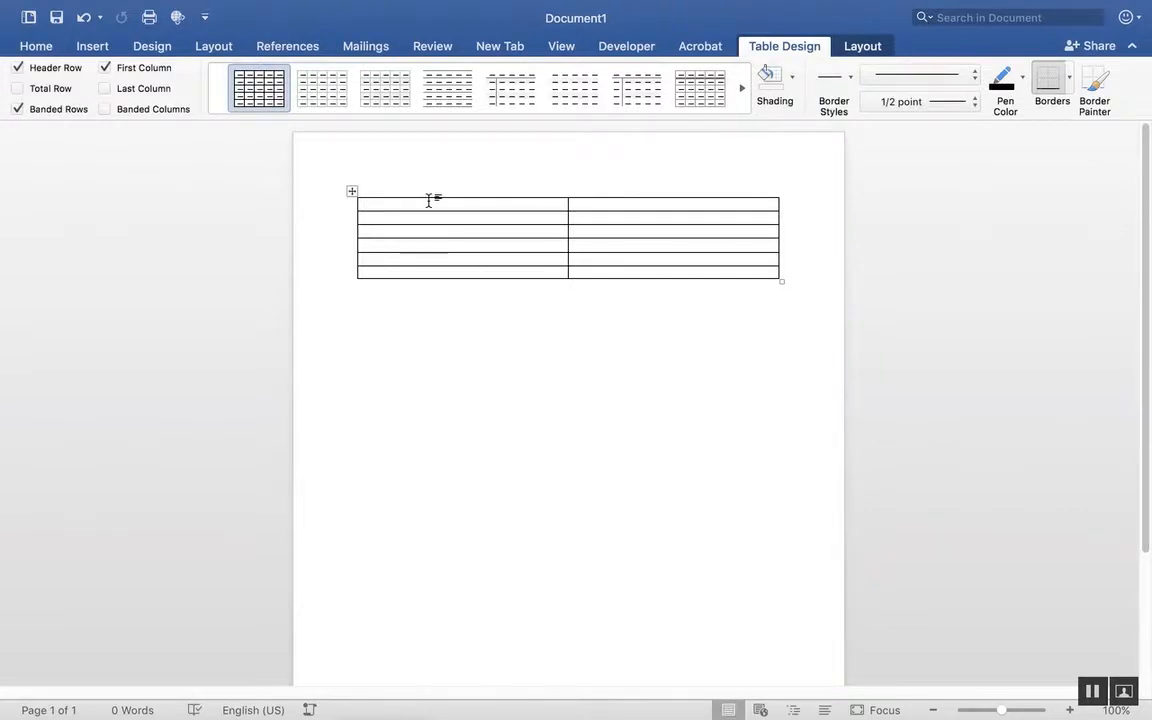
type("World Re")
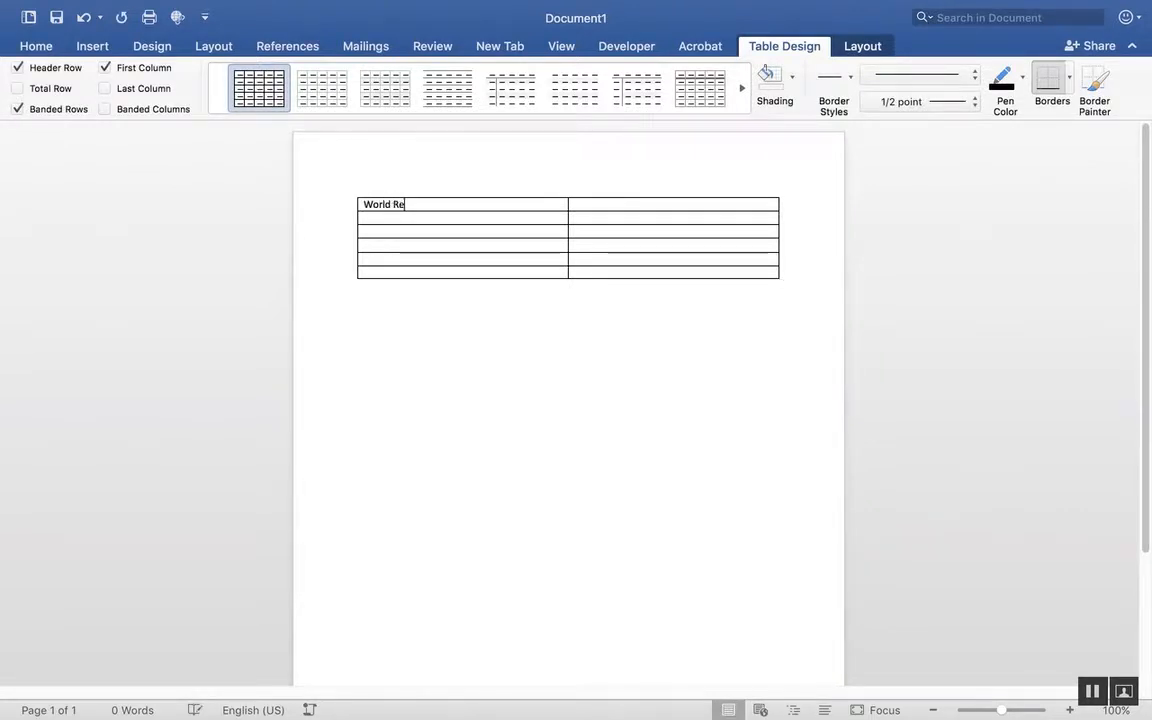
type("ligion Symbols")
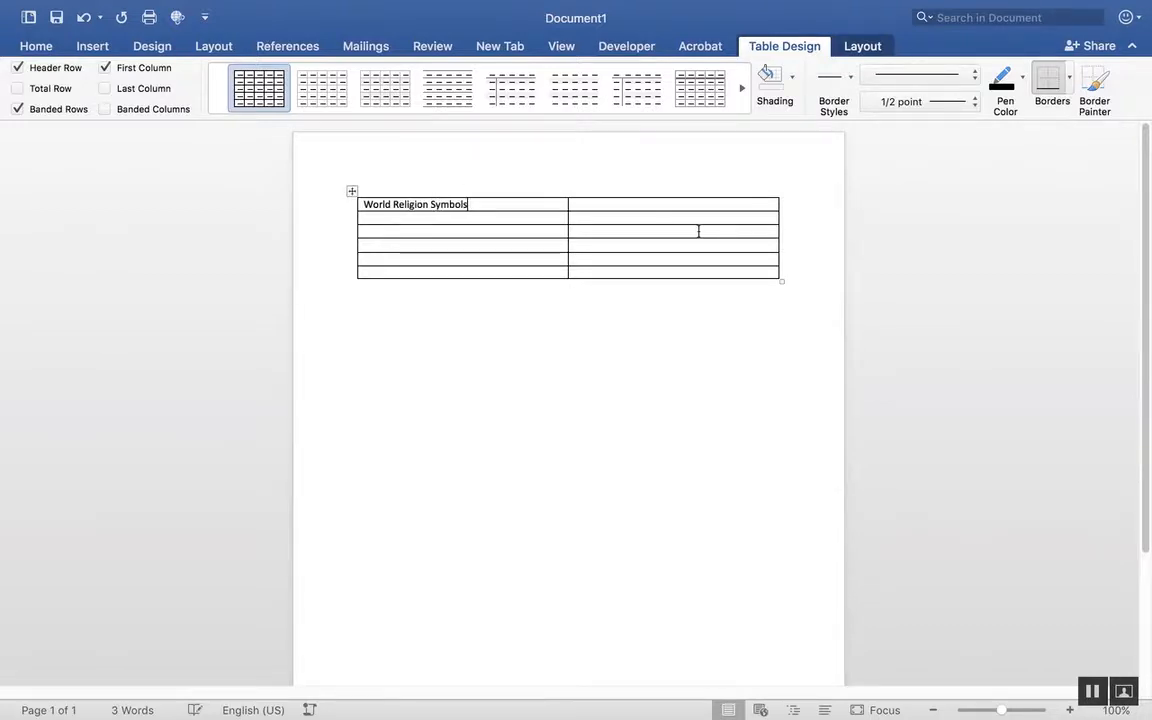
left_click(684, 202)
type("Def")
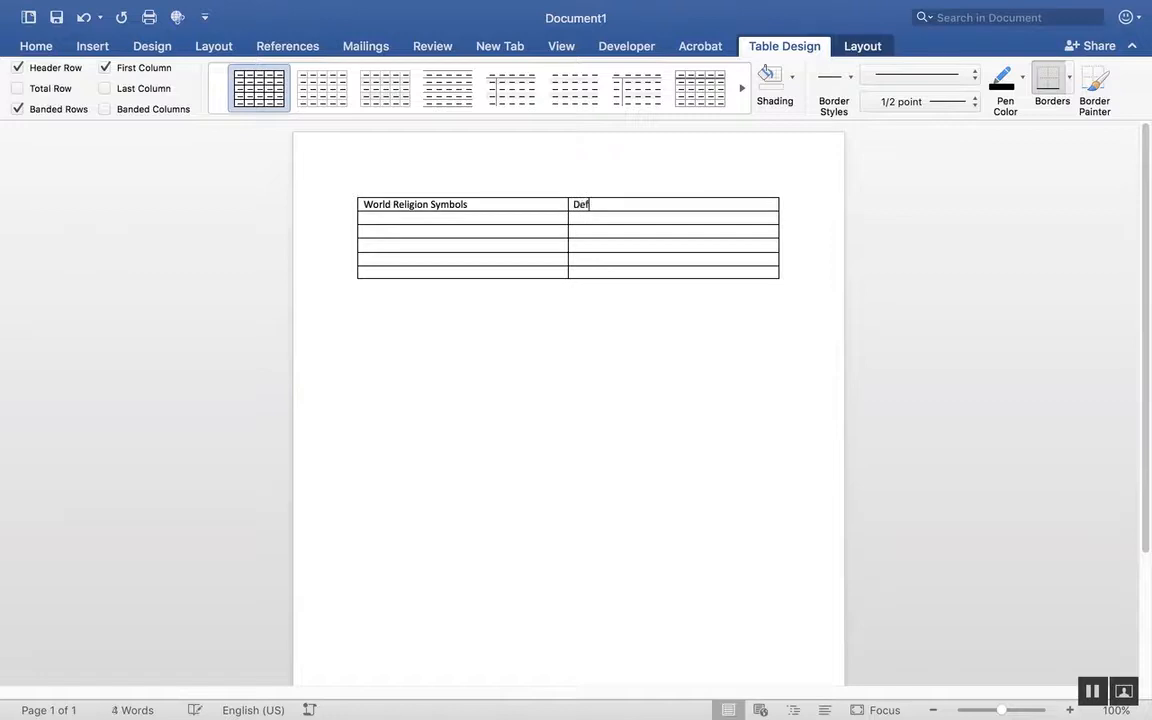
type("inition")
Step: Make the first three rows below the headings taller by adding four blank lines to the symbols cell of each
left_click(465, 218)
key("Return")
key("Return")
key("Return")
key("Return")
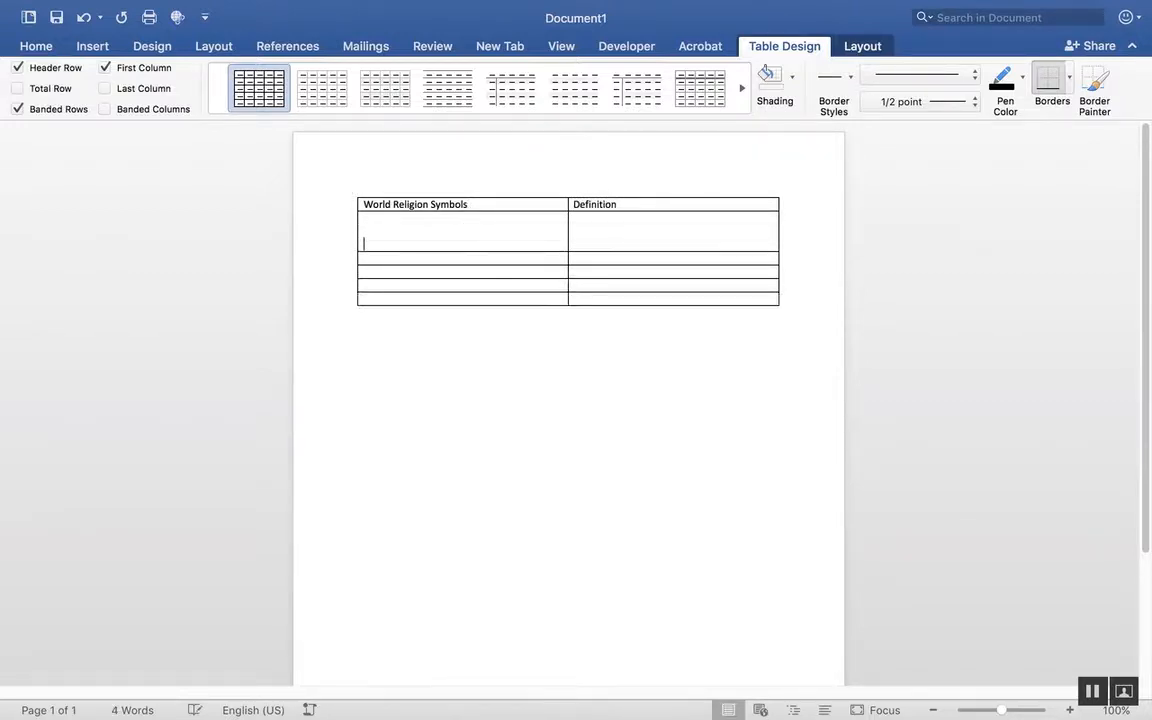
left_click(405, 285)
key("Return")
key("Return")
key("Return")
key("Return")
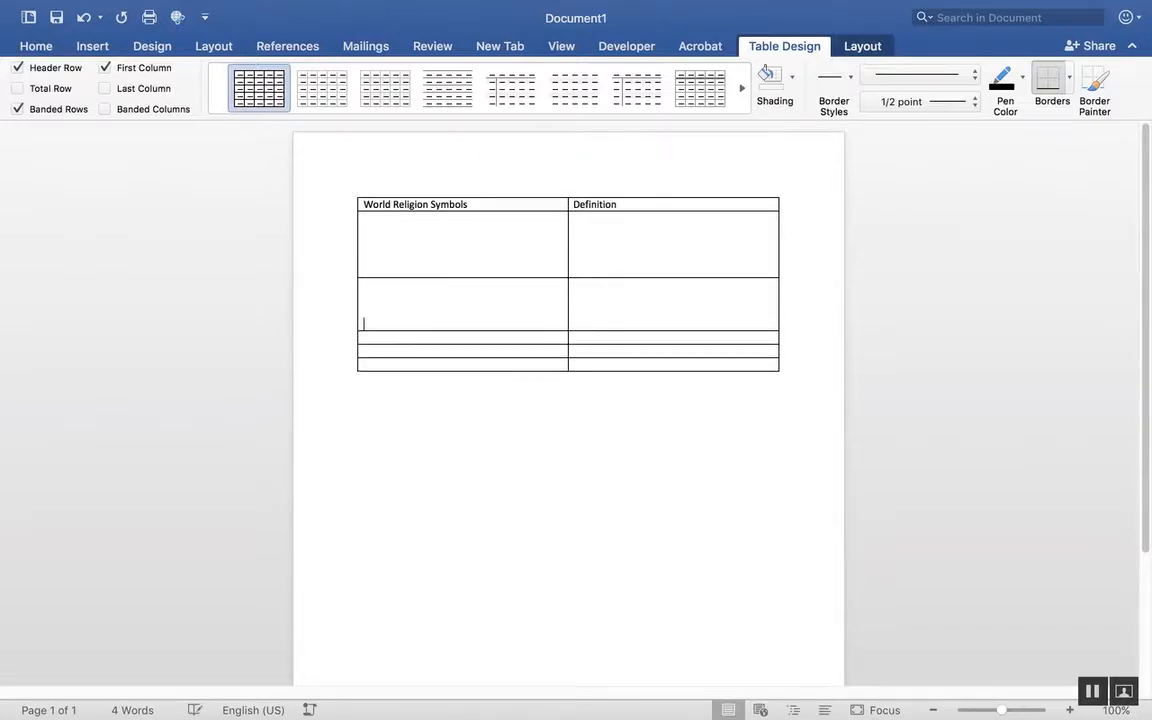
left_click(386, 350)
key("Return")
key("Return")
key("Return")
key("Return")
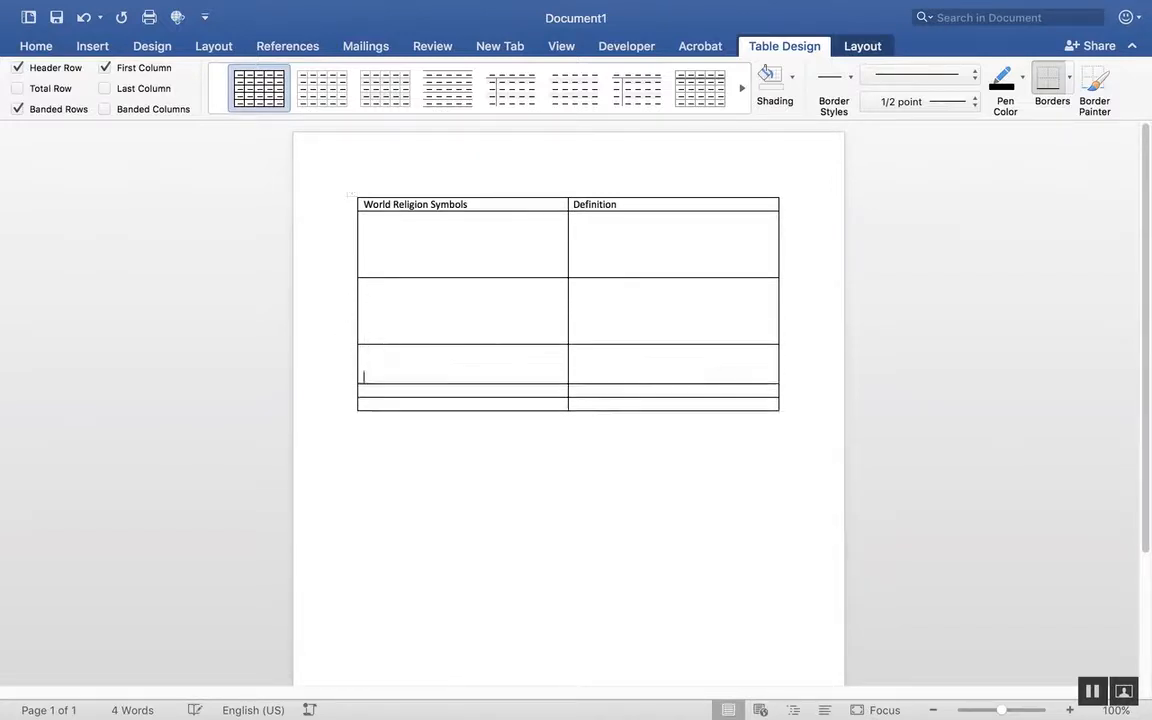
left_click(388, 417)
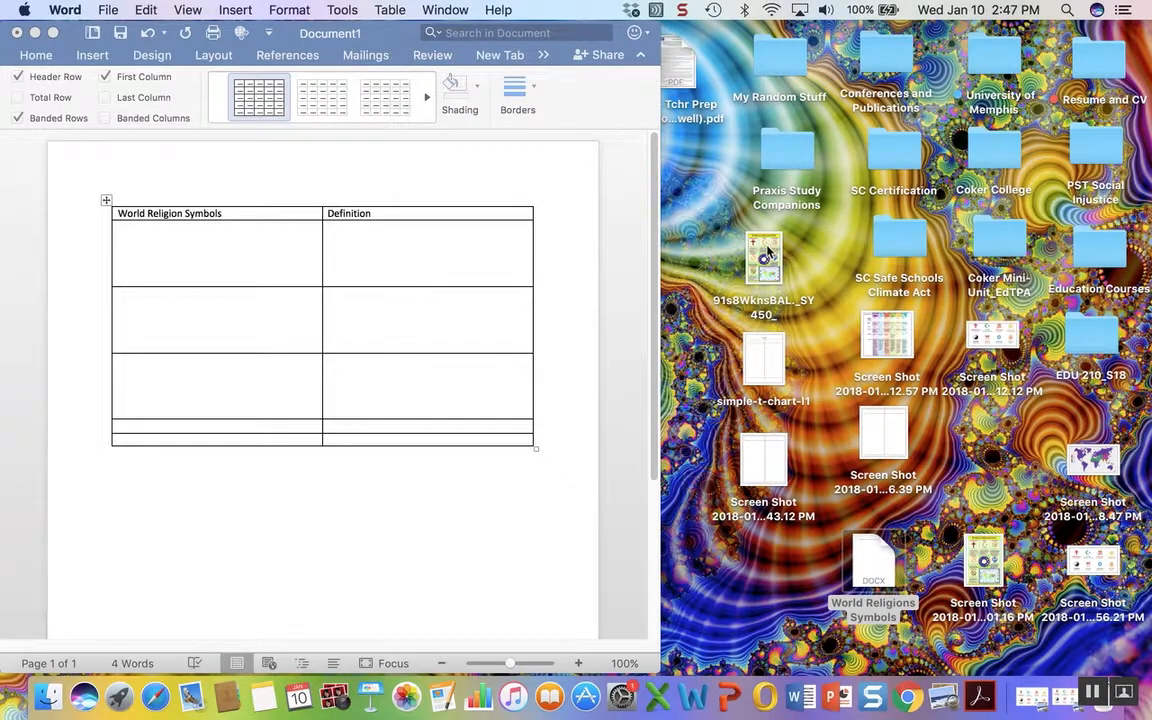
Step: Open the 91s8WknsBAL._SY450_ poster from the Desktop beside the document and copy its Christianity cross into the first symbol row
double_click(768, 252)
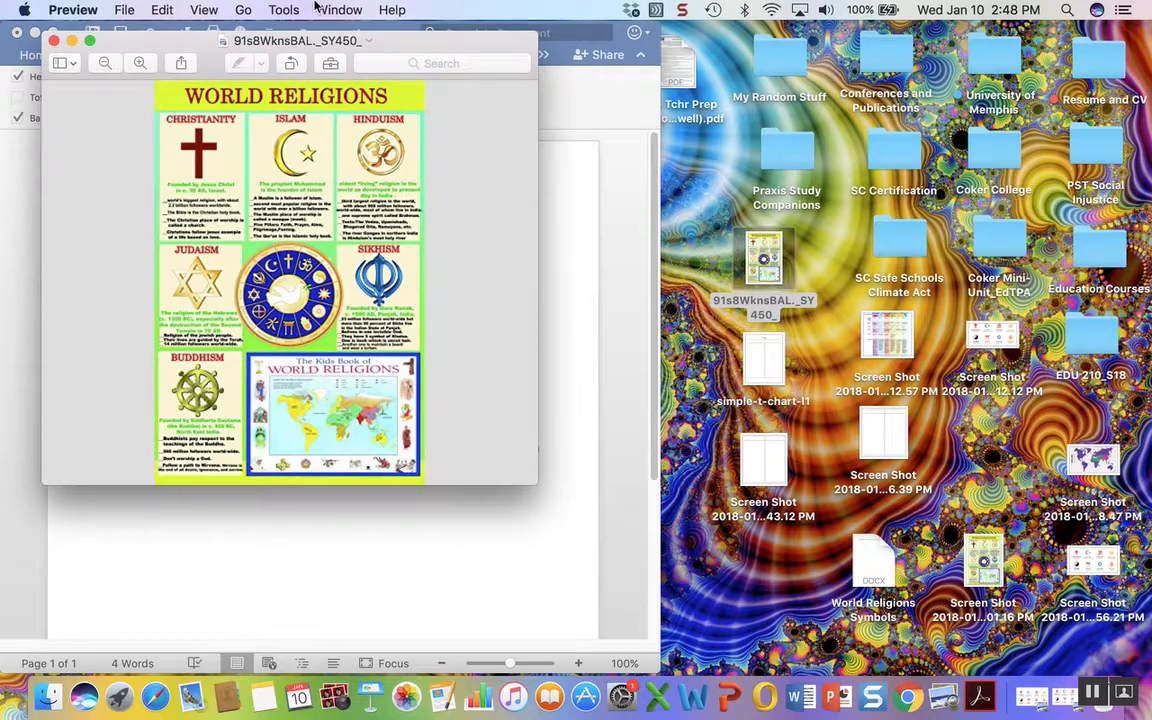
left_click_drag(365, 44, 938, 61)
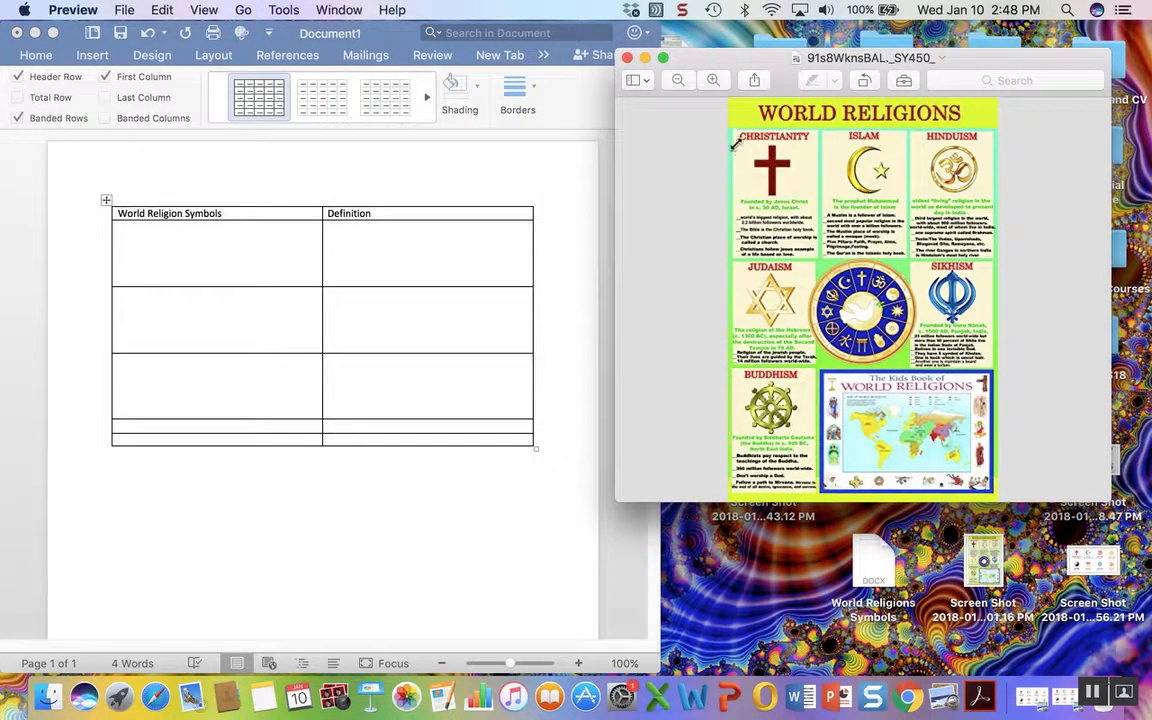
left_click_drag(812, 174, 817, 200)
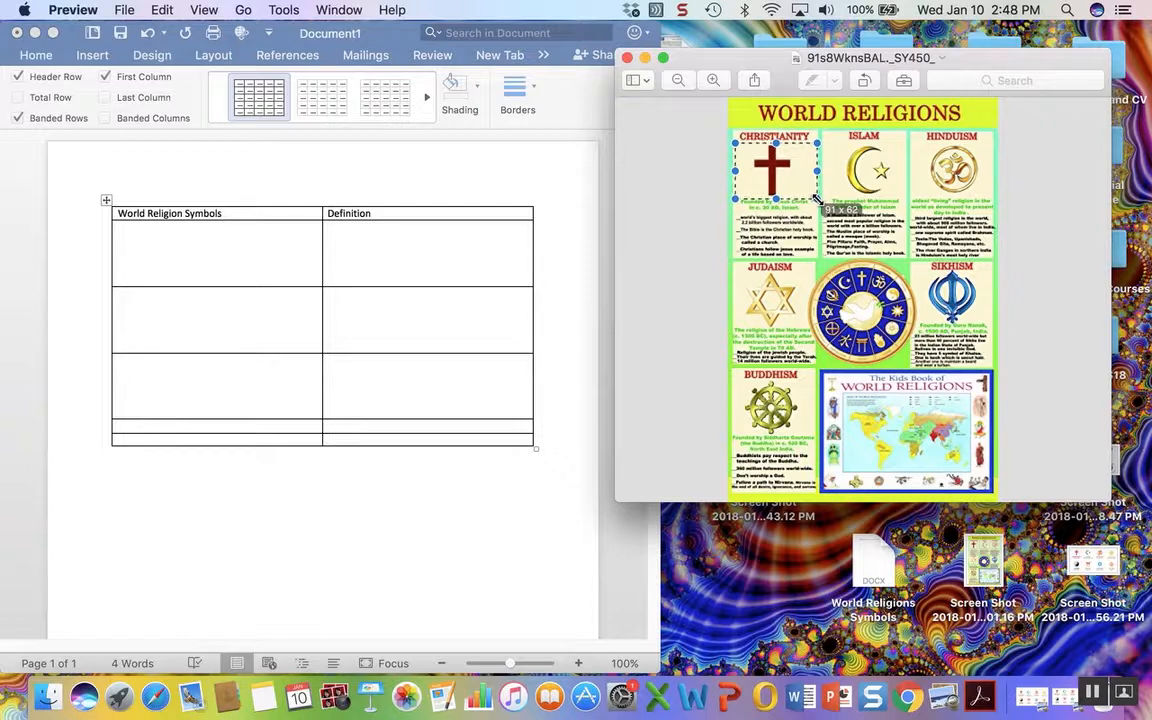
left_click_drag(817, 200, 817, 200)
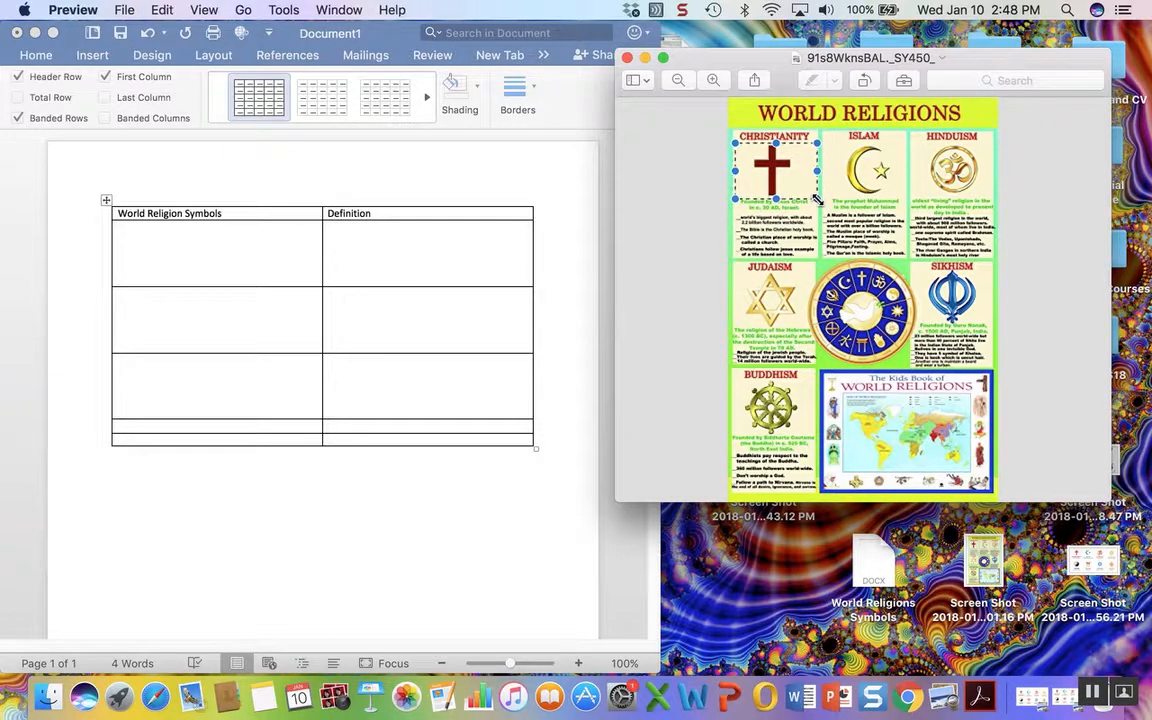
left_click(188, 248)
key("super+v")
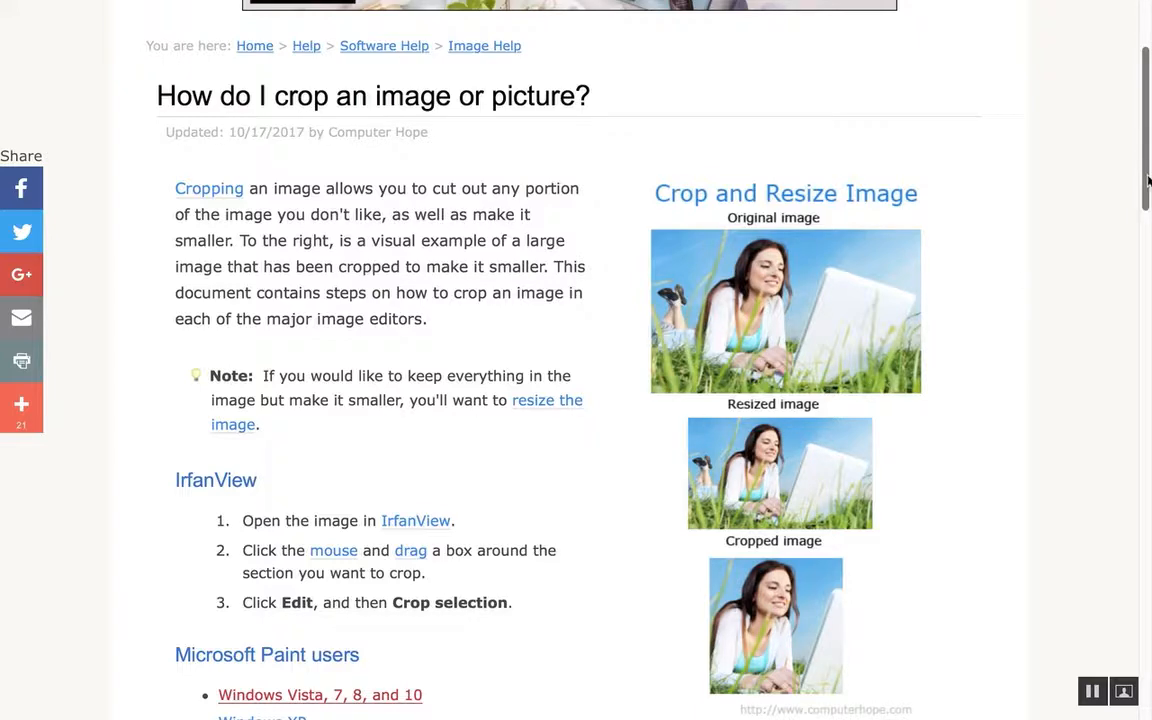
Step: Read through the Computer Hope article on how to crop an image or picture
scroll(1147, 149, "down", 1)
left_click_drag(1147, 149, 1093, 121)
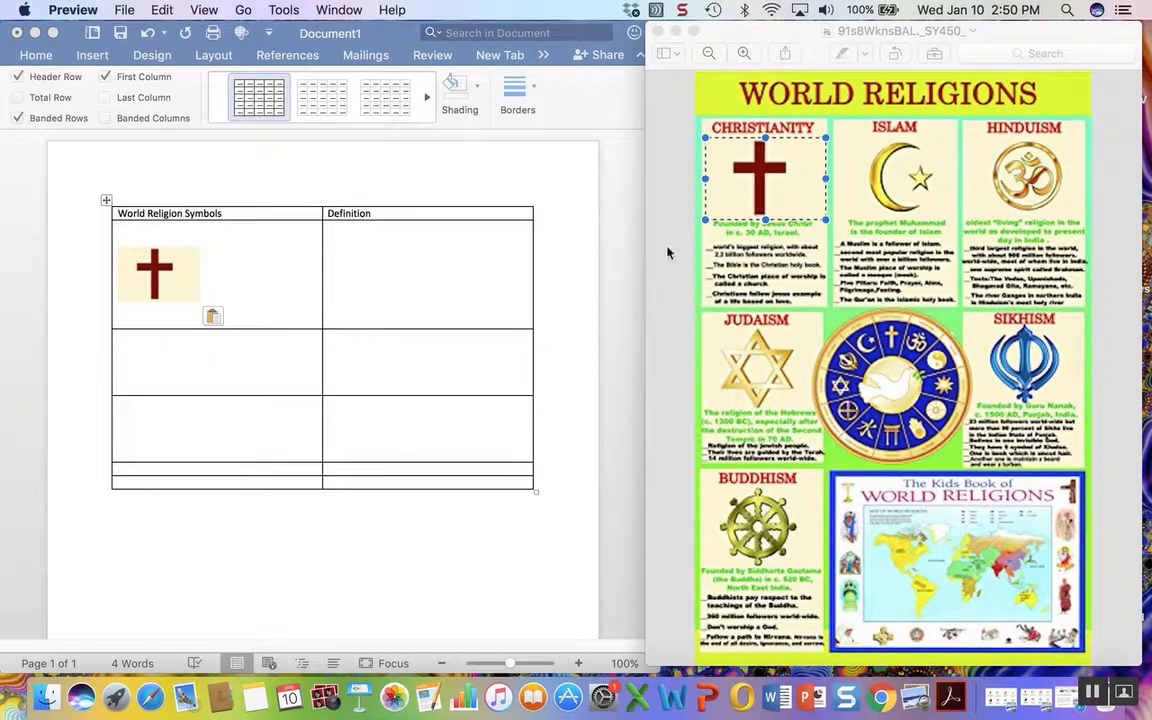
Step: Copy the Islam crescent and star from the poster and place it in the second symbol row of the table
left_click(838, 143)
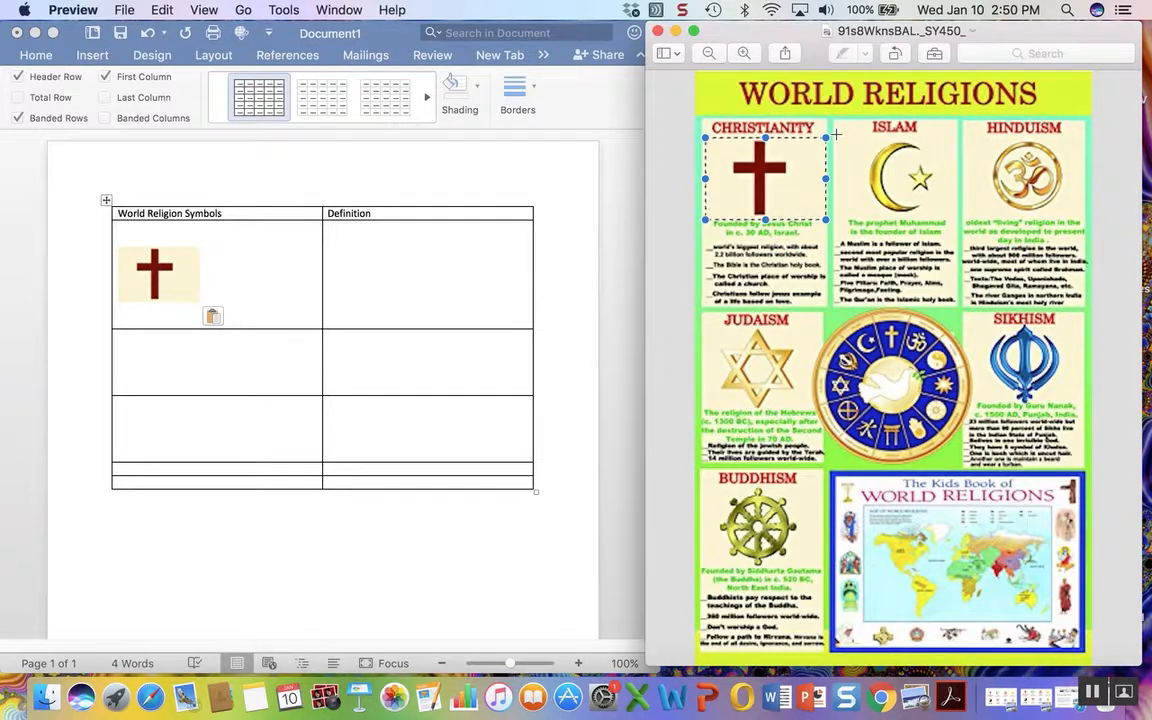
left_click_drag(837, 133, 953, 218)
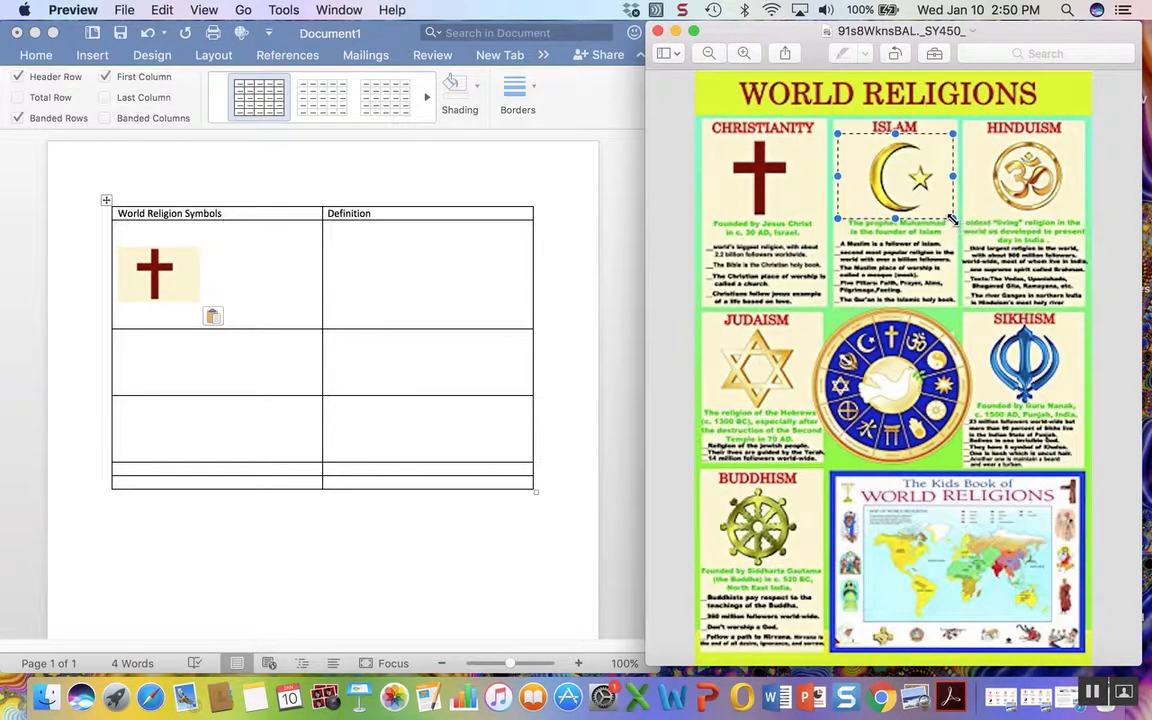
left_click(146, 395)
key("super+v")
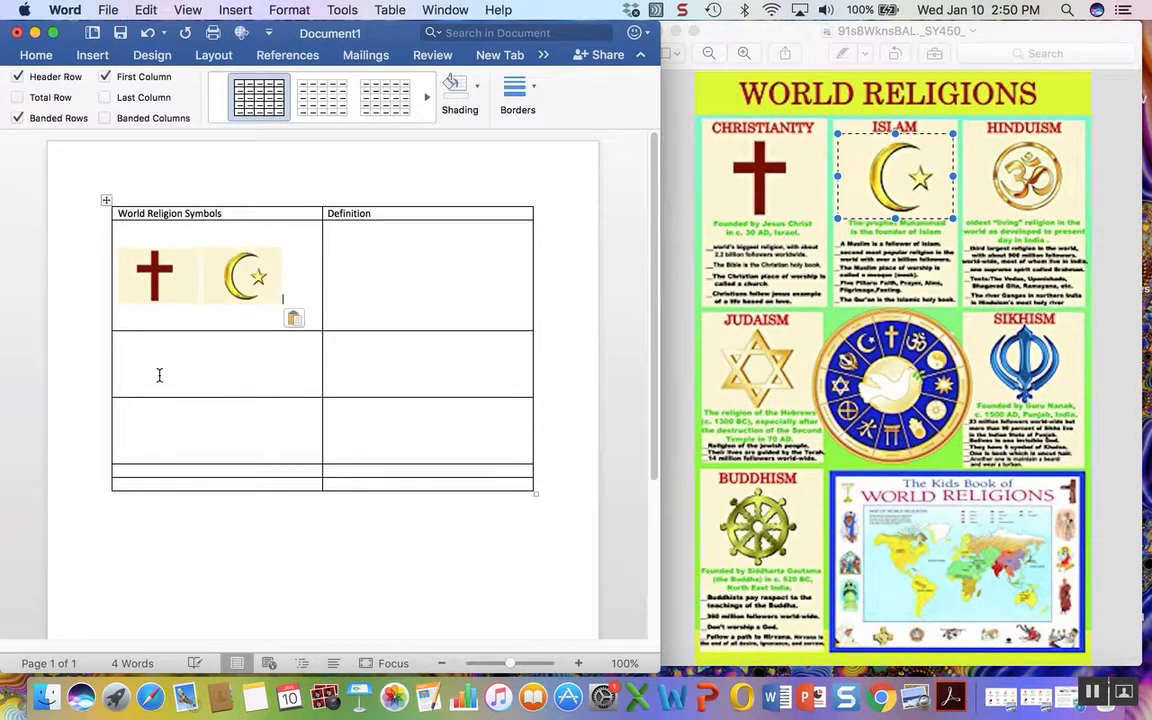
left_click(258, 263)
key("super+x")
left_click(162, 356)
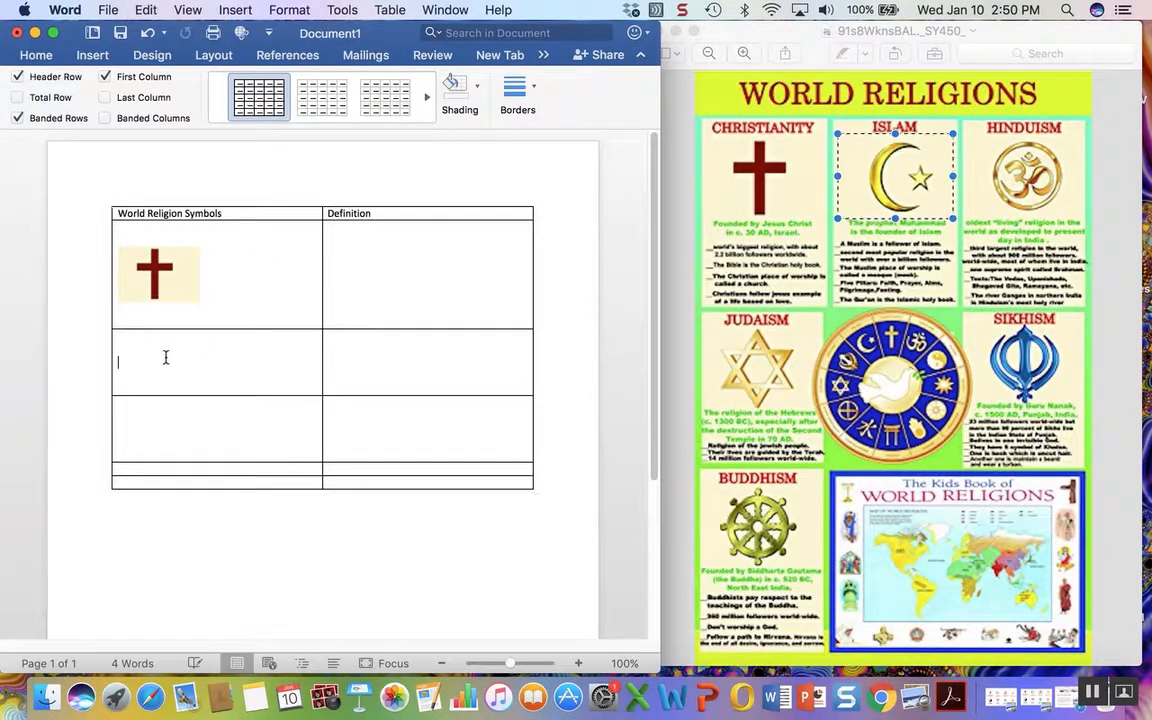
key("super+v")
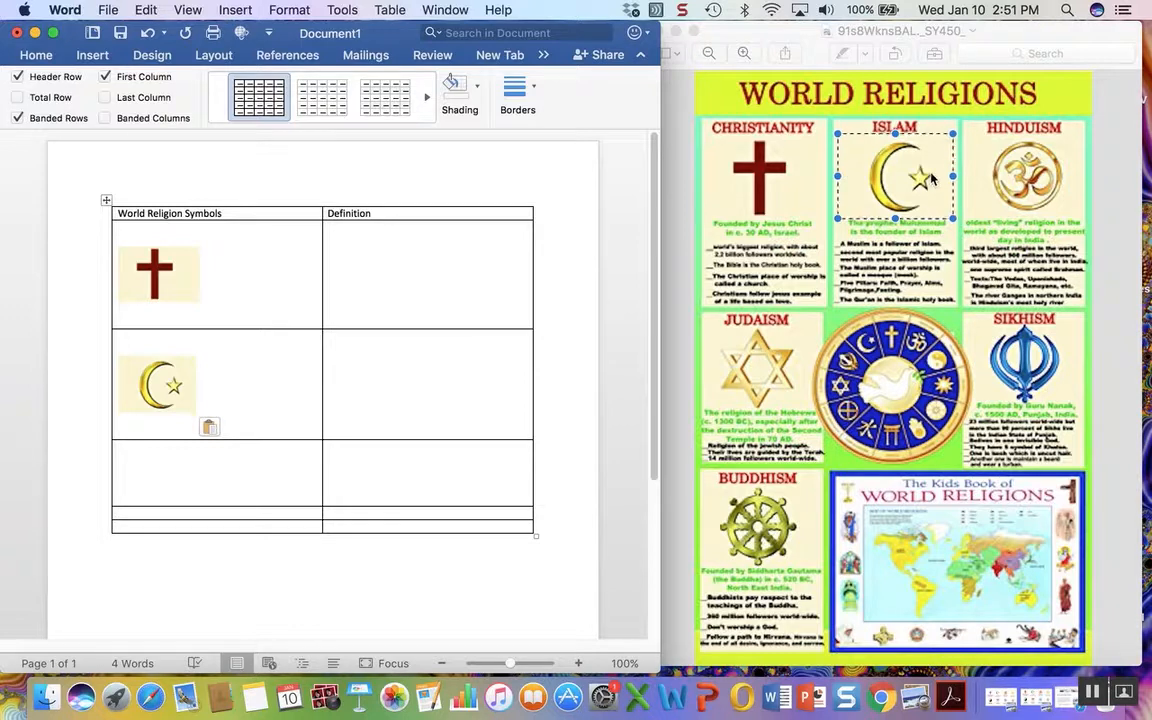
Step: Copy the Hinduism symbol from the poster and place the text cursor in the third symbol row
left_click(973, 136)
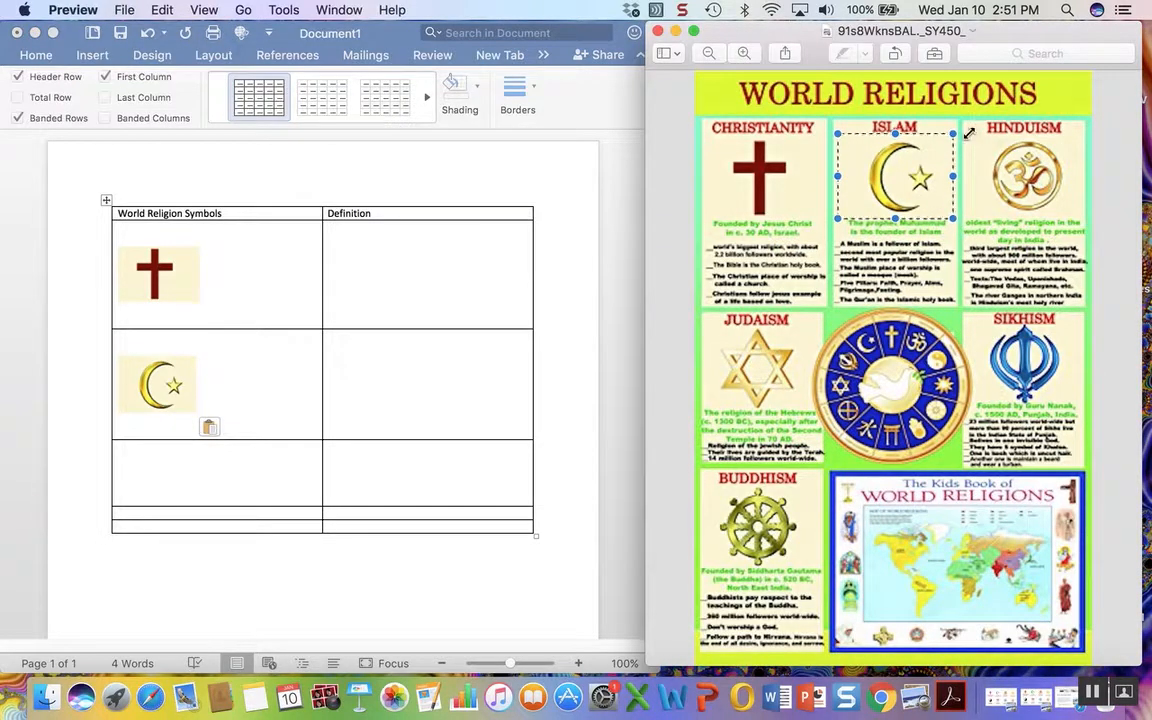
left_click_drag(969, 133, 1081, 214)
left_click(142, 475)
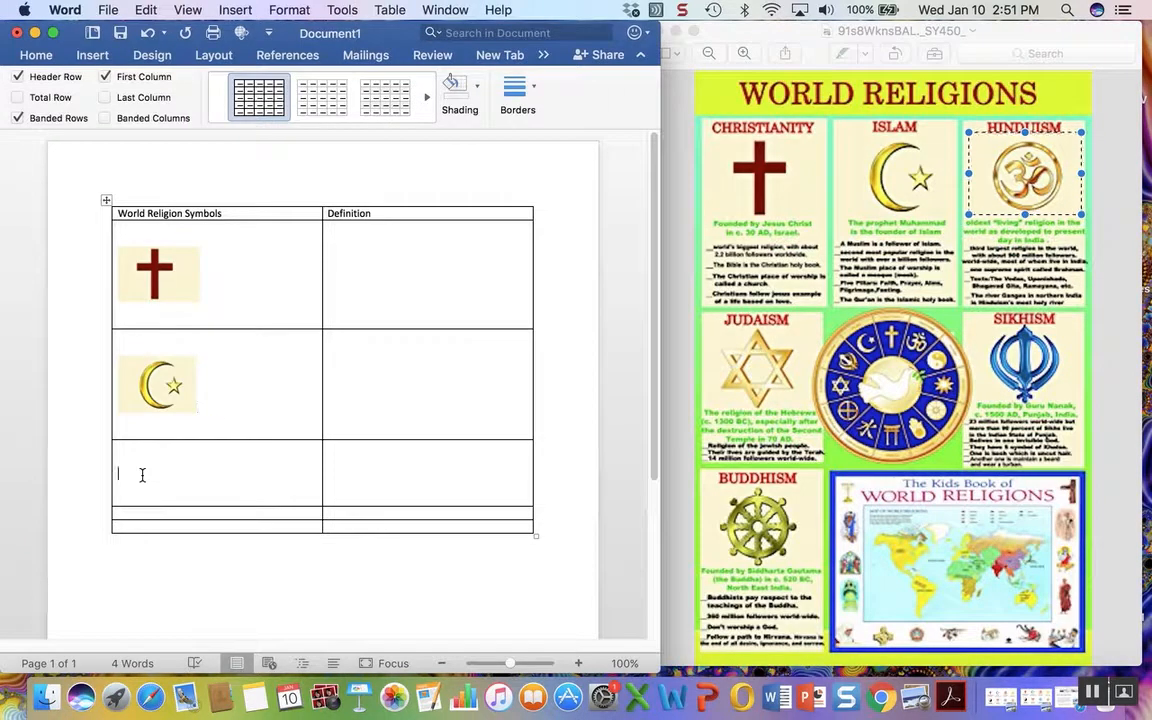
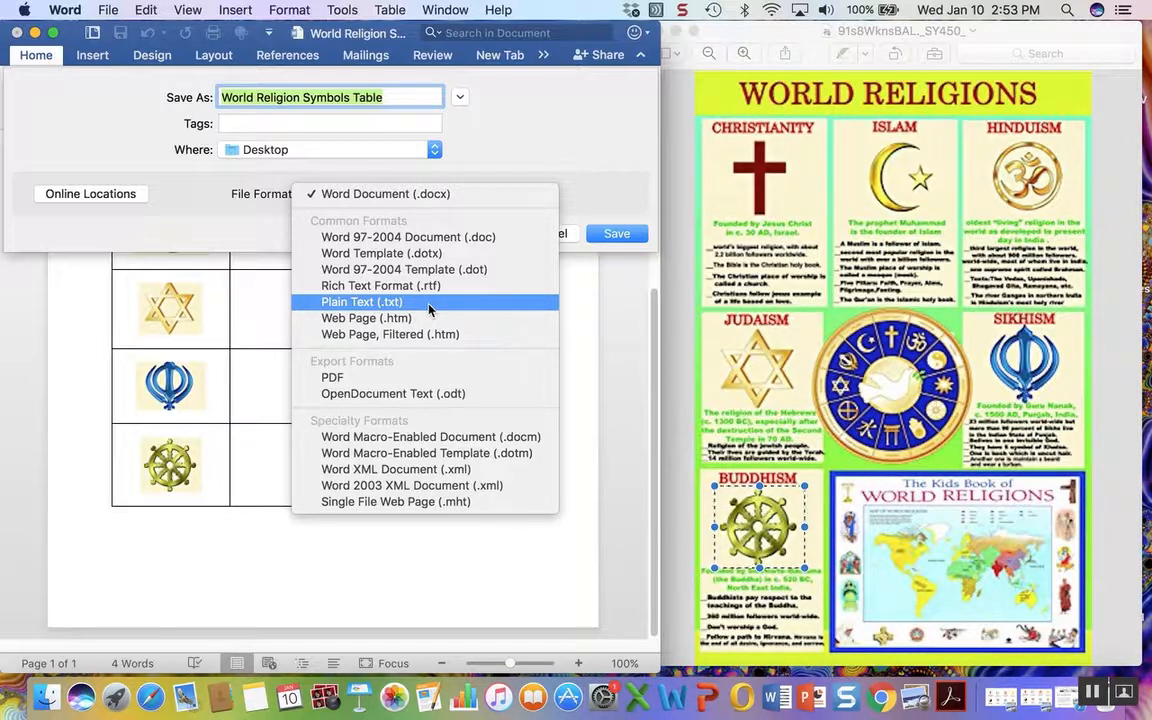
Step: Export World Religion Symbols Table to the Desktop as a PDF, using the best for electronic distribution and accessibility option
left_click(356, 378)
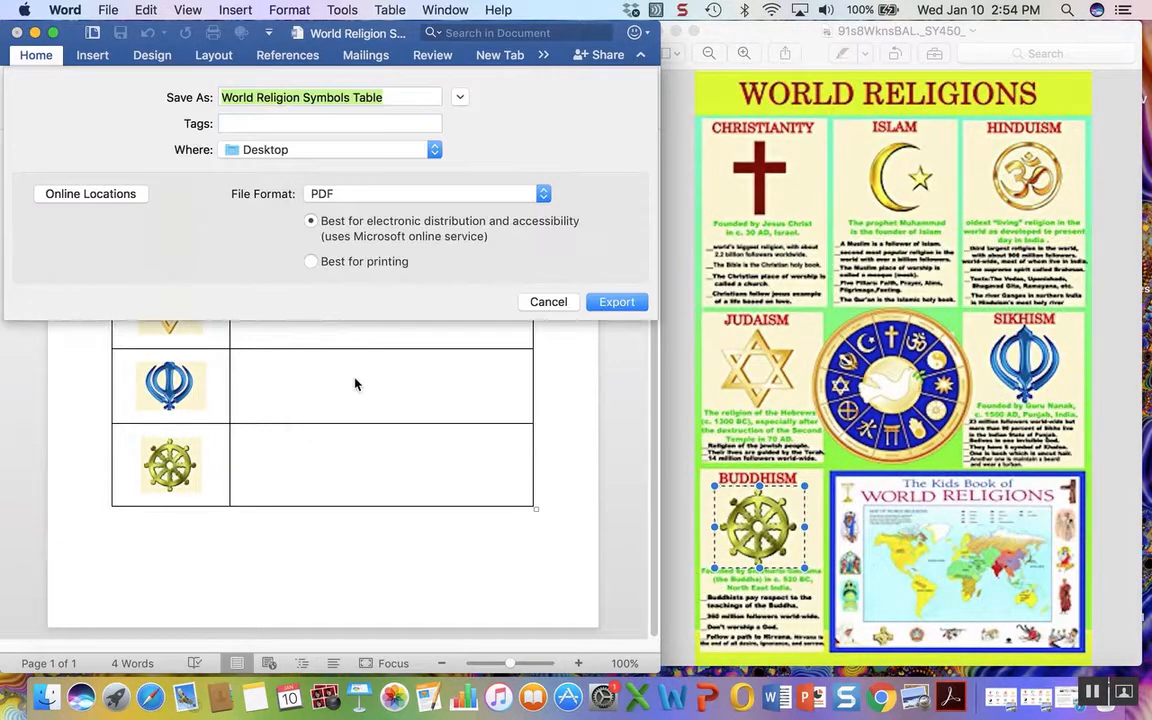
left_click(617, 301)
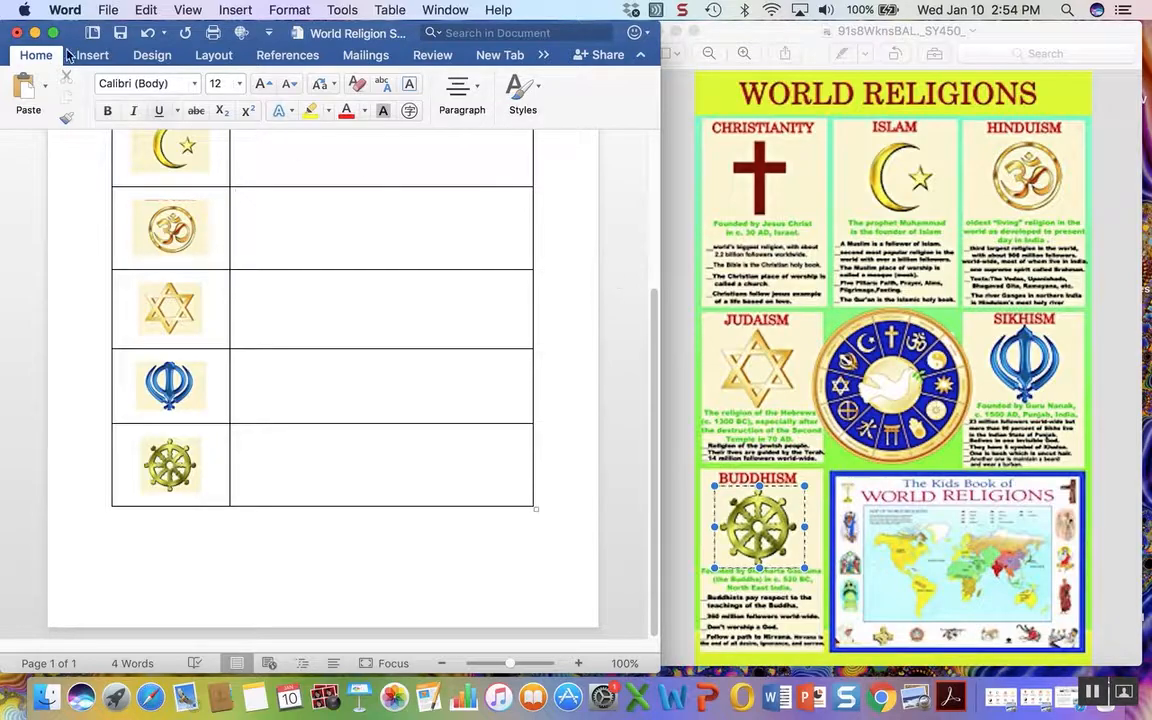
Step: Minimize the open windows, open the World Religion Symbols Table PDF from the Desktop full screen, and check the entire table at 59.3% zoom
left_click(35, 33)
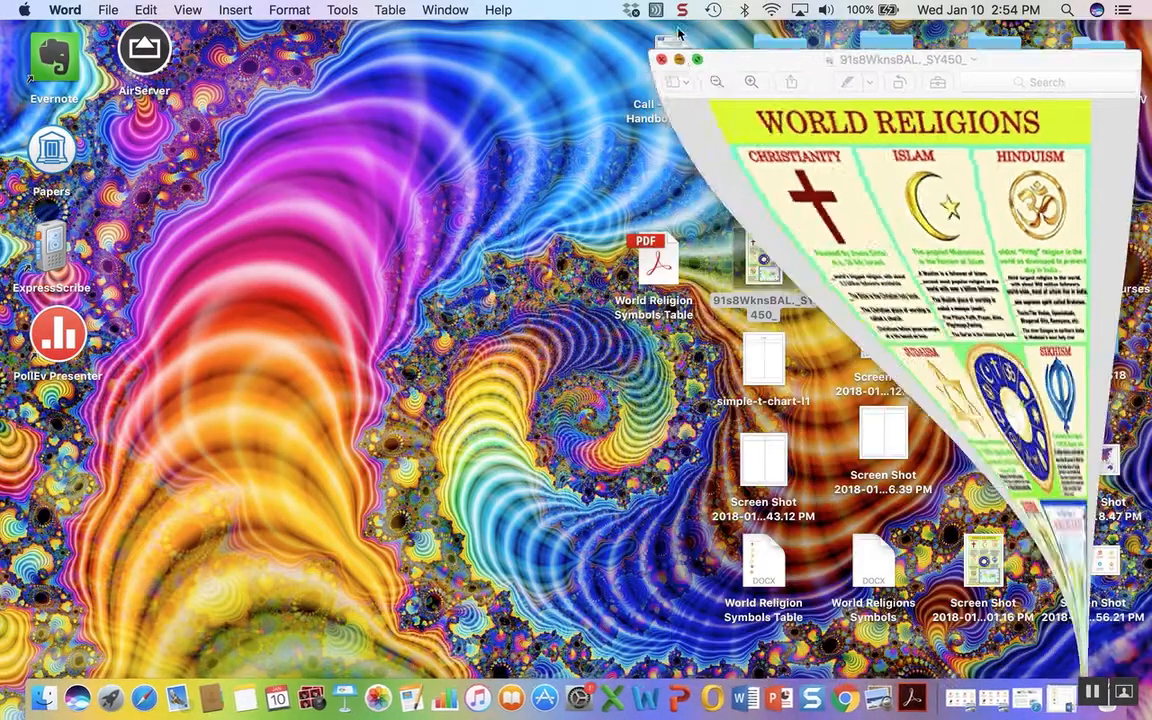
left_click(675, 31)
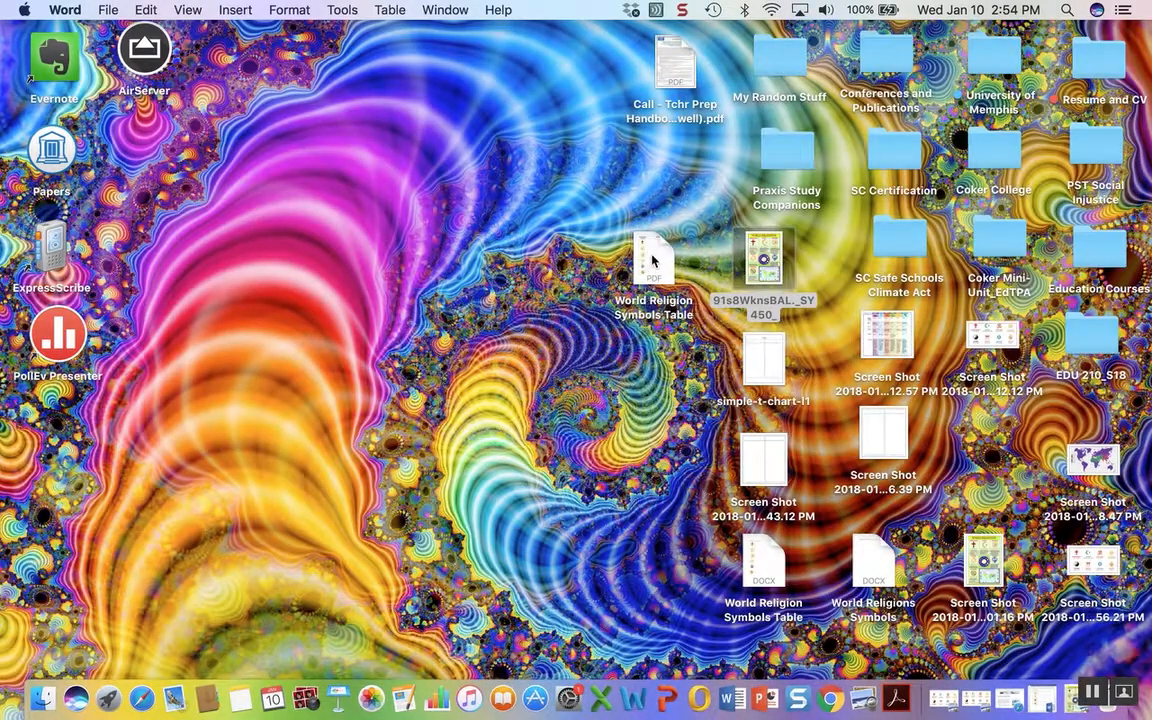
left_click(652, 260)
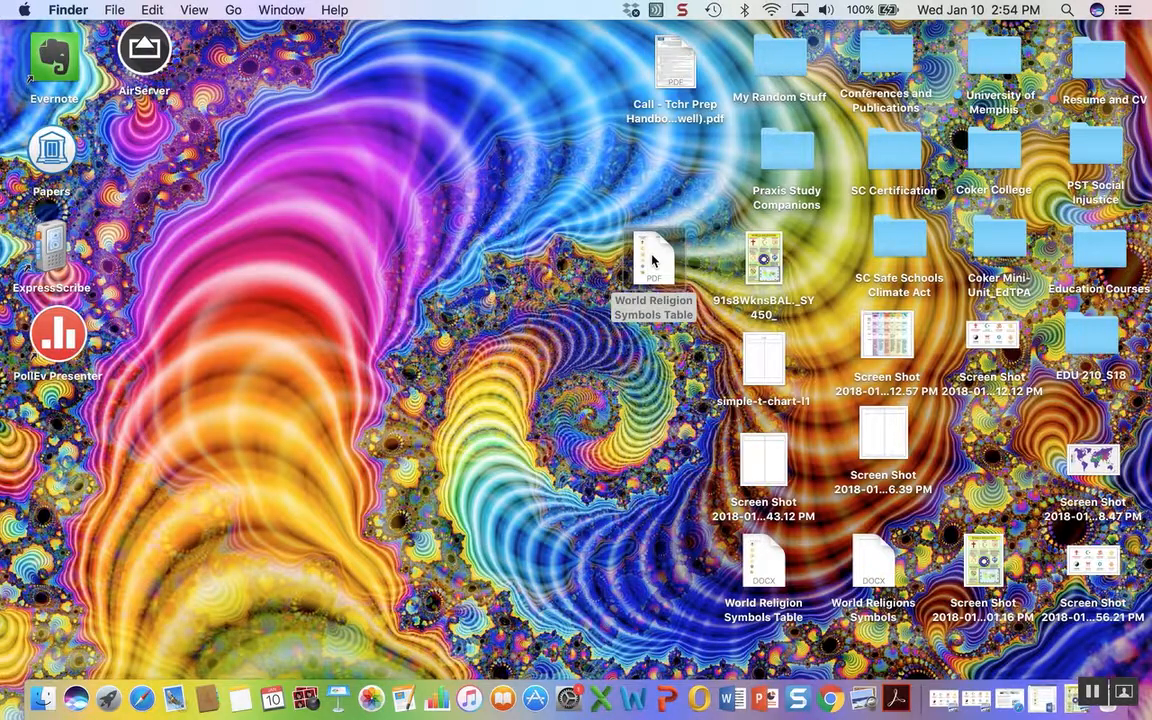
double_click(652, 260)
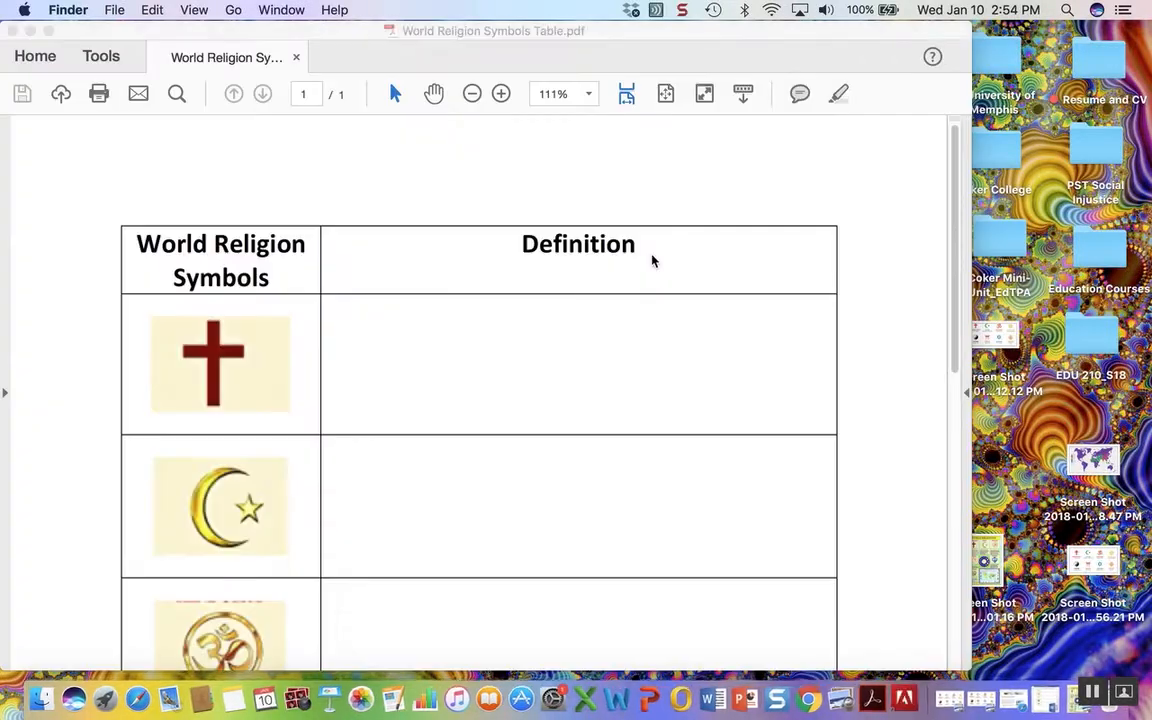
left_click(48, 31)
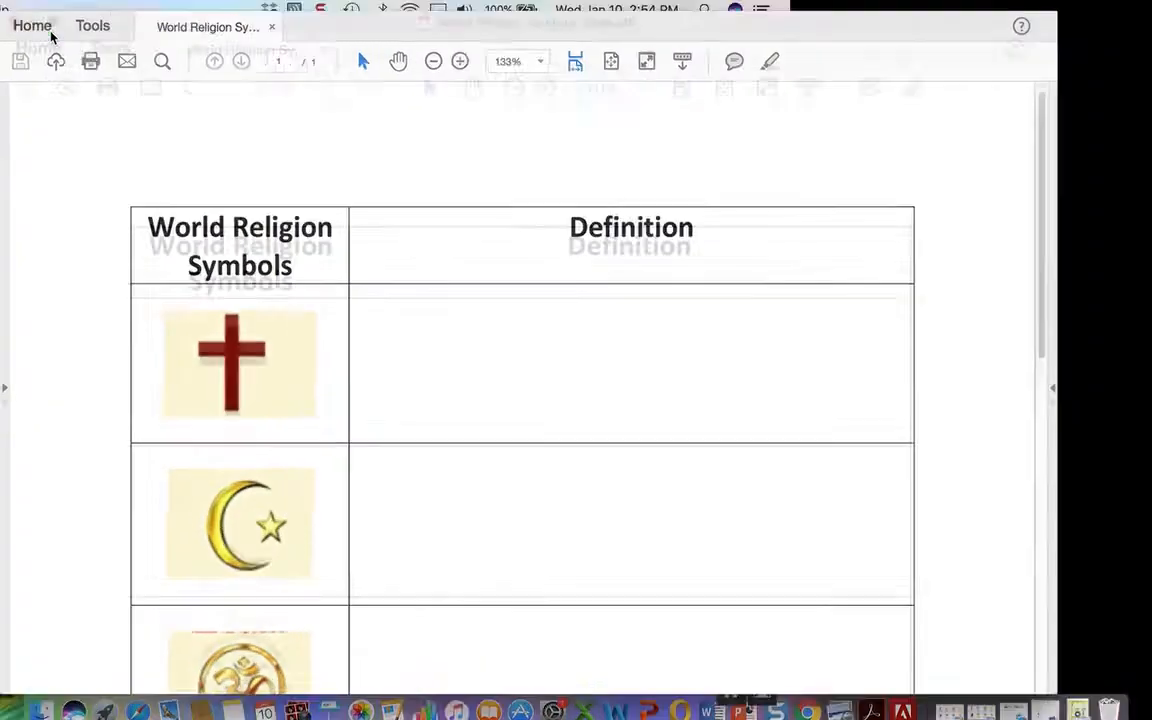
left_click(472, 53)
left_click(472, 53)
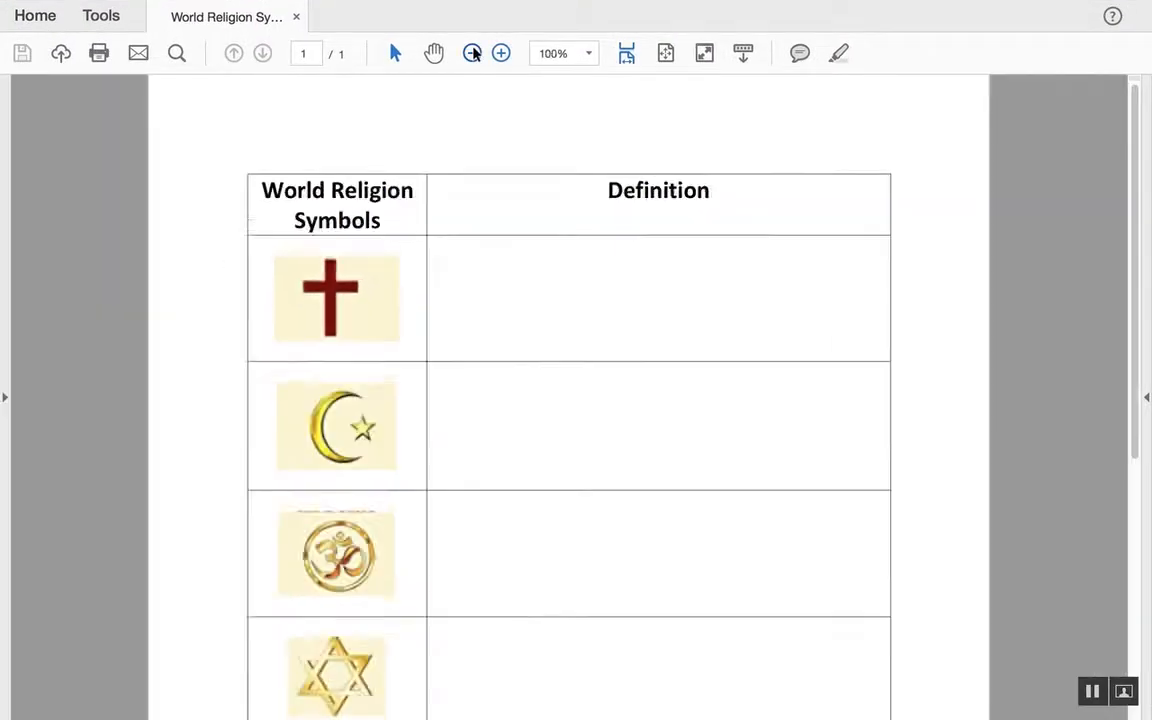
left_click(472, 53)
left_click(472, 53)
left_click(472, 53)
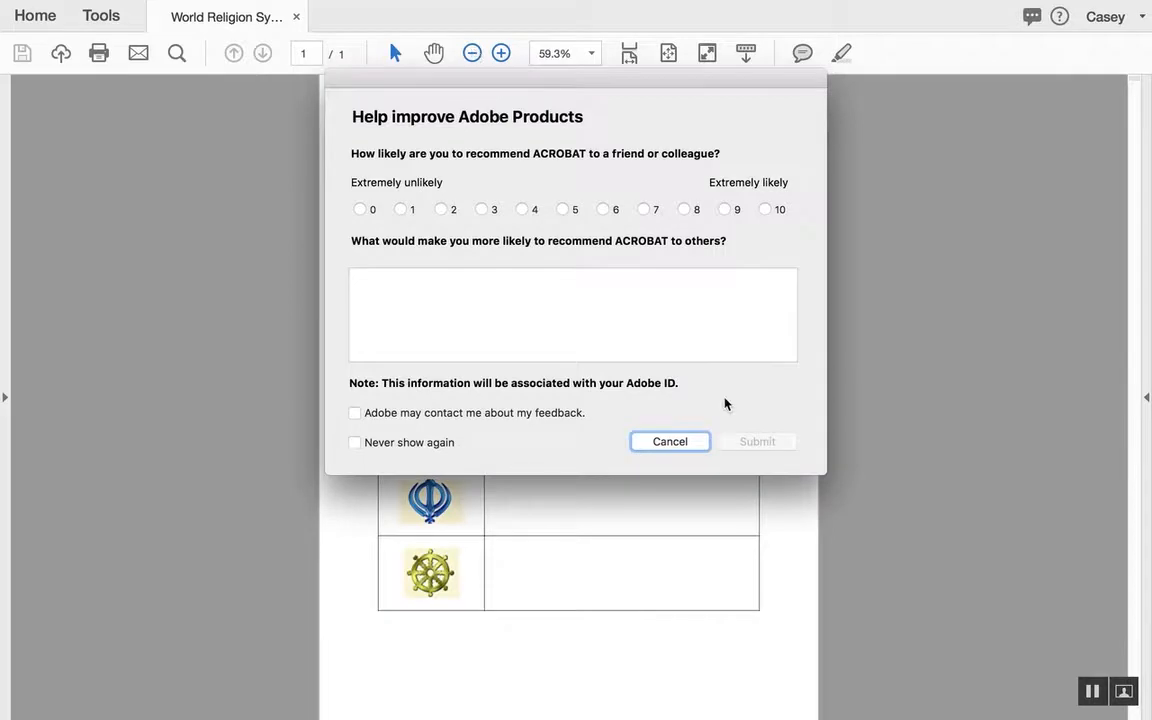
left_click(672, 442)
mouse_move(324, 27)
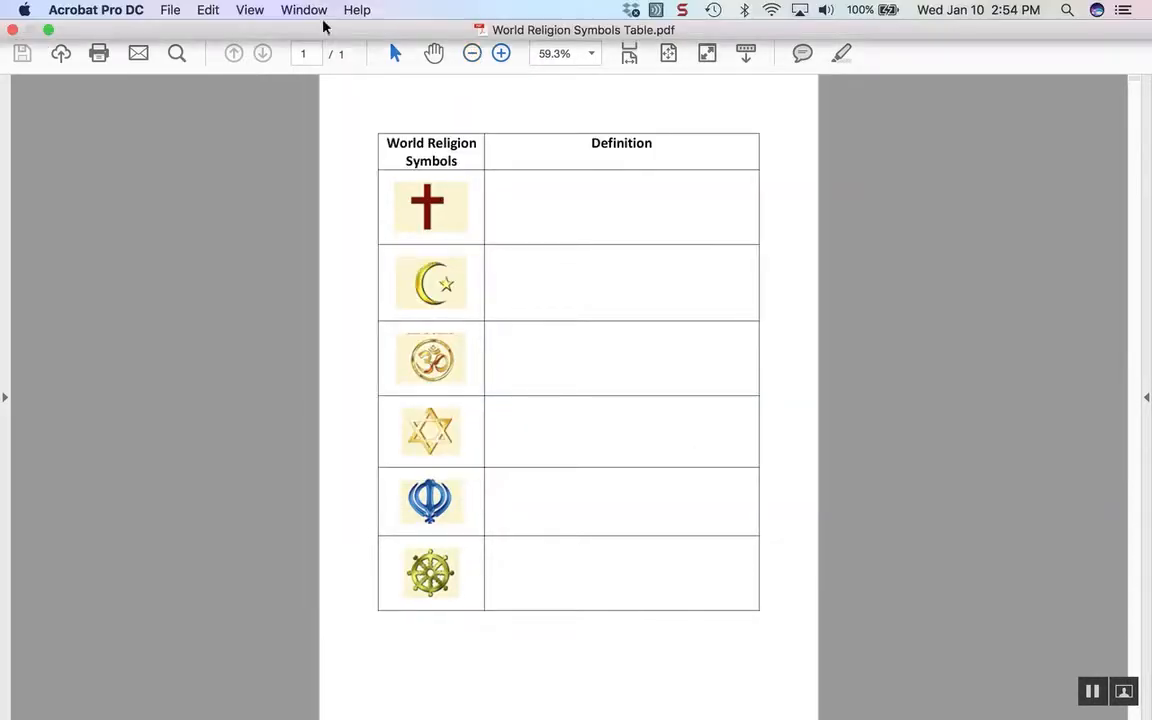
left_click(216, 10)
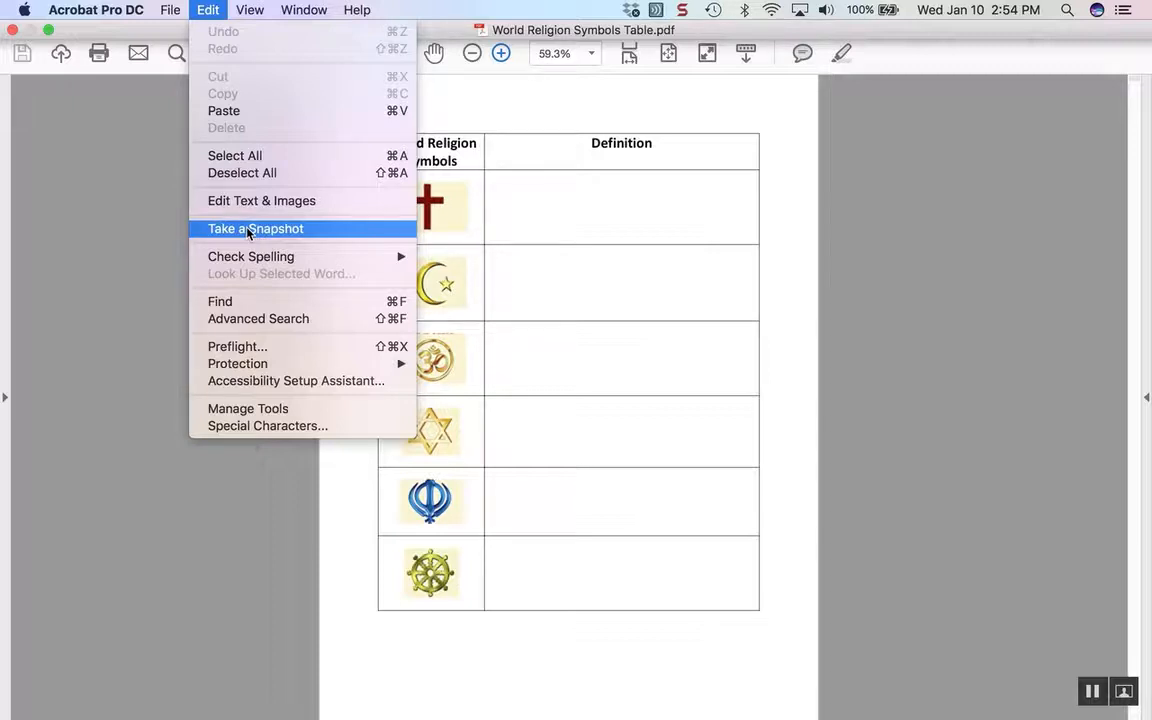
mouse_move(249, 12)
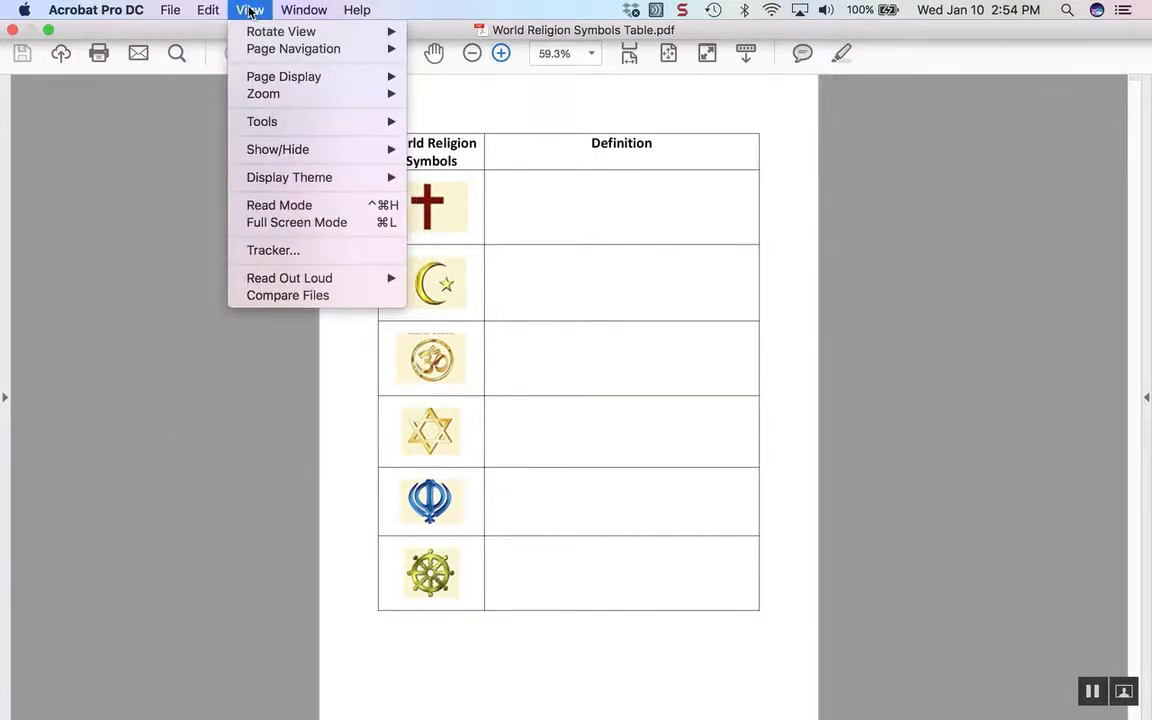
mouse_move(274, 120)
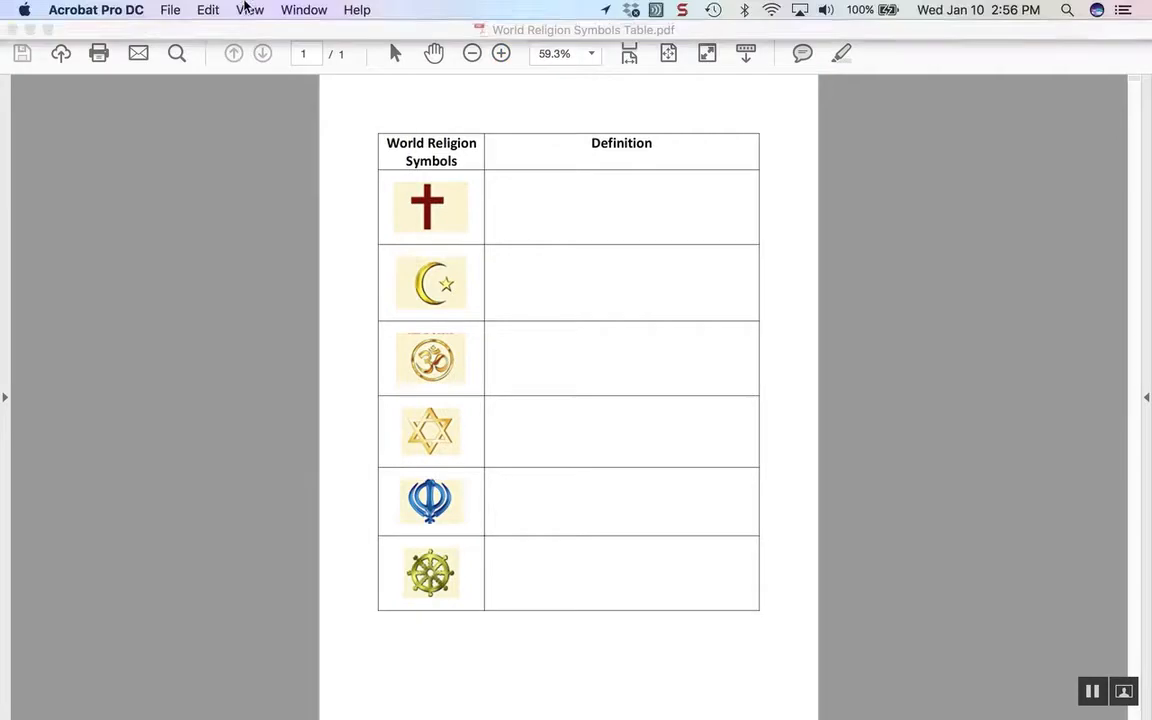
left_click(249, 10)
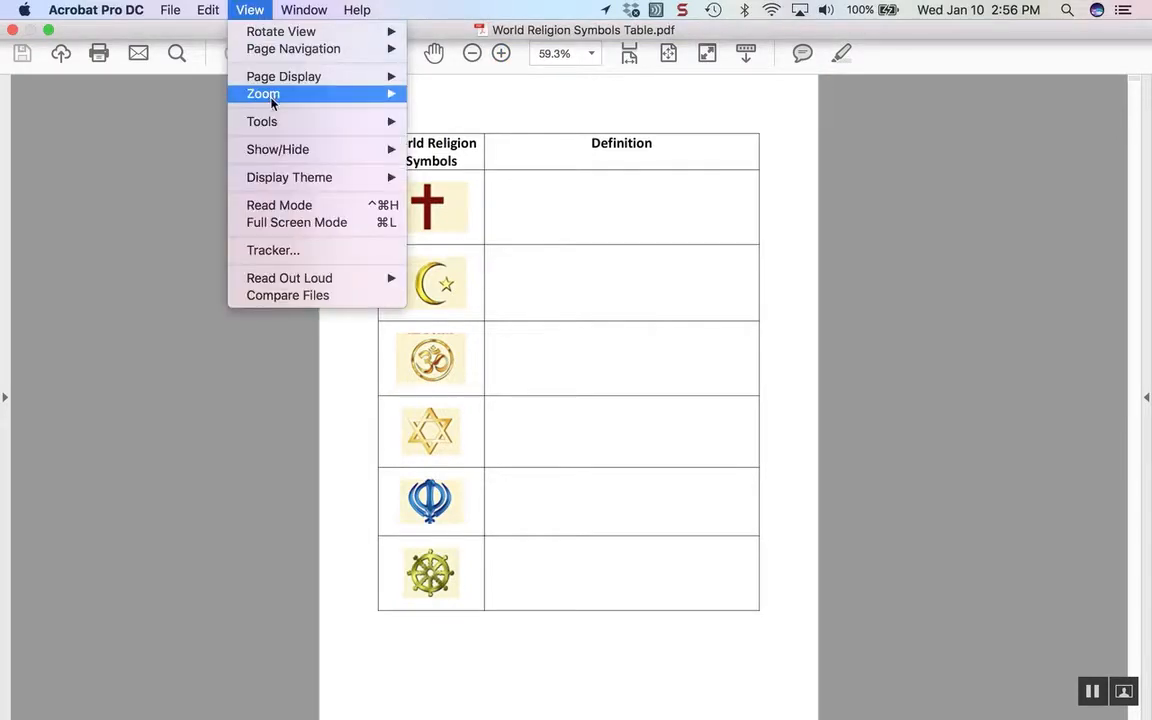
mouse_move(350, 123)
mouse_move(482, 145)
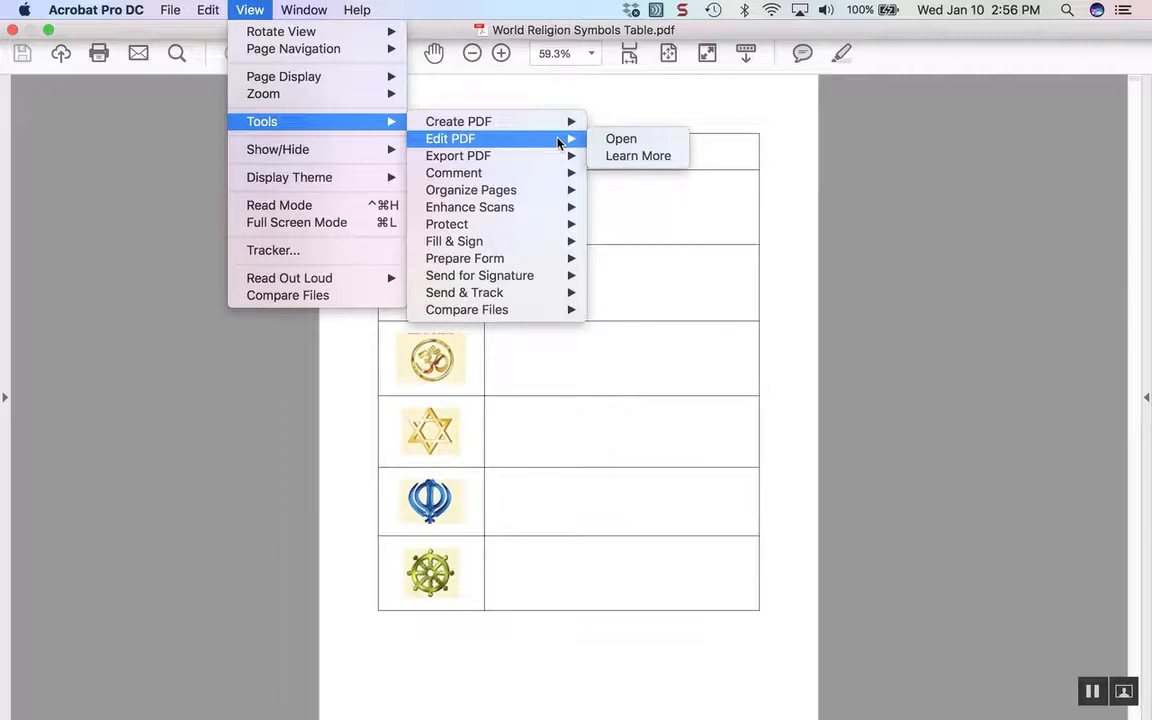
left_click(316, 429)
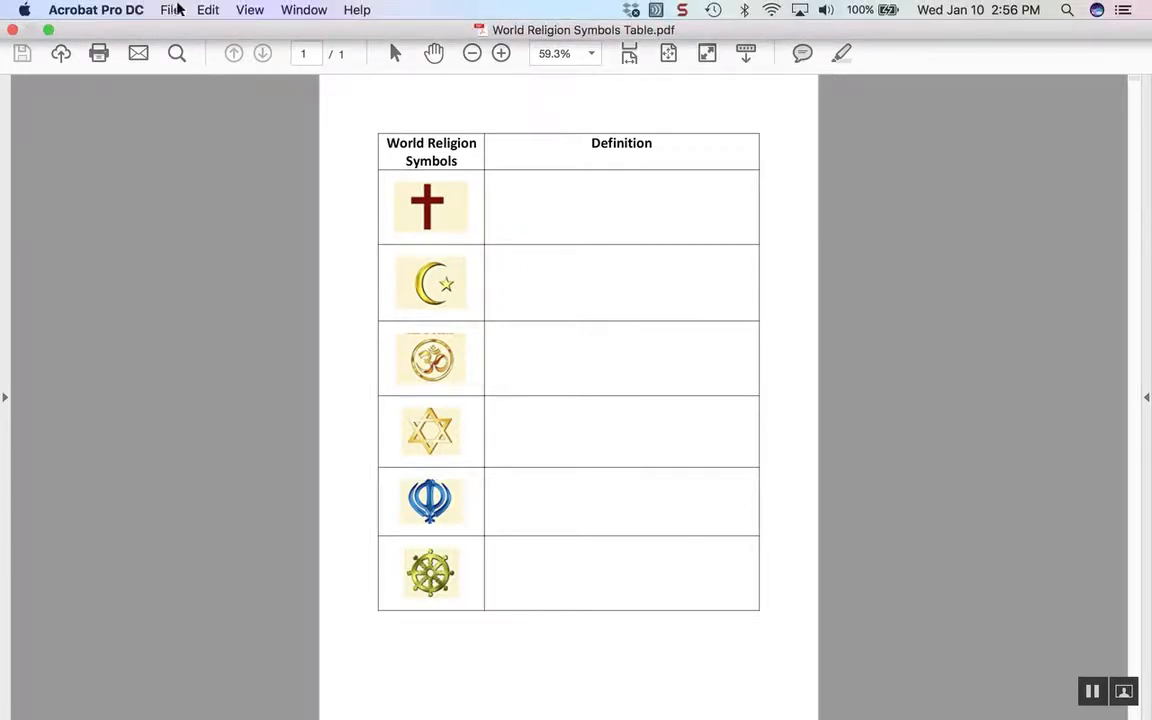
Step: Try to export the World Religion Symbols Table PDF as a JPEG image, and dismiss the subscription offer
left_click(176, 8)
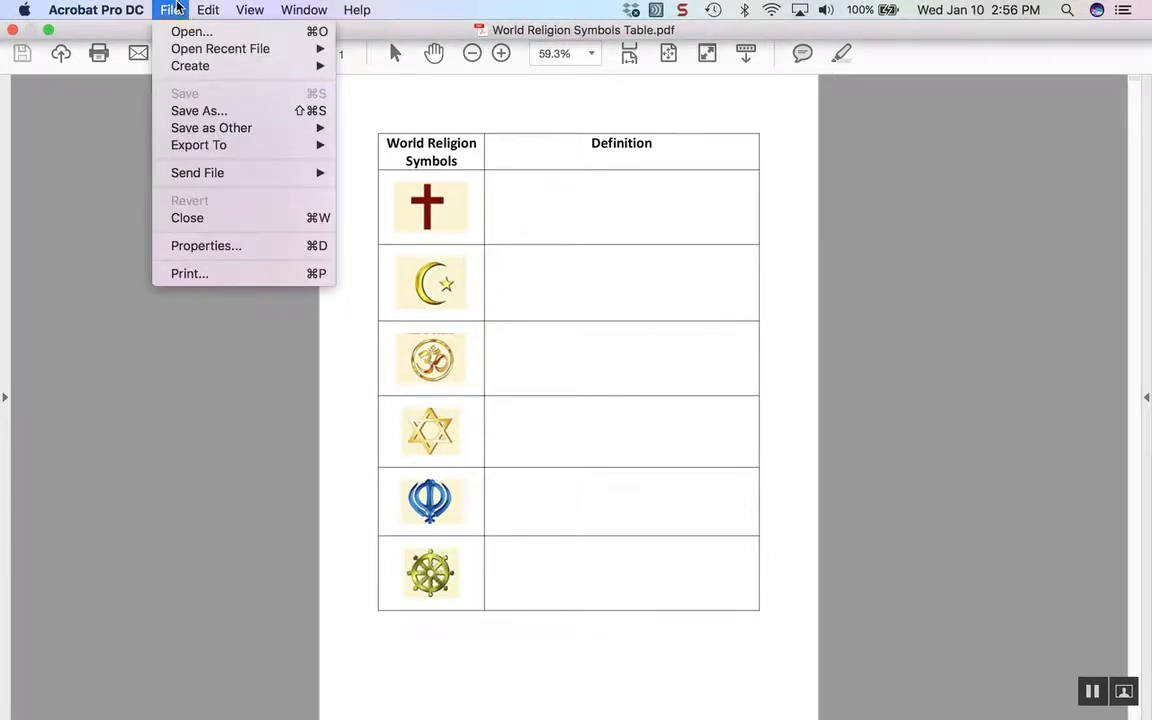
mouse_move(223, 148)
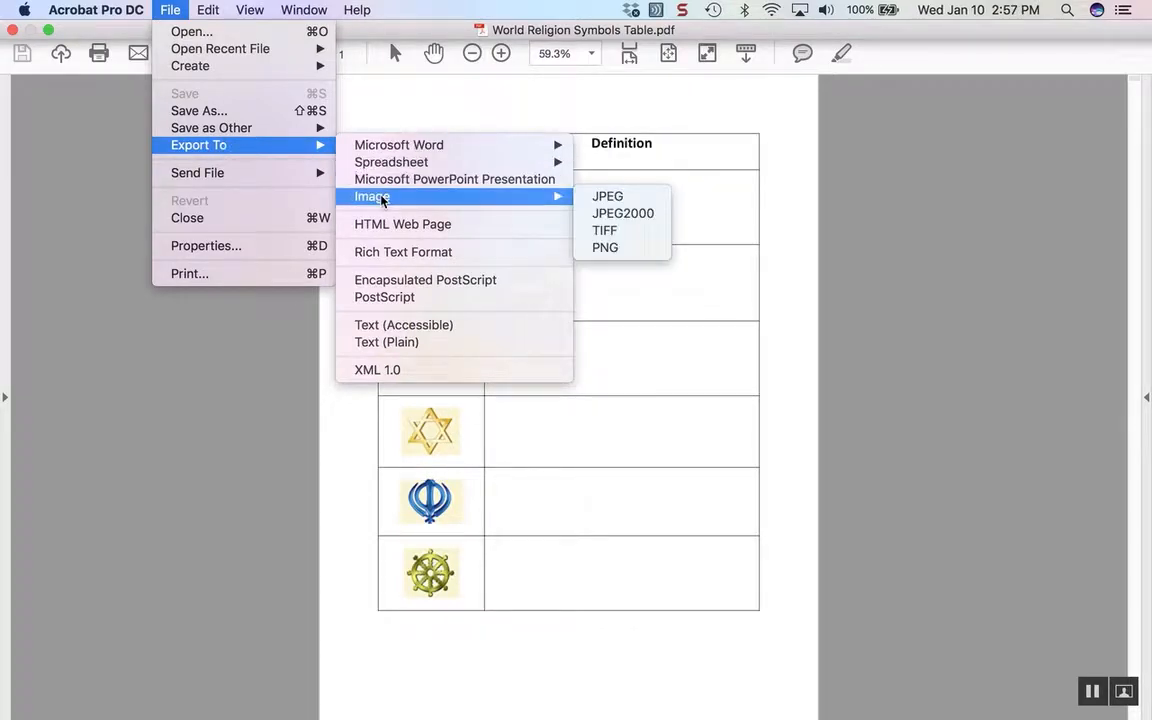
mouse_move(529, 206)
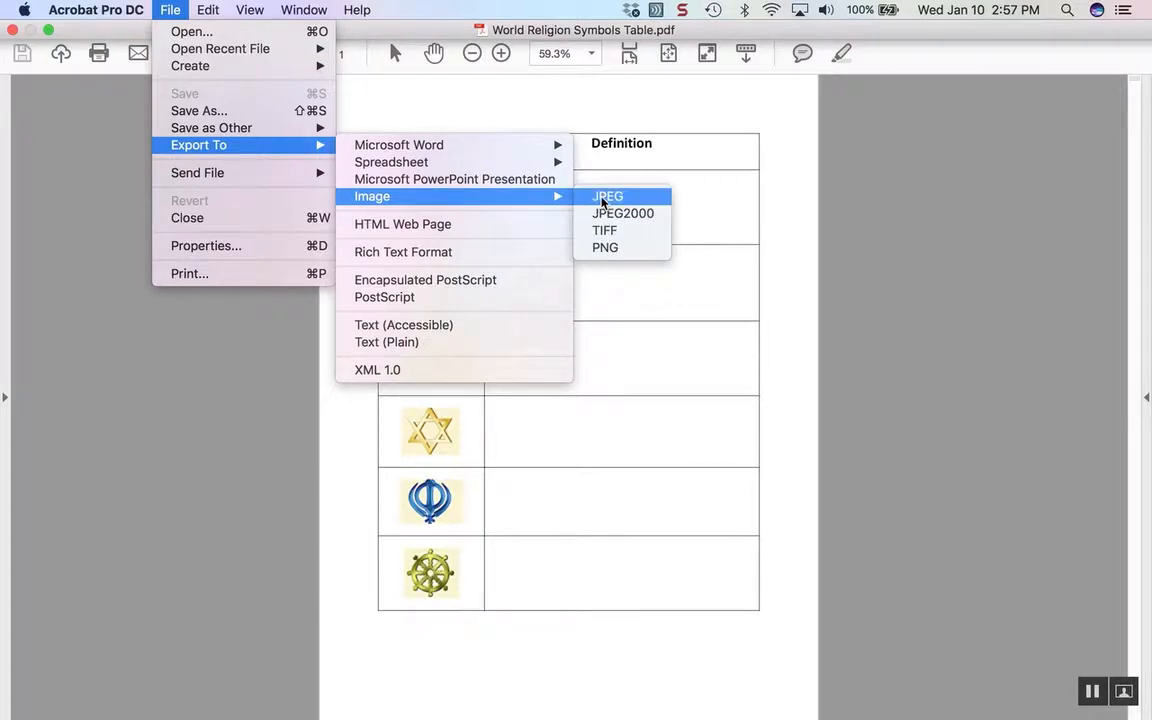
left_click(604, 197)
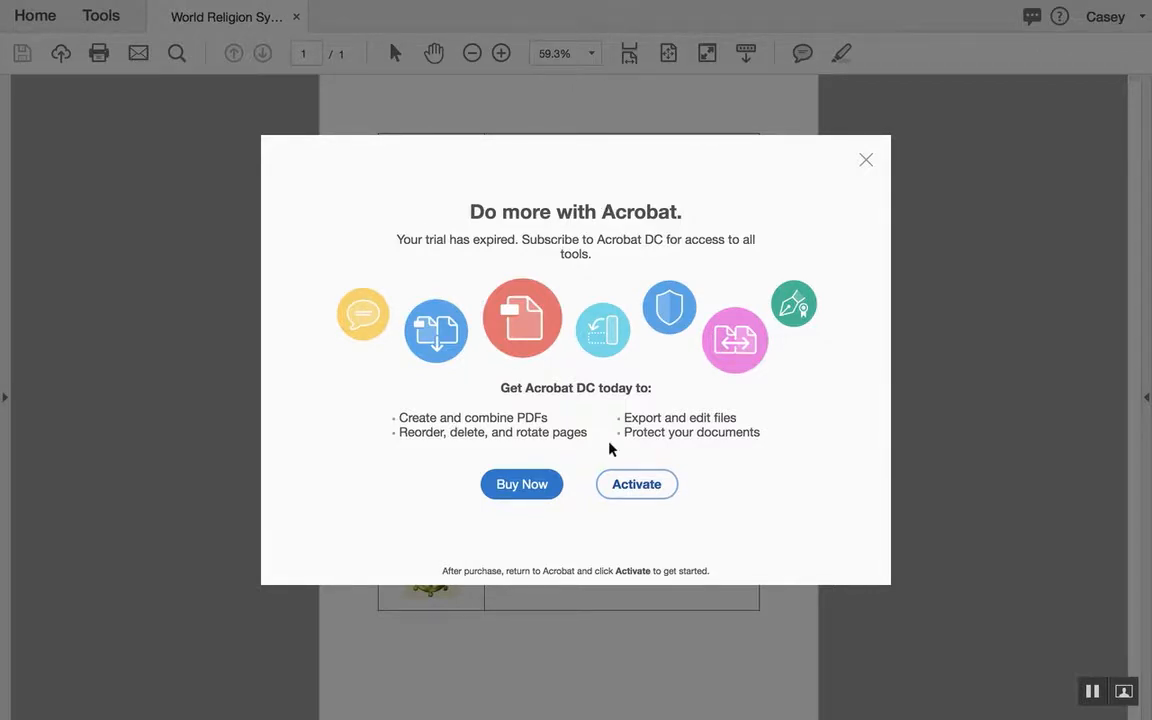
left_click(866, 162)
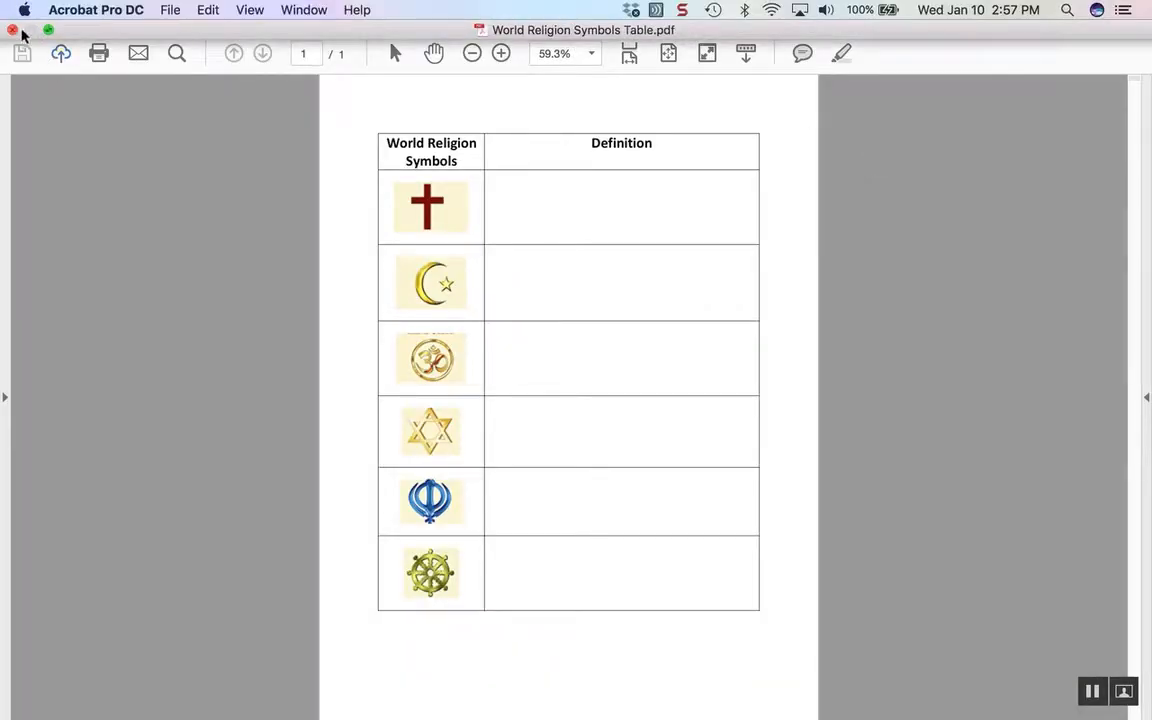
Step: Close the Acrobat windows and open the World Religion Symbols Table PDF from the Desktop in Preview, full screen
left_click(12, 30)
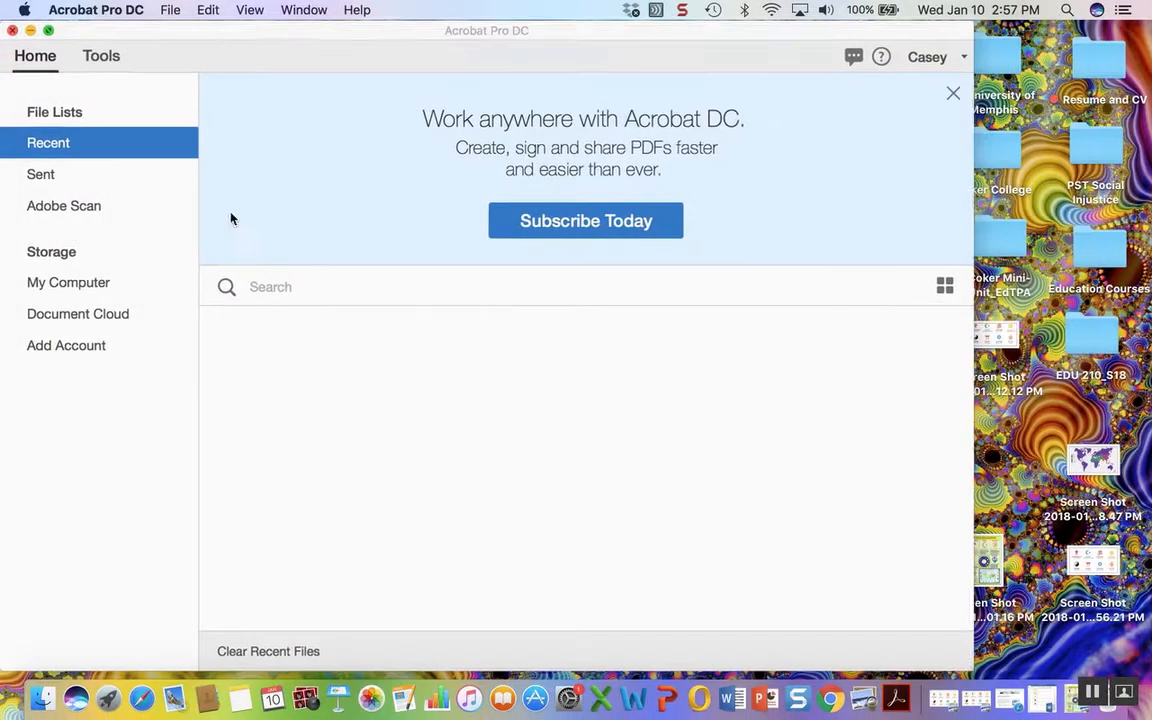
left_click(14, 34)
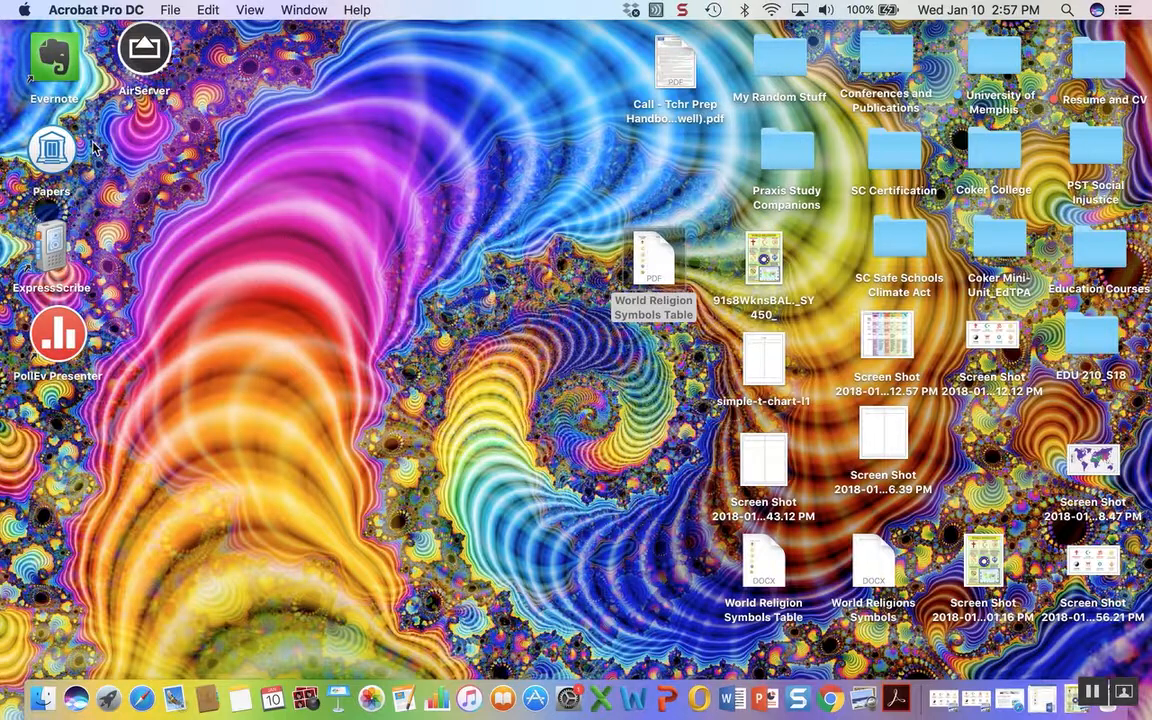
right_click(651, 250)
right_click(655, 253)
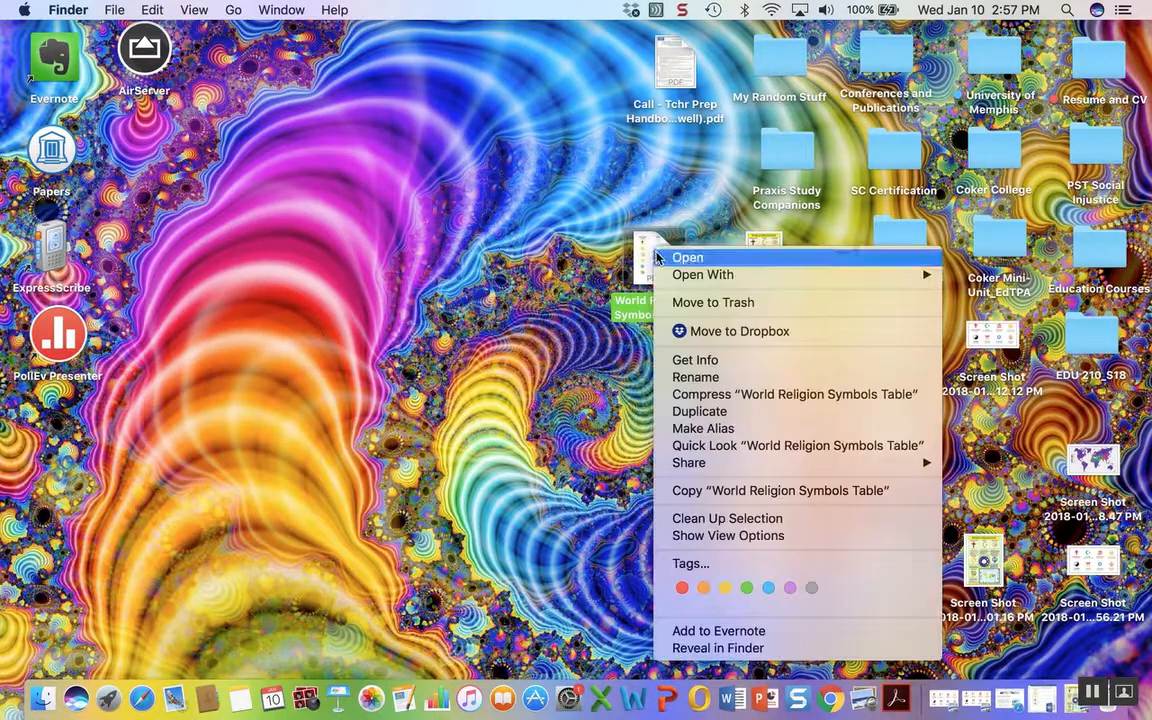
mouse_move(679, 278)
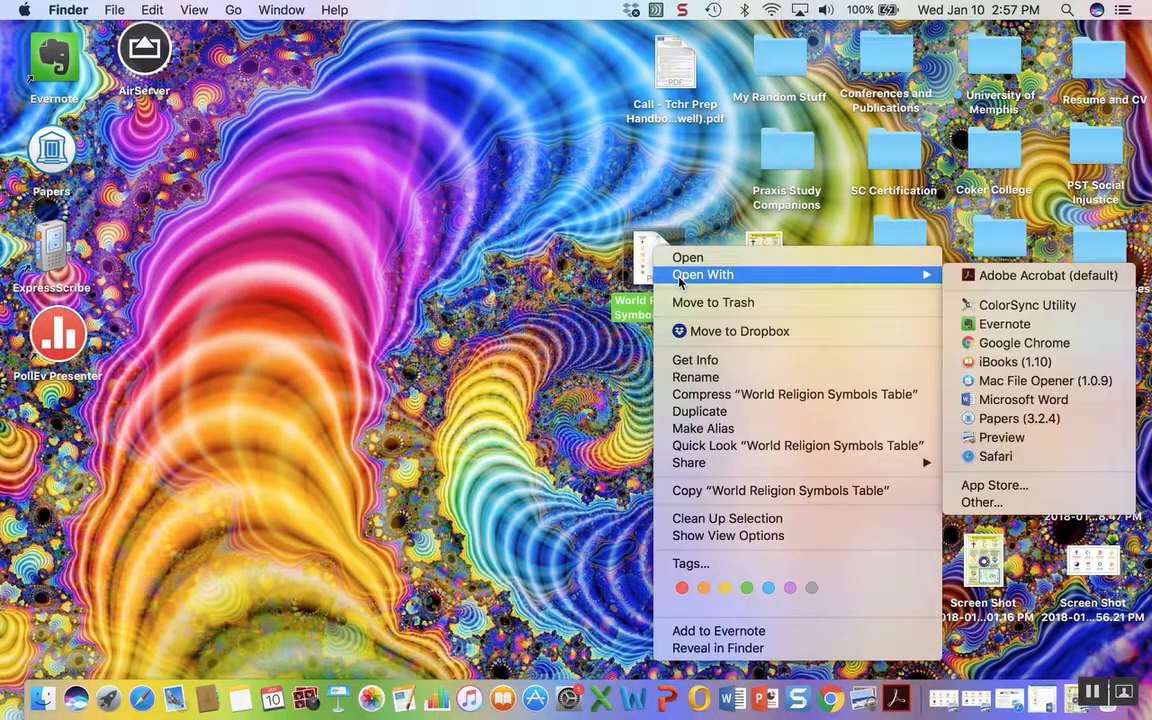
left_click(1003, 444)
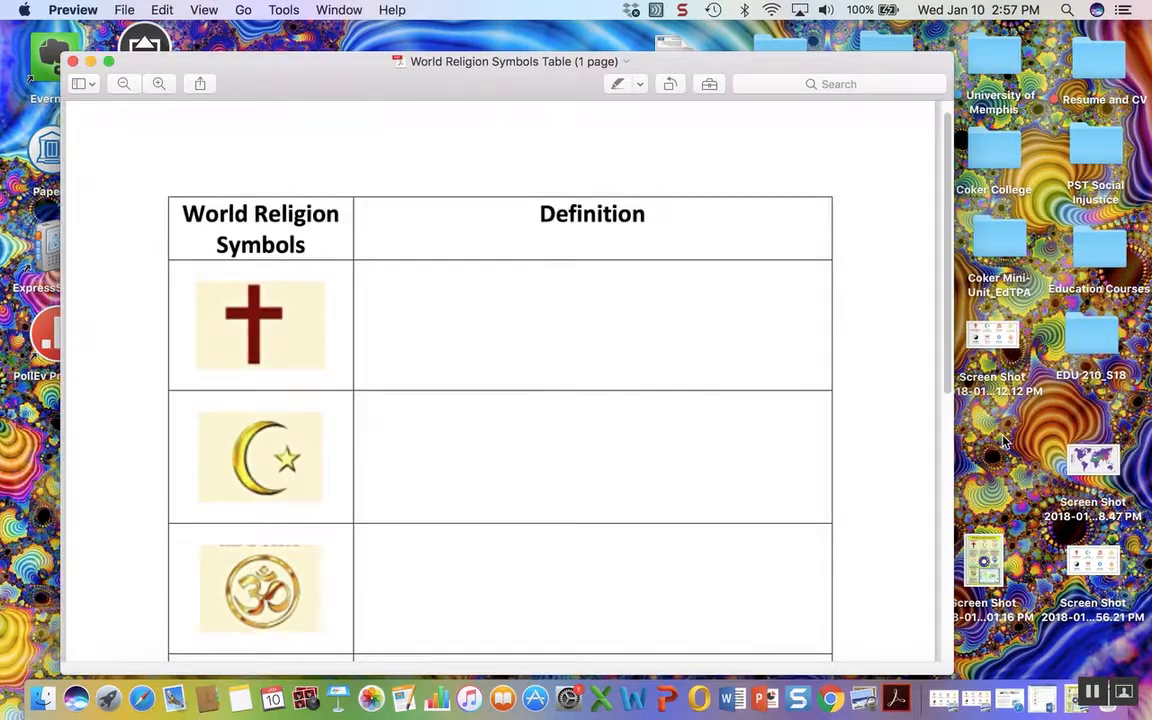
left_click(108, 61)
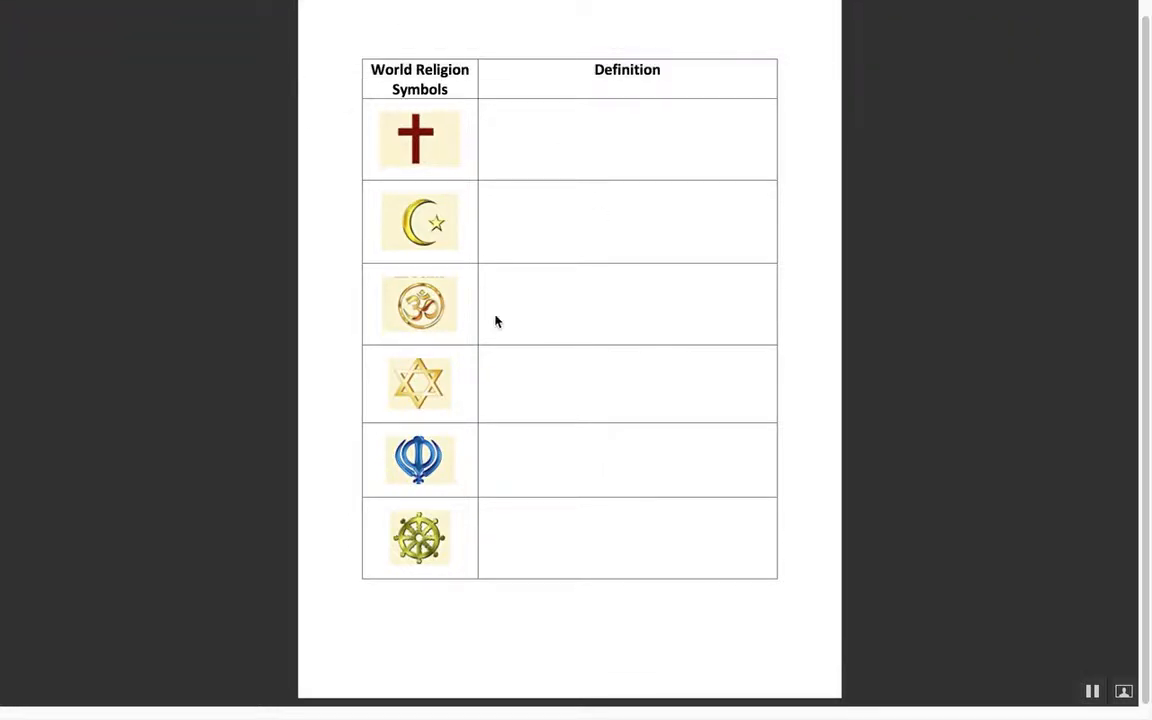
Step: Export World Religion Symbols Table to the Desktop as a JPEG at 150 pixels/inch
left_click(128, 9)
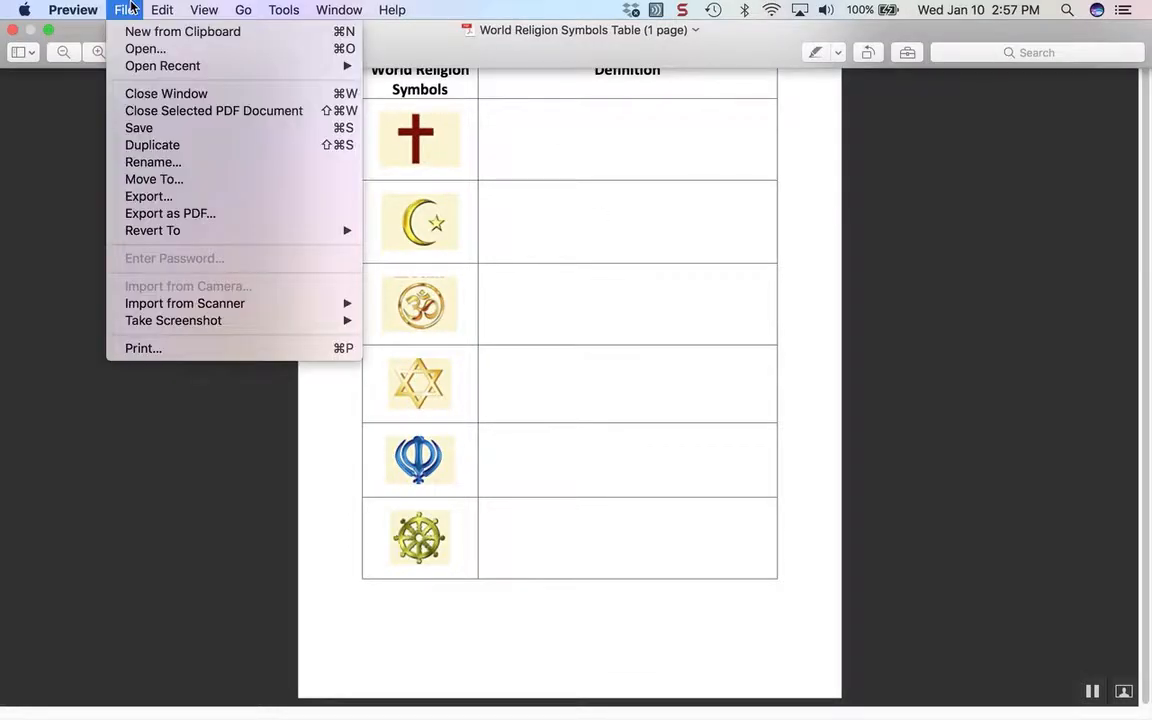
left_click(171, 198)
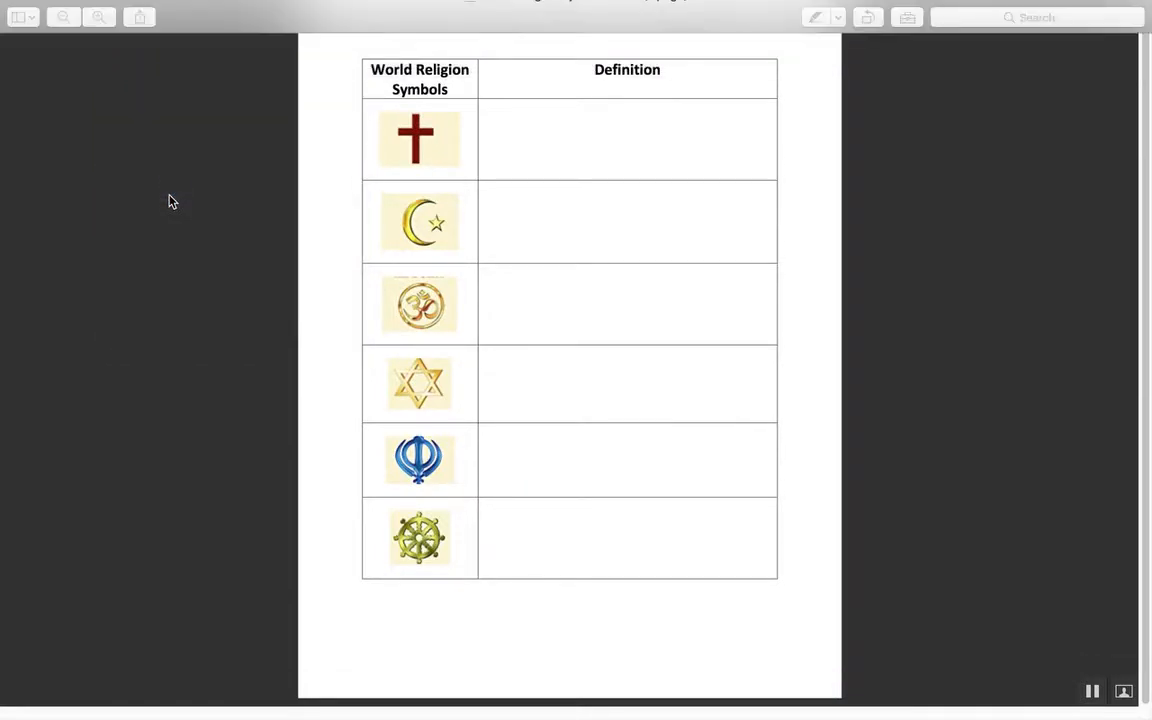
left_click(605, 170)
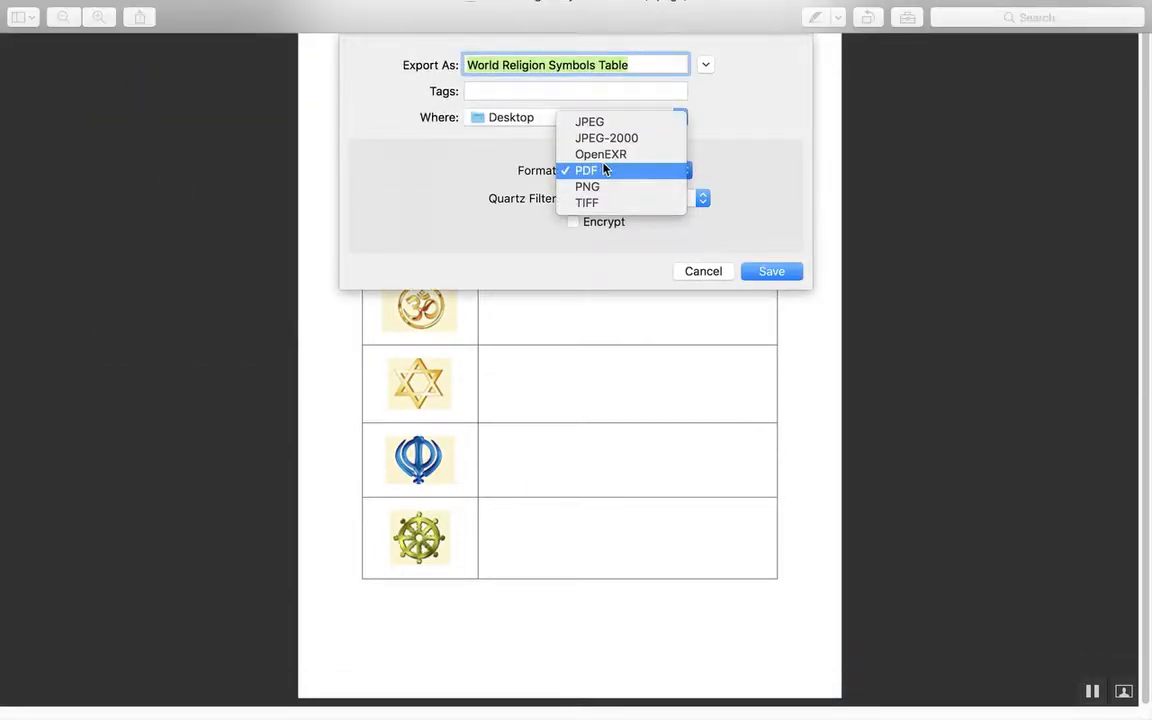
left_click(605, 121)
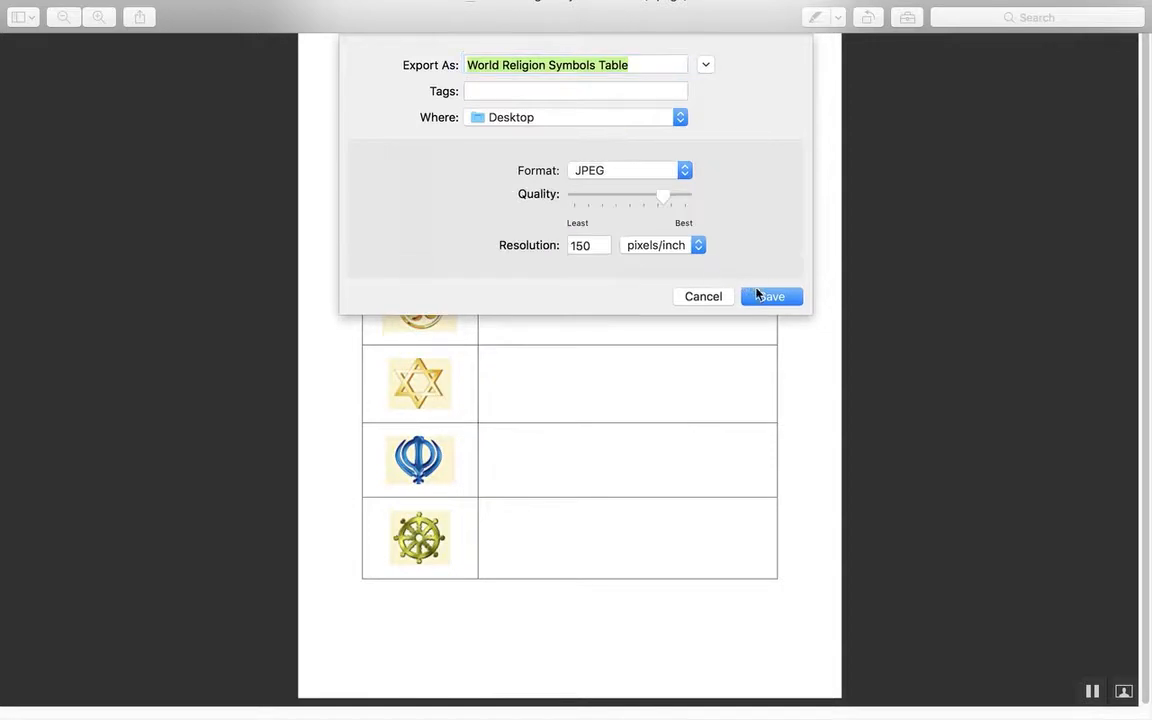
left_click(768, 297)
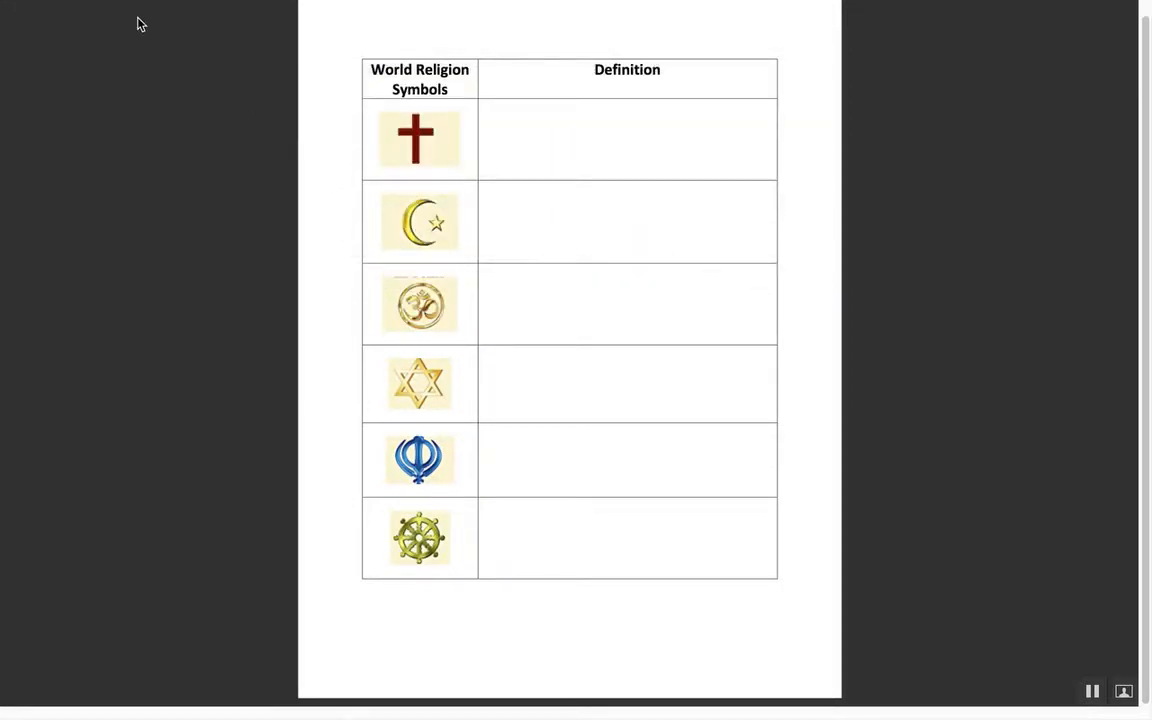
Step: Exit full screen, close the PDF, and open the World Religions Symbols document from the Desktop in Word
mouse_move(72, 4)
left_click(49, 30)
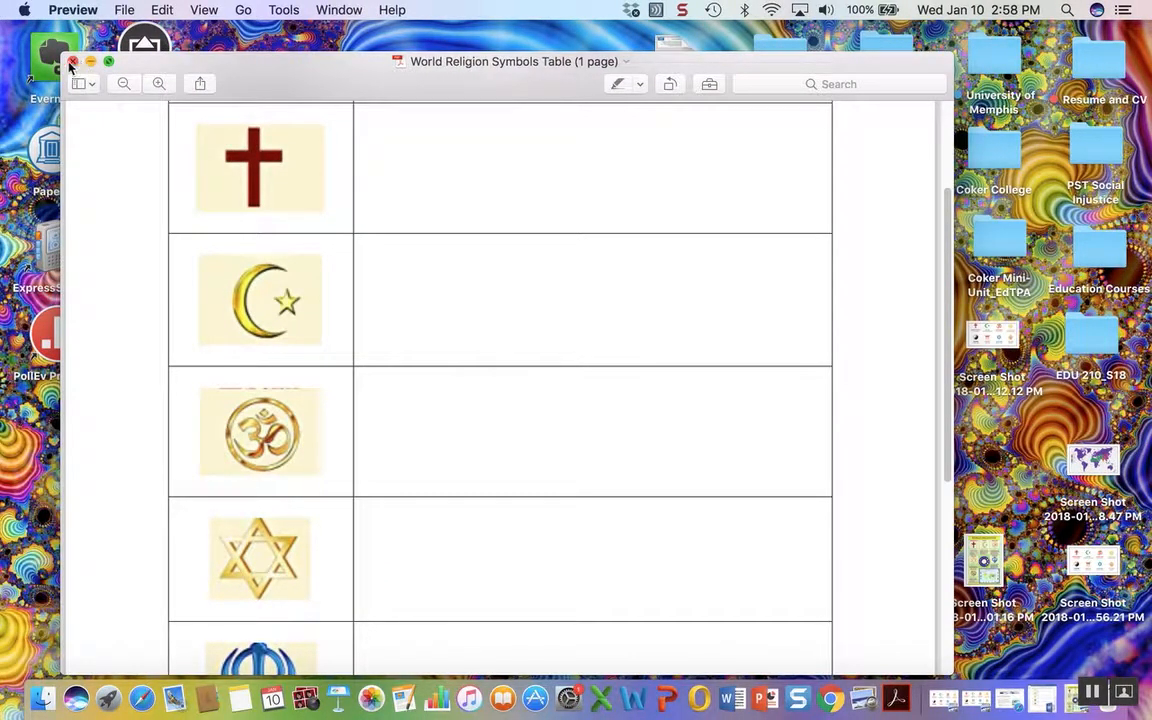
left_click(72, 61)
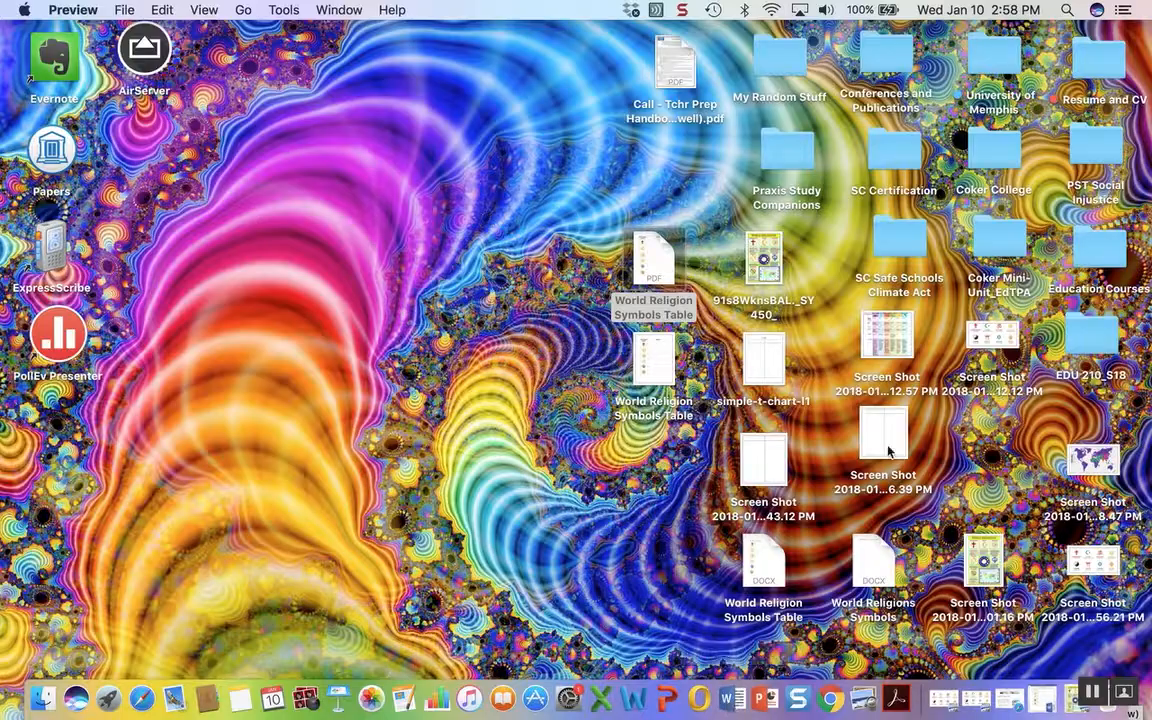
left_click(875, 558)
double_click(875, 558)
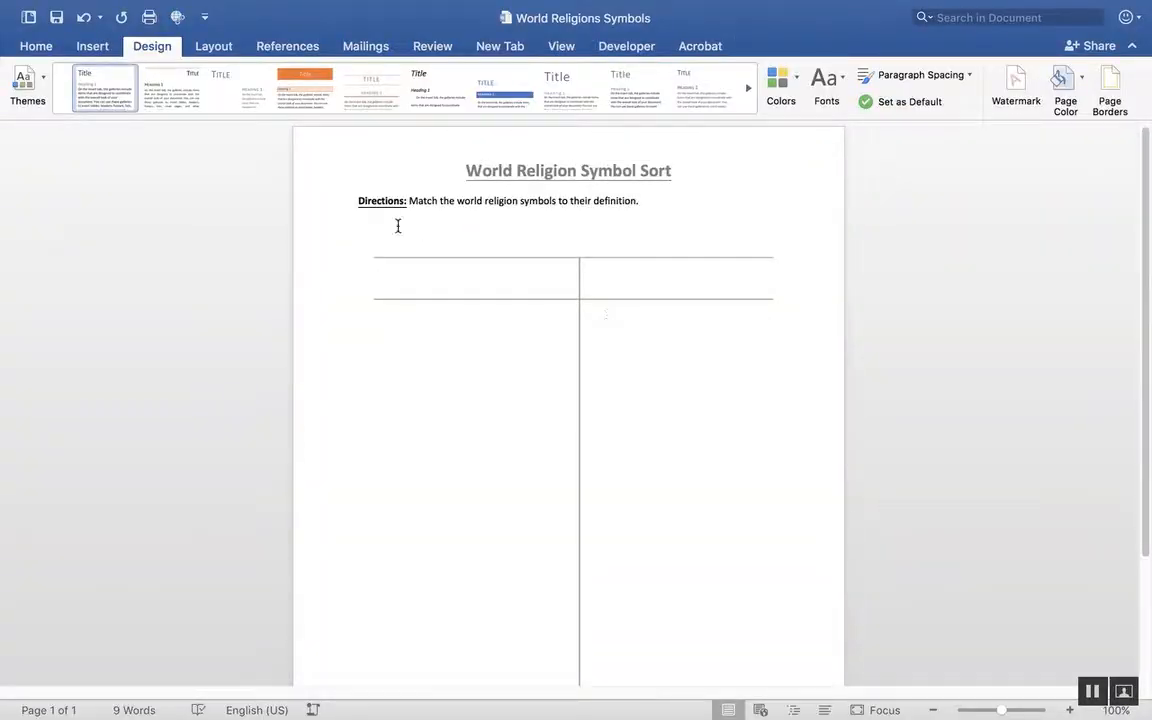
Step: Choose the World Religion Symbols Table JPEG from the Desktop as the document's picture watermark
left_click(160, 49)
left_click(163, 50)
left_click(1012, 82)
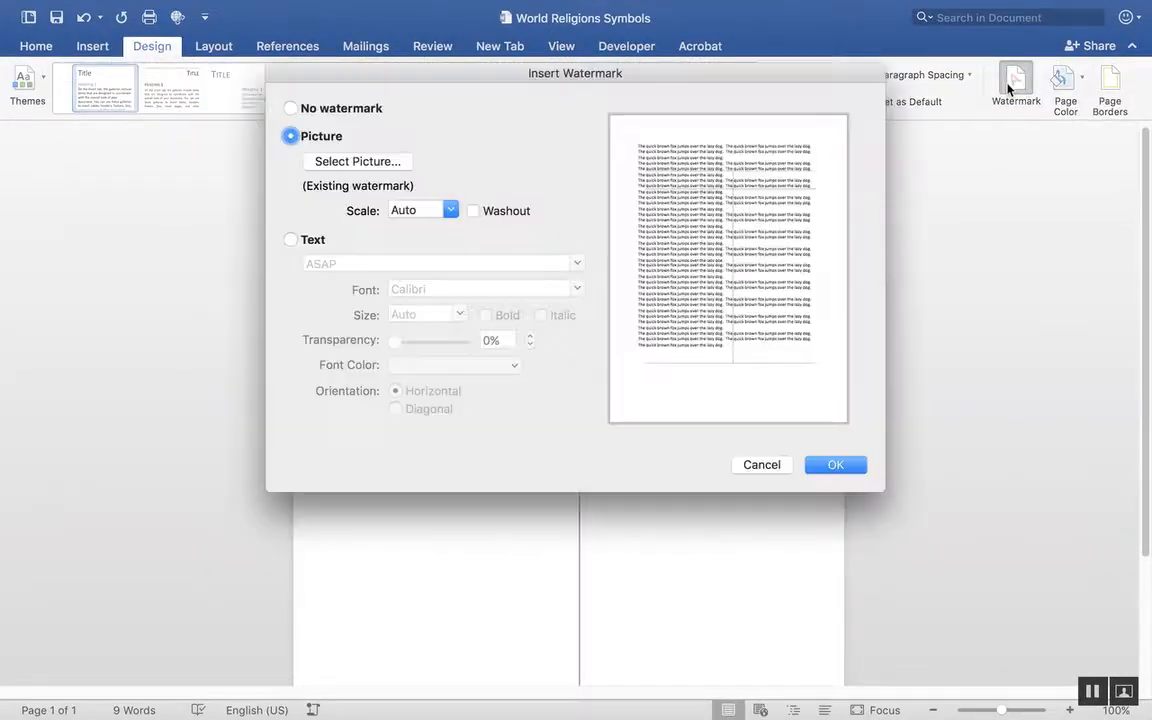
left_click(355, 163)
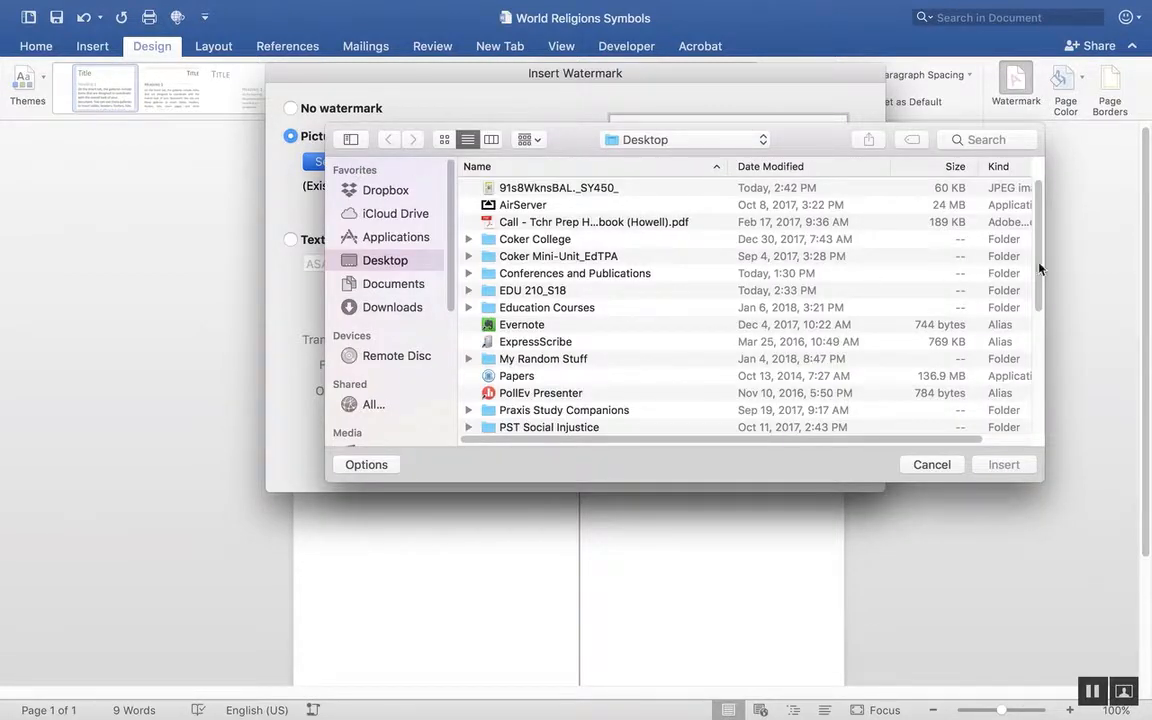
left_click_drag(1032, 231, 1032, 378)
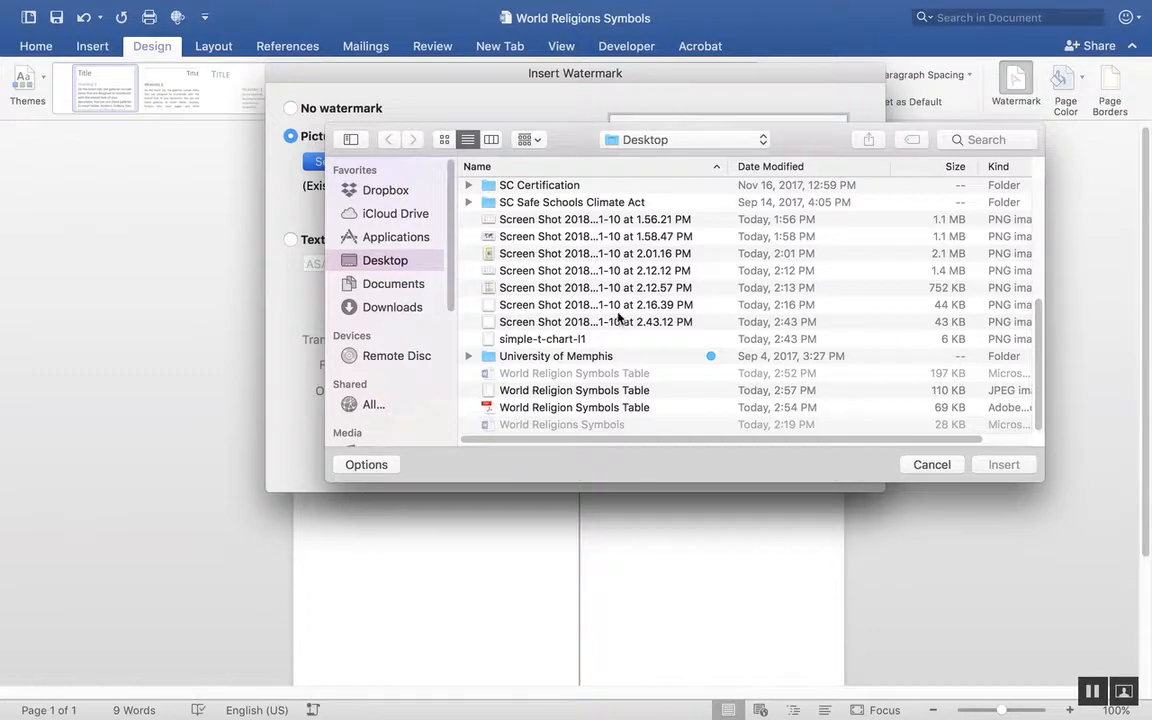
left_click(540, 391)
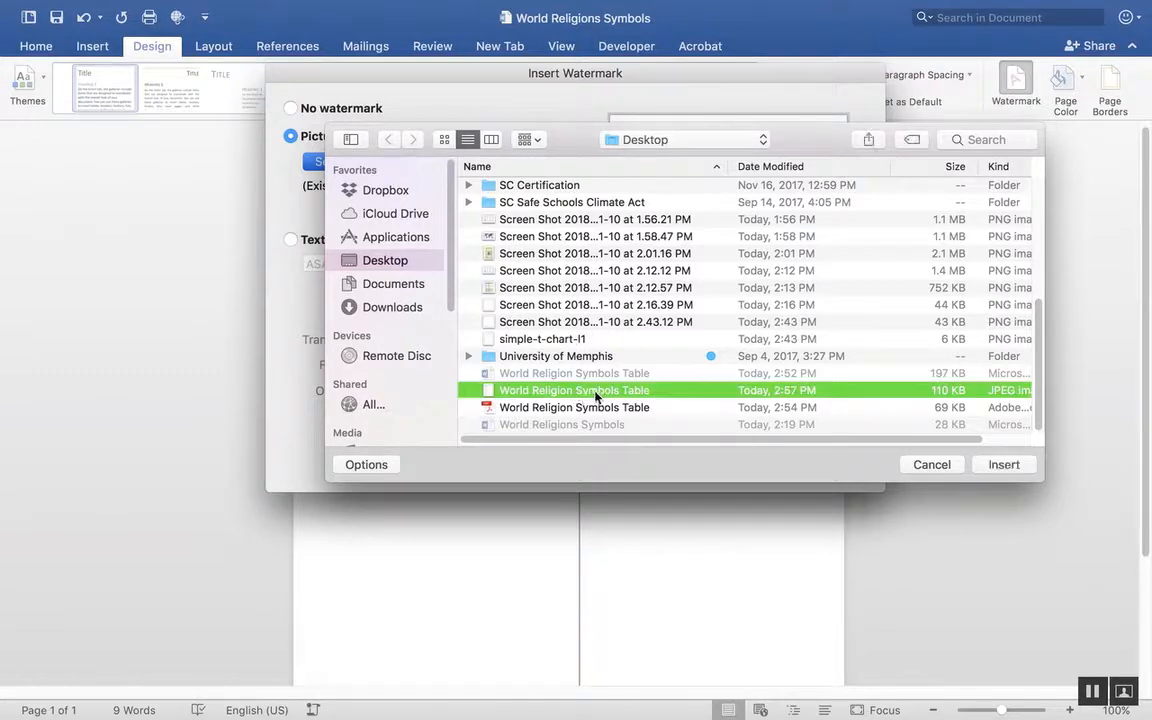
left_click(1001, 465)
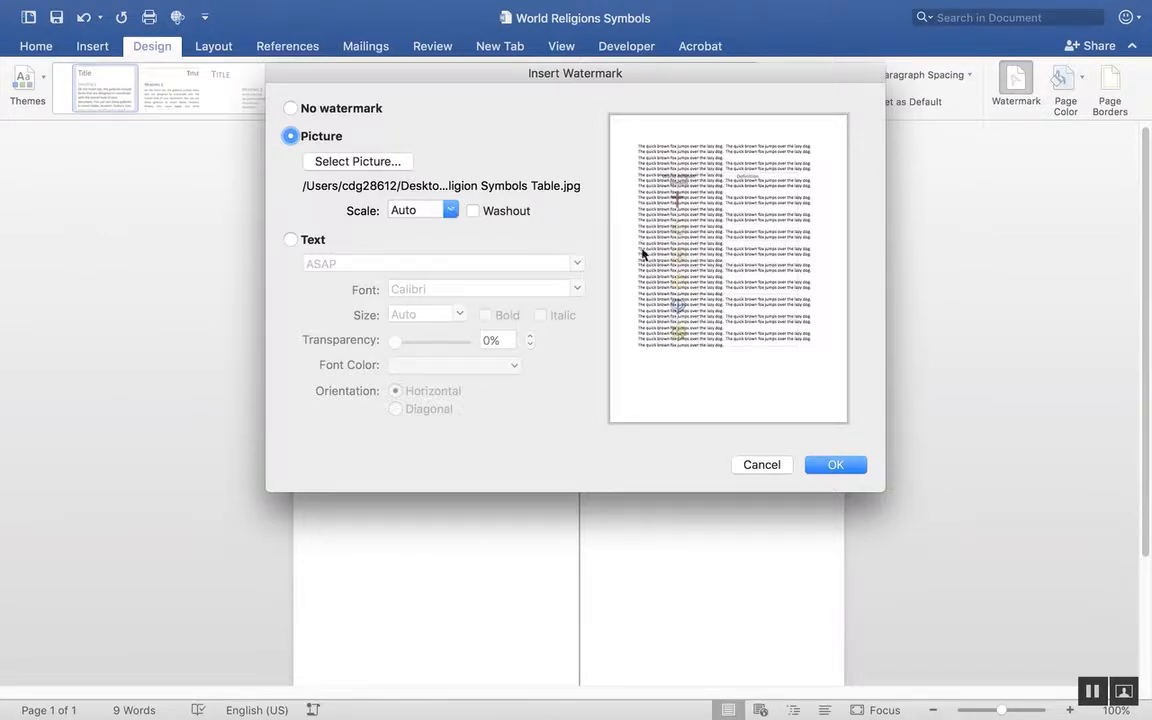
Step: Try the picture watermark at 150% and 100% scale, and set its scale to 50%
left_click(449, 210)
left_click(416, 289)
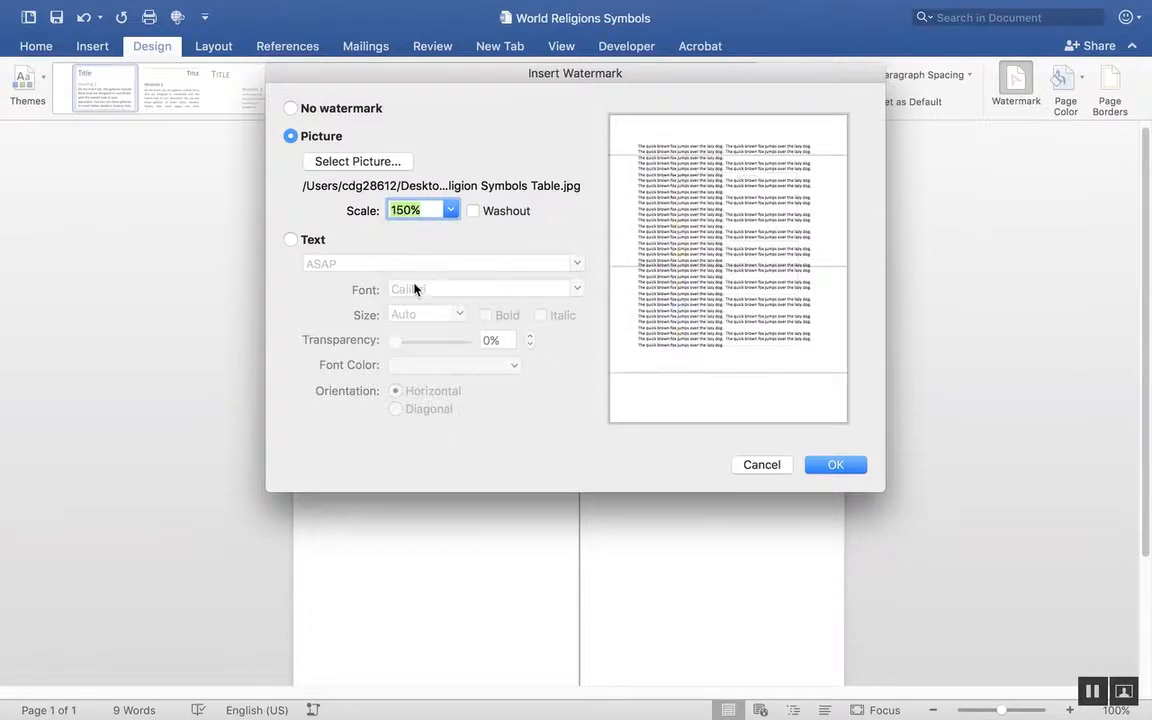
left_click(450, 210)
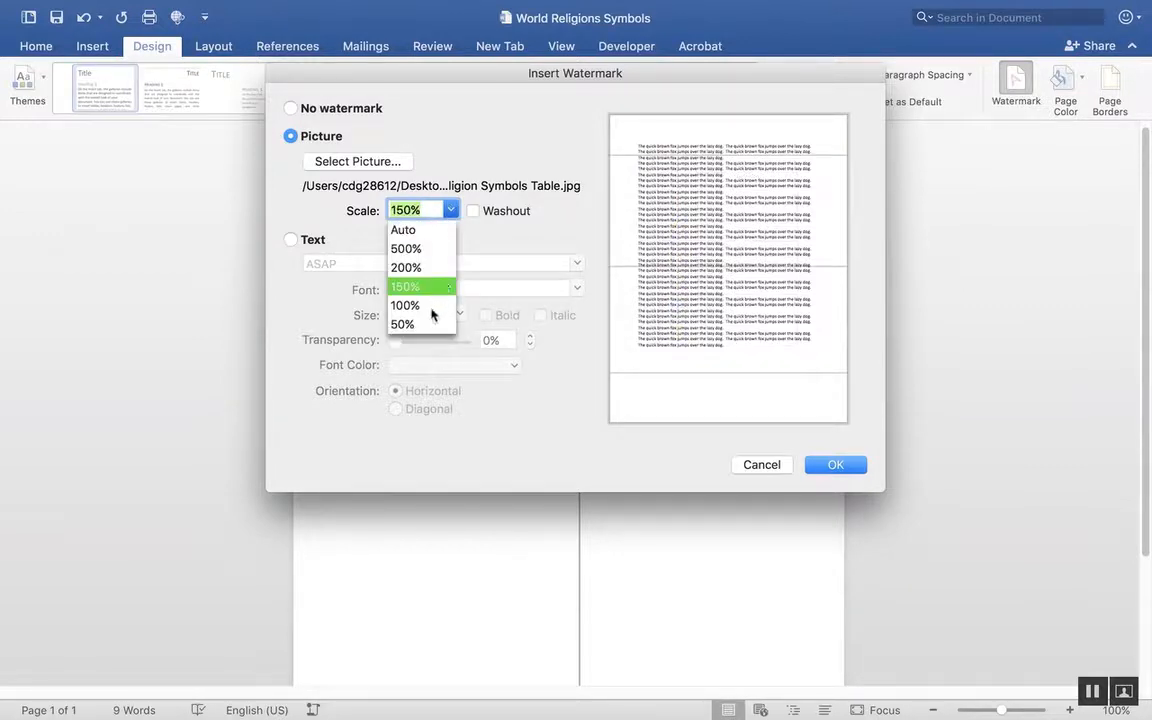
left_click(431, 306)
left_click(450, 210)
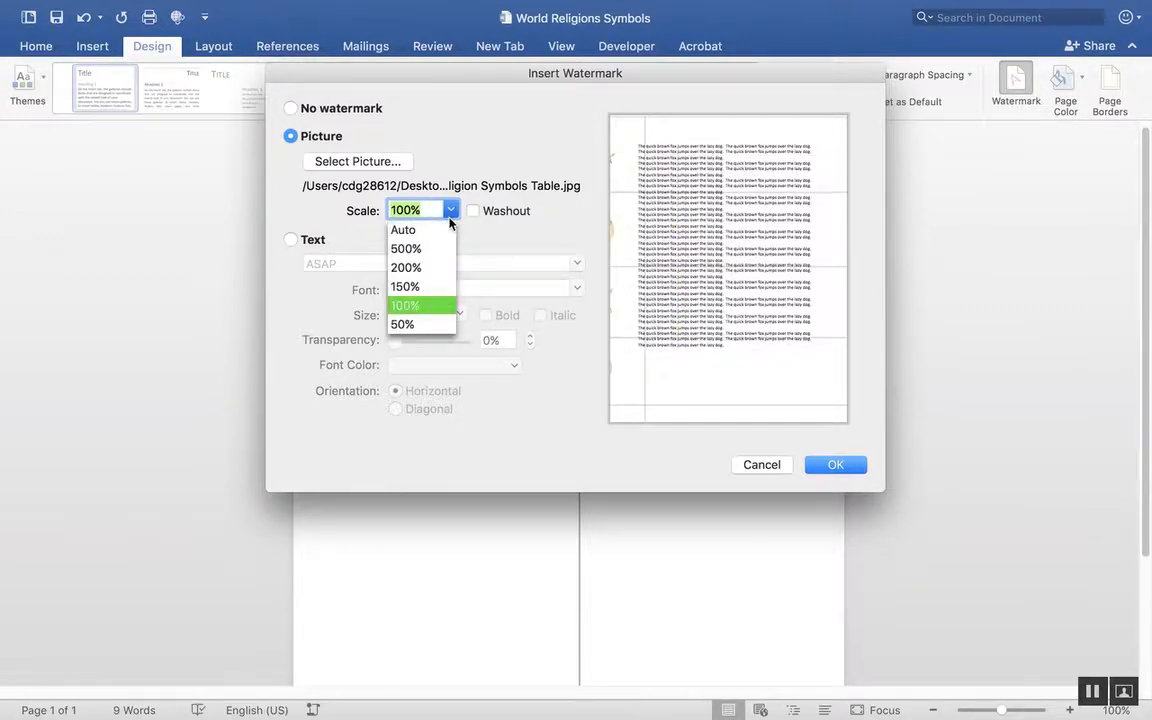
left_click(421, 325)
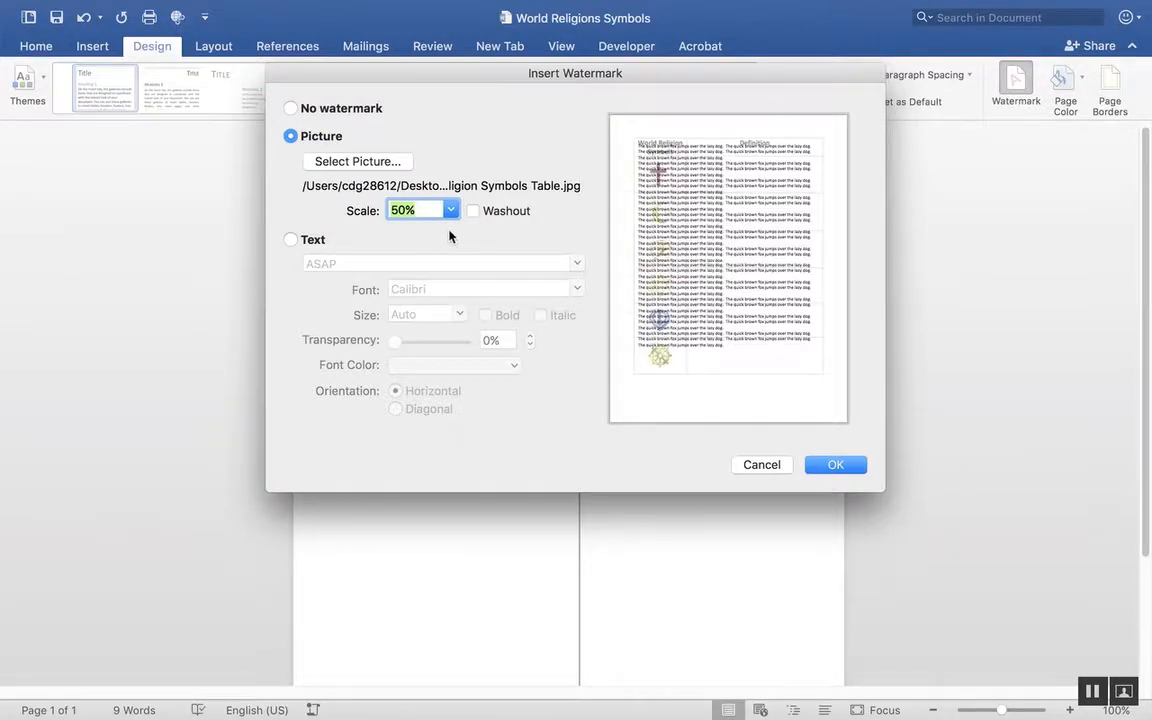
Step: Try the picture watermark at 70% scale
left_click(425, 212)
key("BackSpace")
key("BackSpace")
key("BackSpace")
key("BackSpace")
type("70")
key("Return")
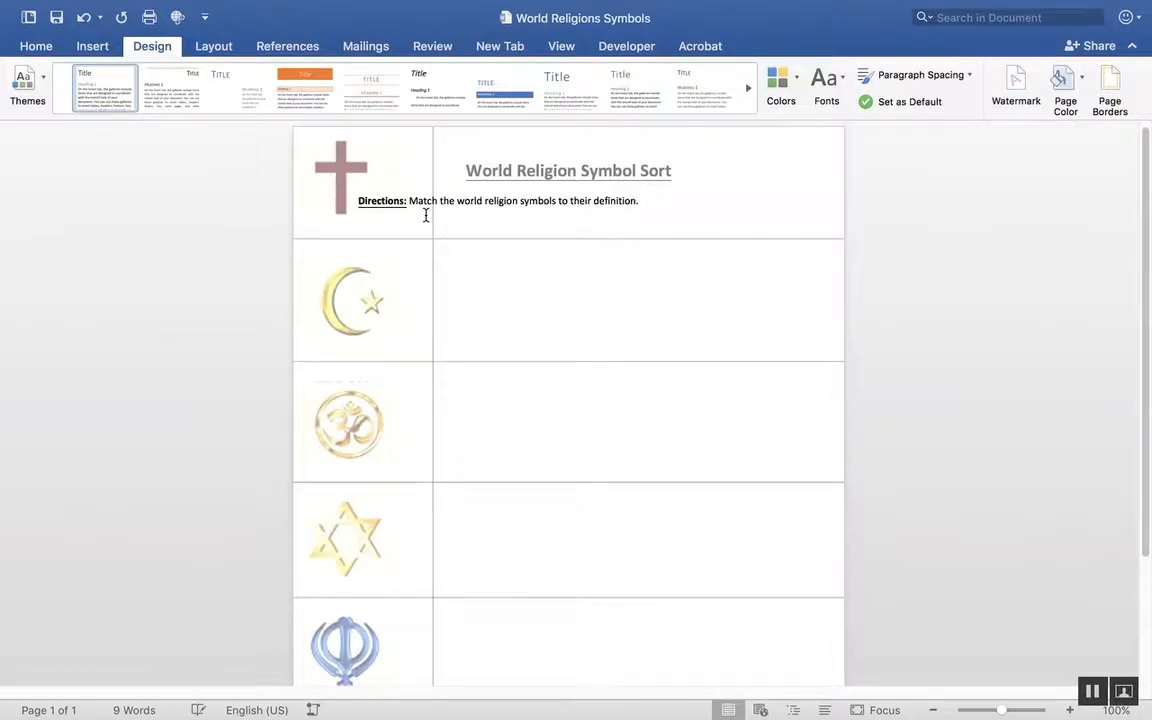
Step: Try the existing picture watermark at 60% scale
left_click(1001, 87)
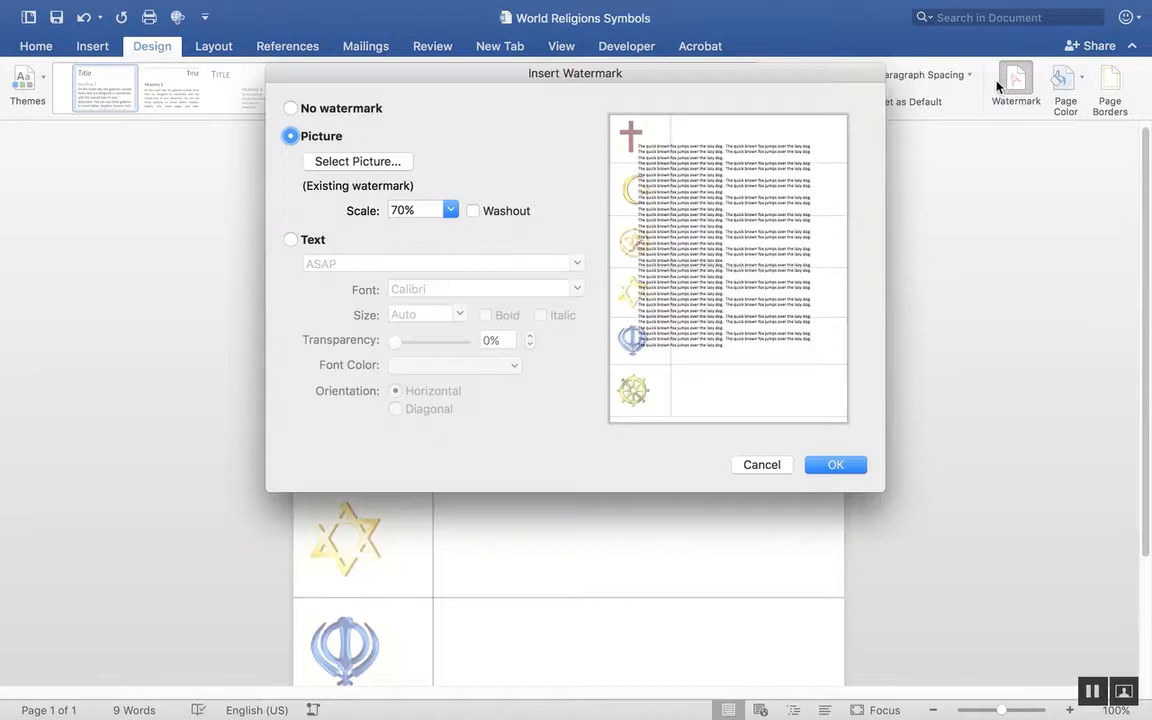
left_click(421, 208)
key("BackSpace")
key("BackSpace")
key("BackSpace")
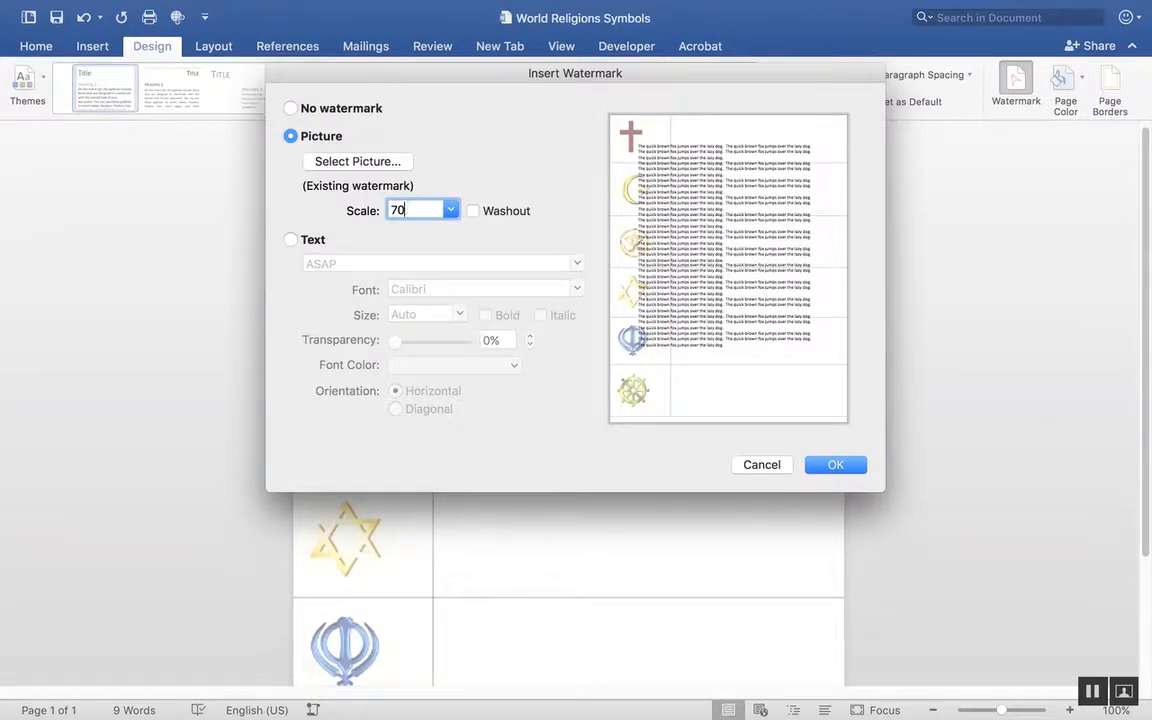
type("60")
left_click(838, 466)
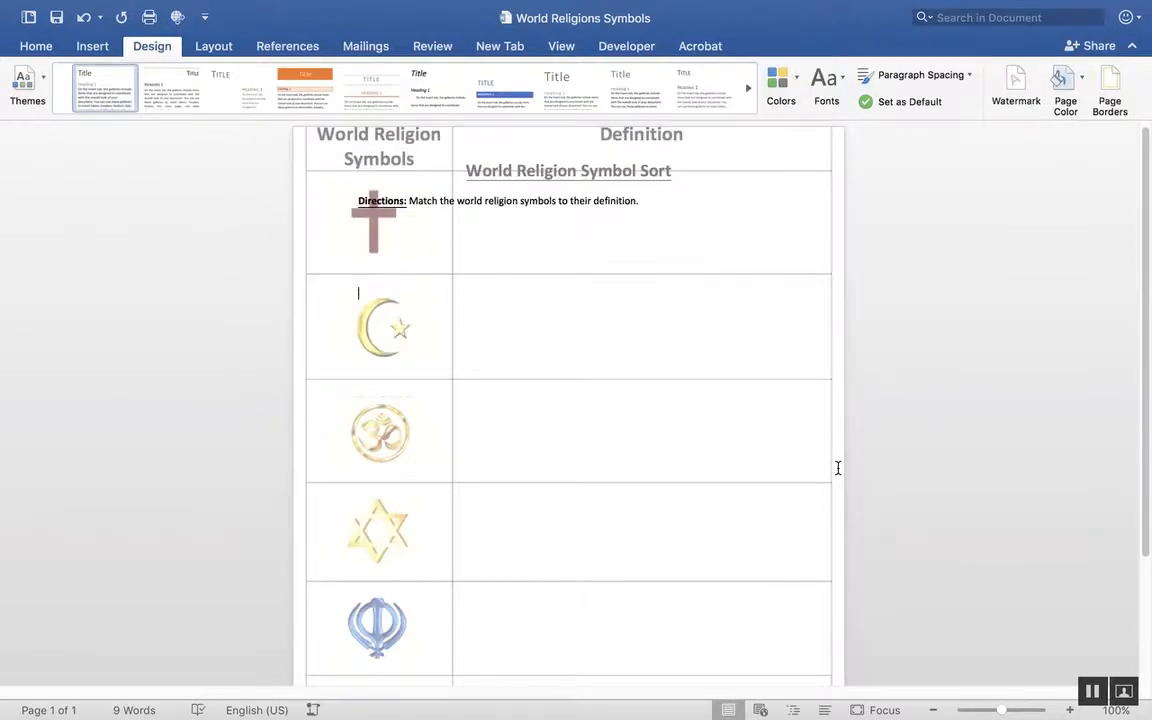
Step: Set the picture watermark's scale back to 50% and check how the table fits on the page
left_click(1026, 93)
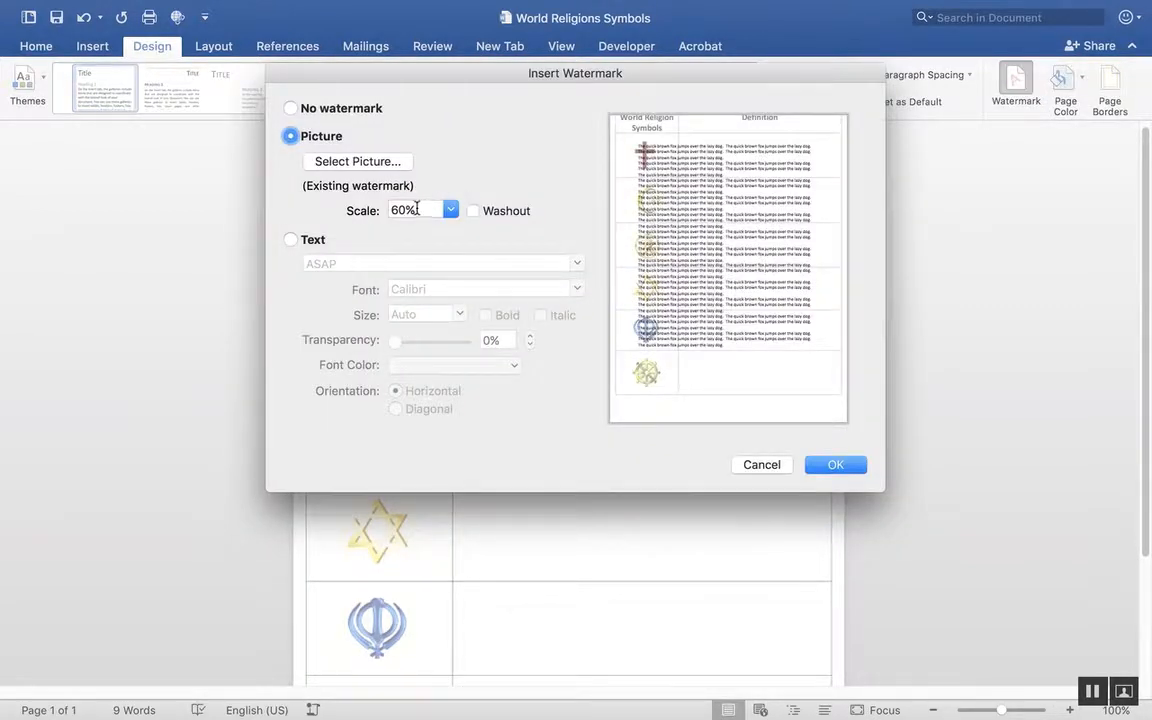
double_click(415, 210)
type("60")
type("5")
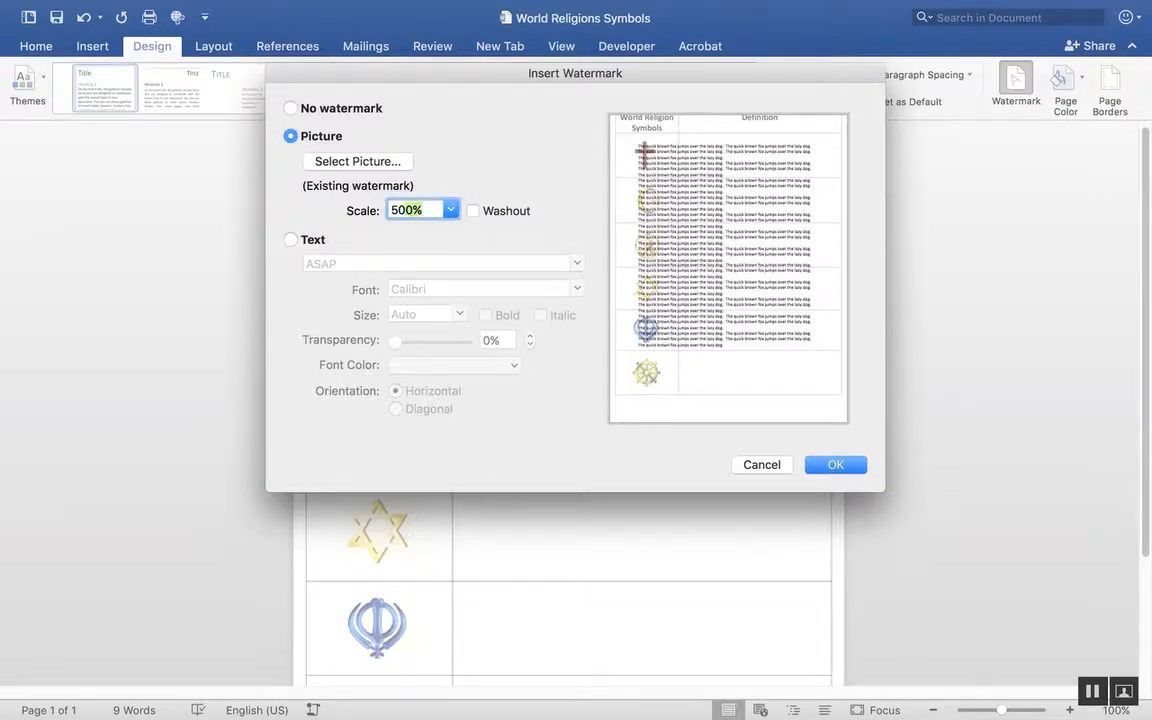
type("0")
left_click(835, 465)
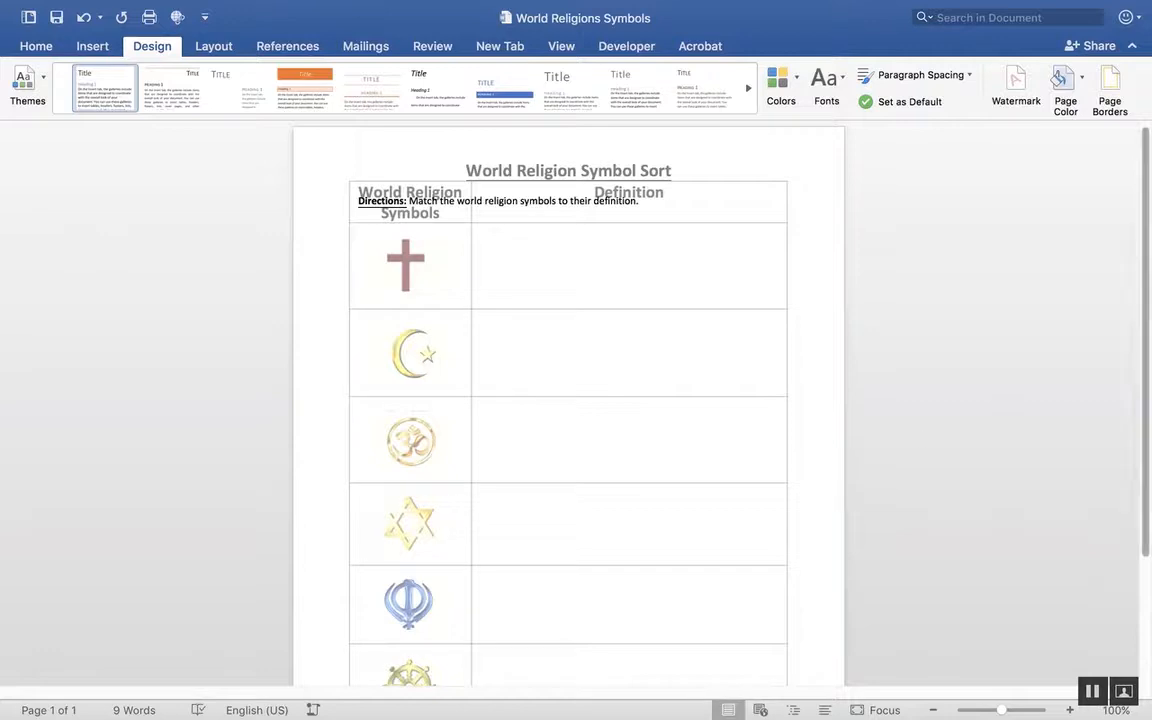
mouse_move(1147, 296)
left_mouse_down()
mouse_move(1148, 422)
mouse_move(1144, 321)
left_mouse_up()
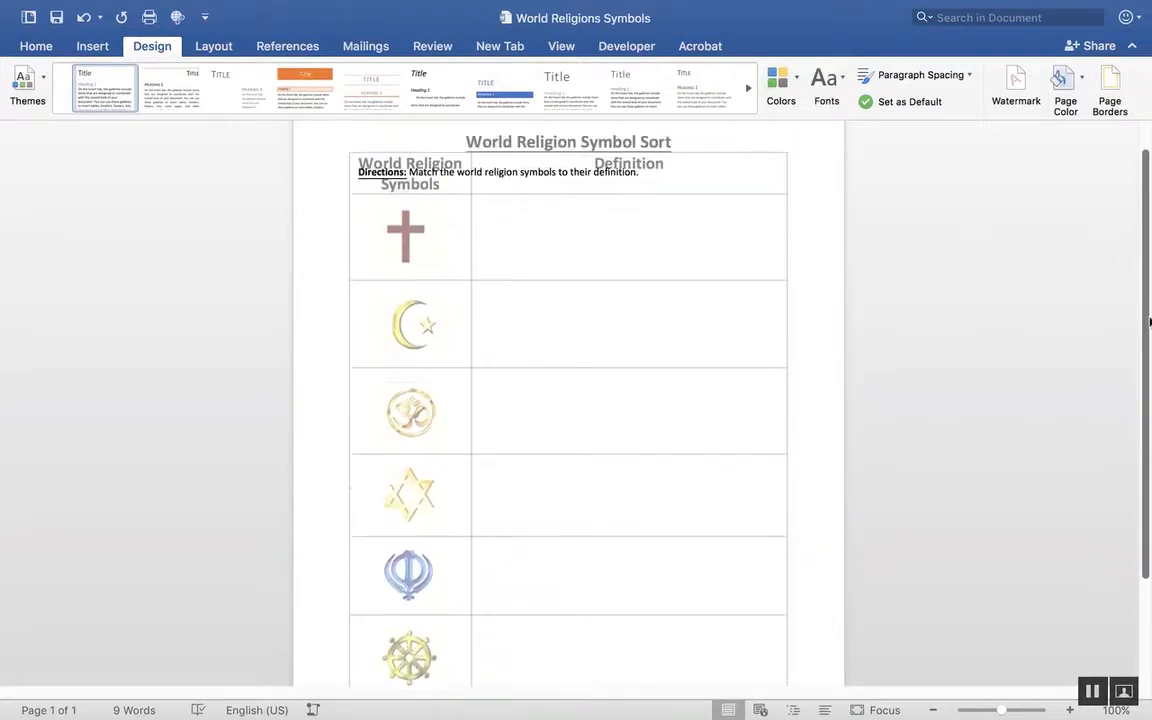
Step: Try a picture watermark scale below 50% to move the table clear of the directions line
left_click(1016, 85)
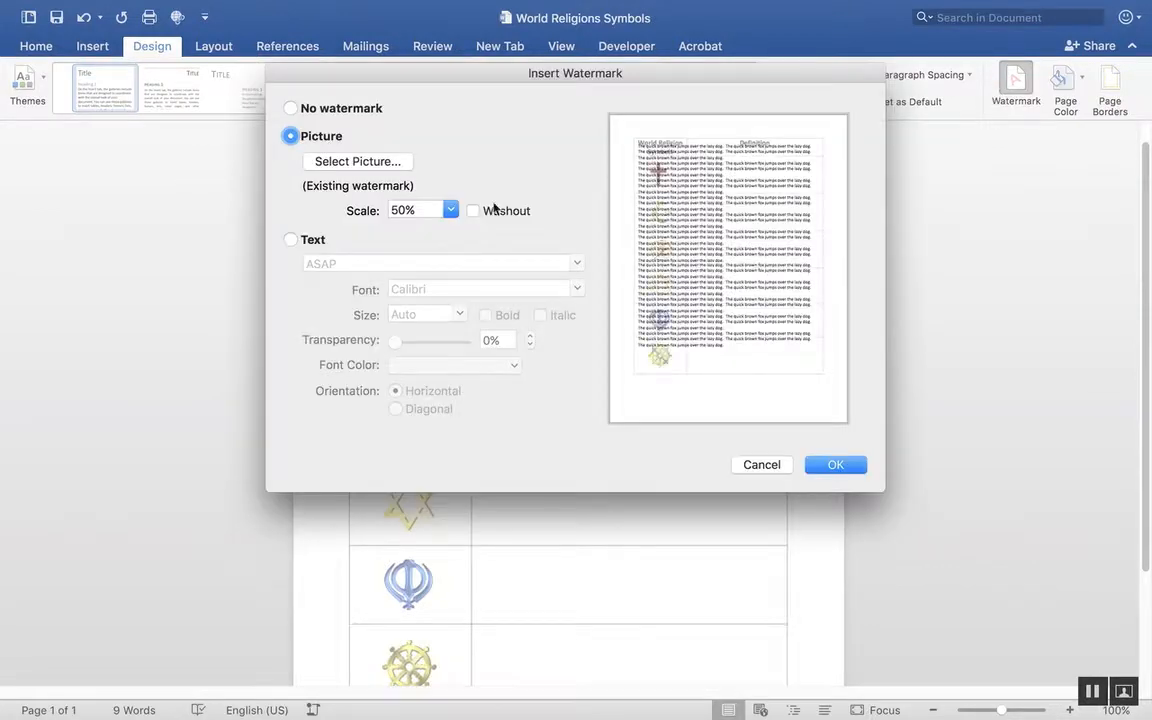
left_click(415, 210)
key("BackSpace")
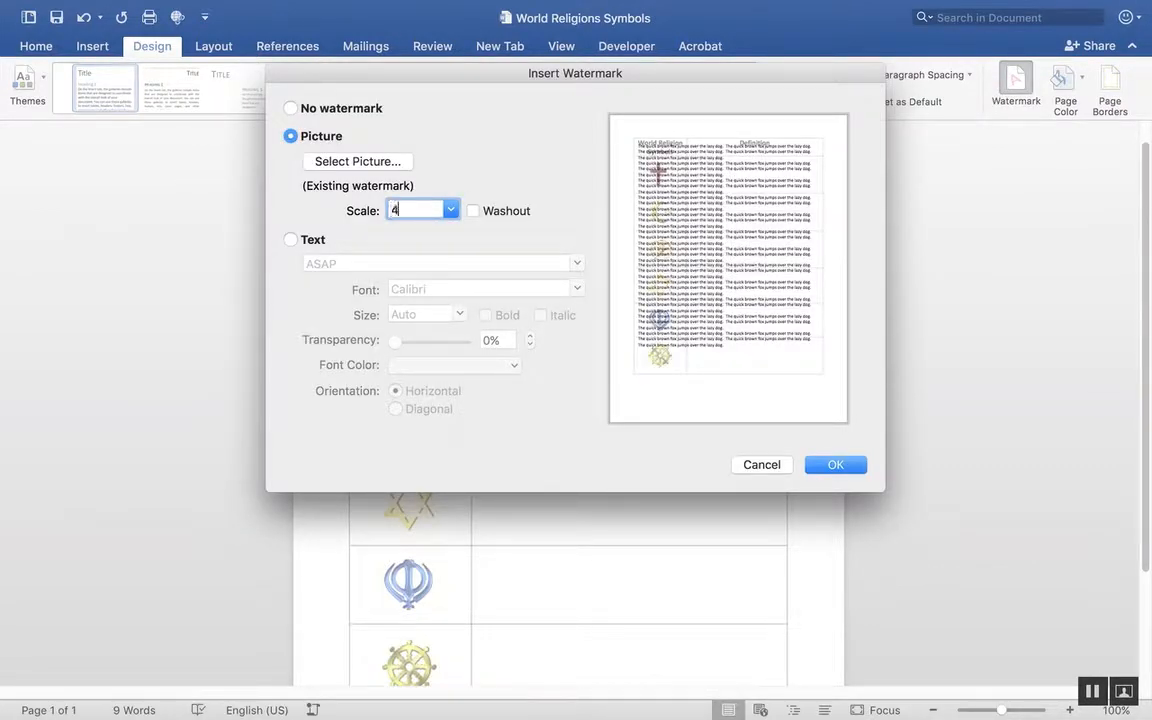
left_click(840, 465)
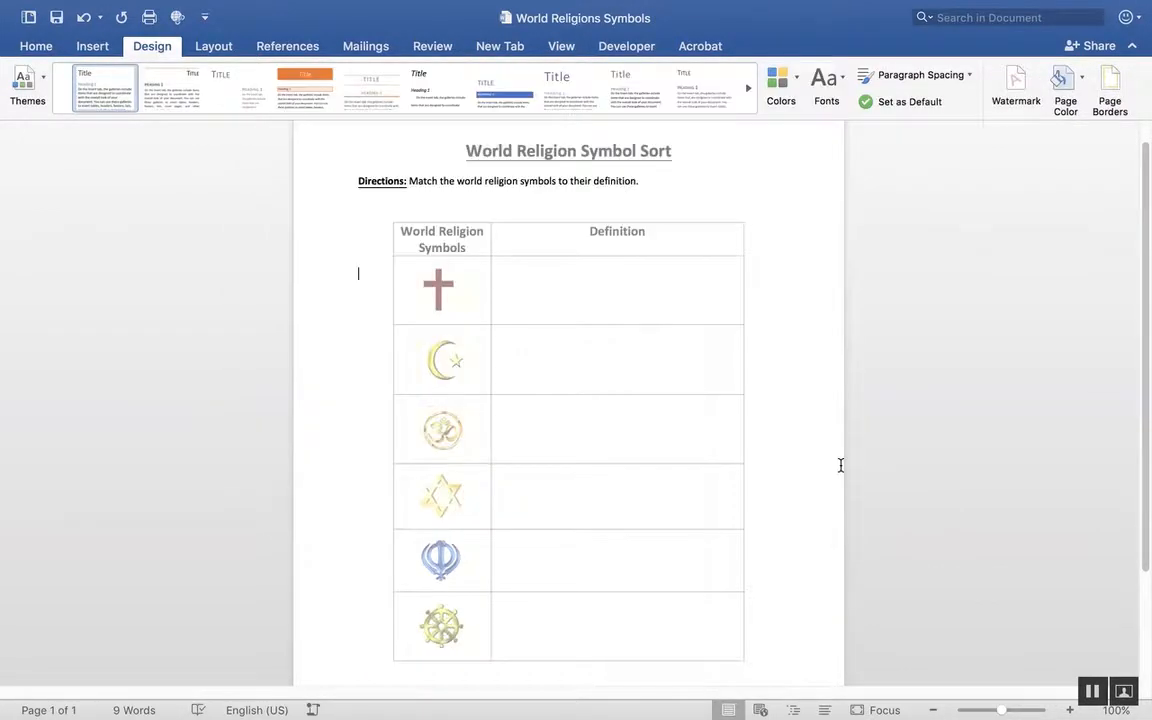
Step: Enlarge the picture watermark slightly so the table starts just under the directions line, and save the document
left_click(1018, 88)
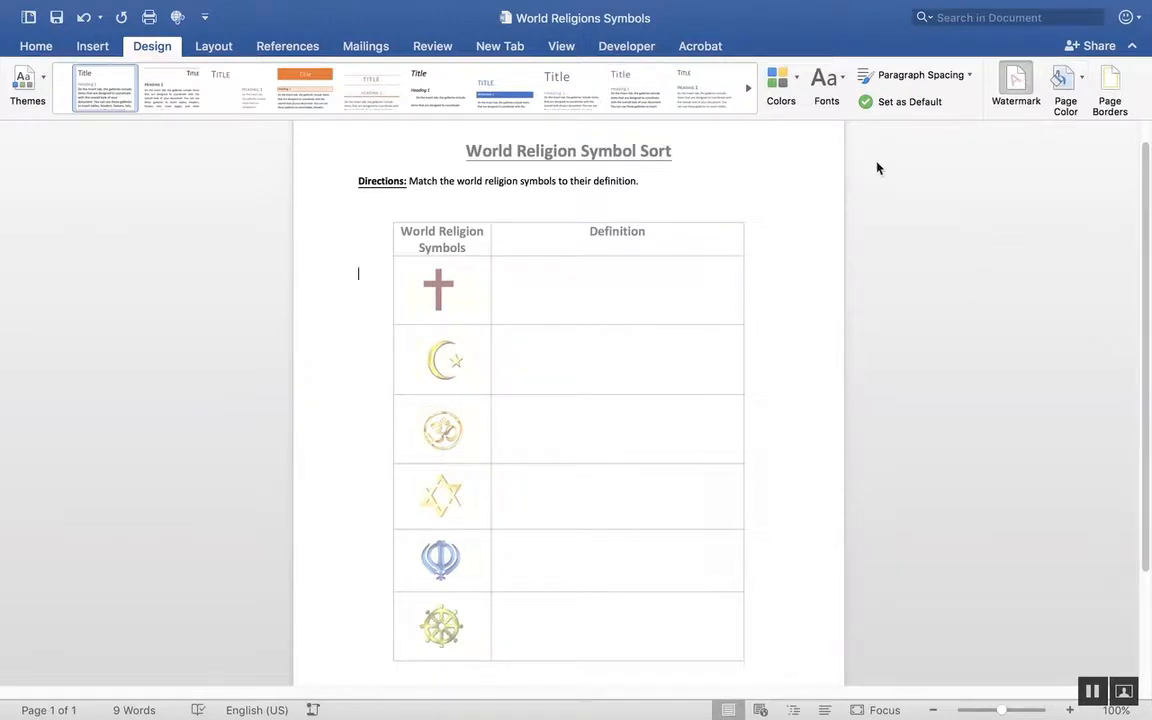
left_click(420, 210)
key("BackSpace")
key("BackSpace")
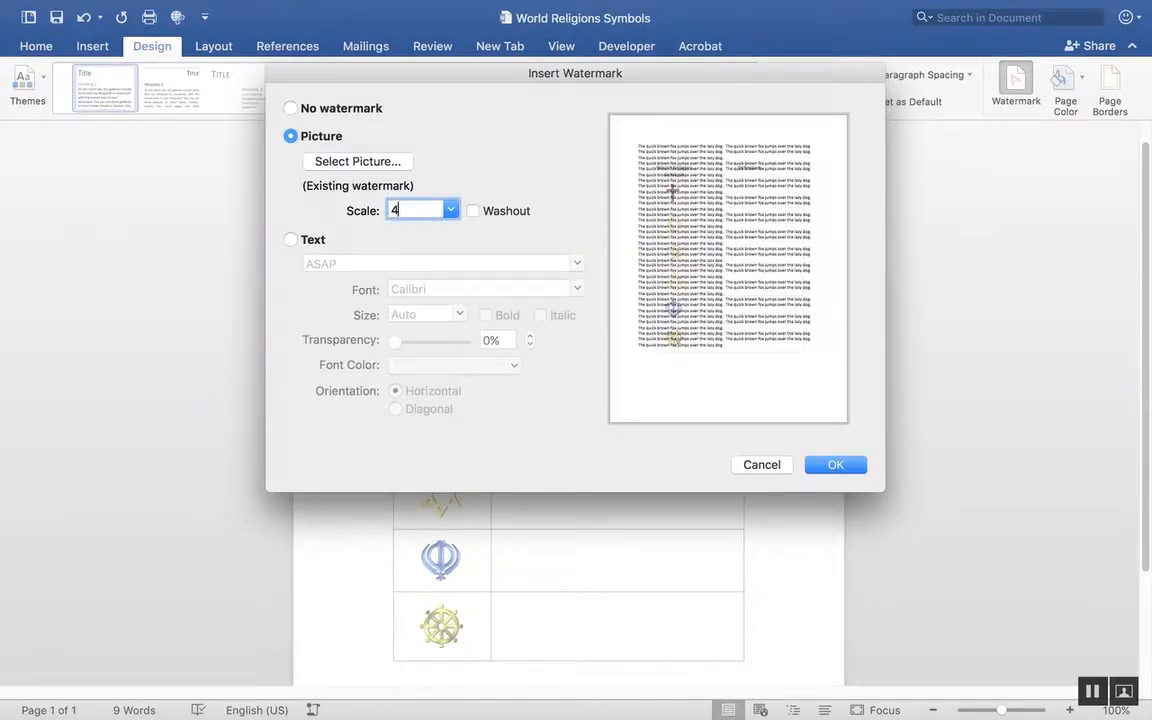
left_click(835, 467)
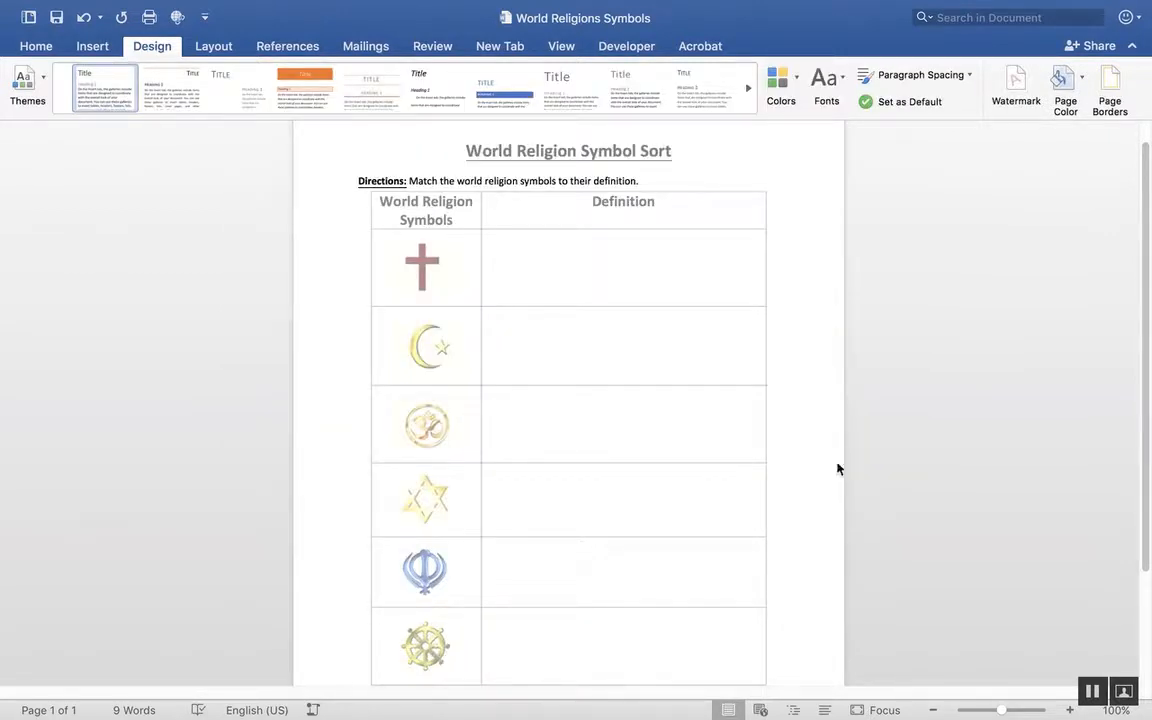
scroll(1140, 418, "down", 3)
left_click_drag(1140, 418, 1129, 361)
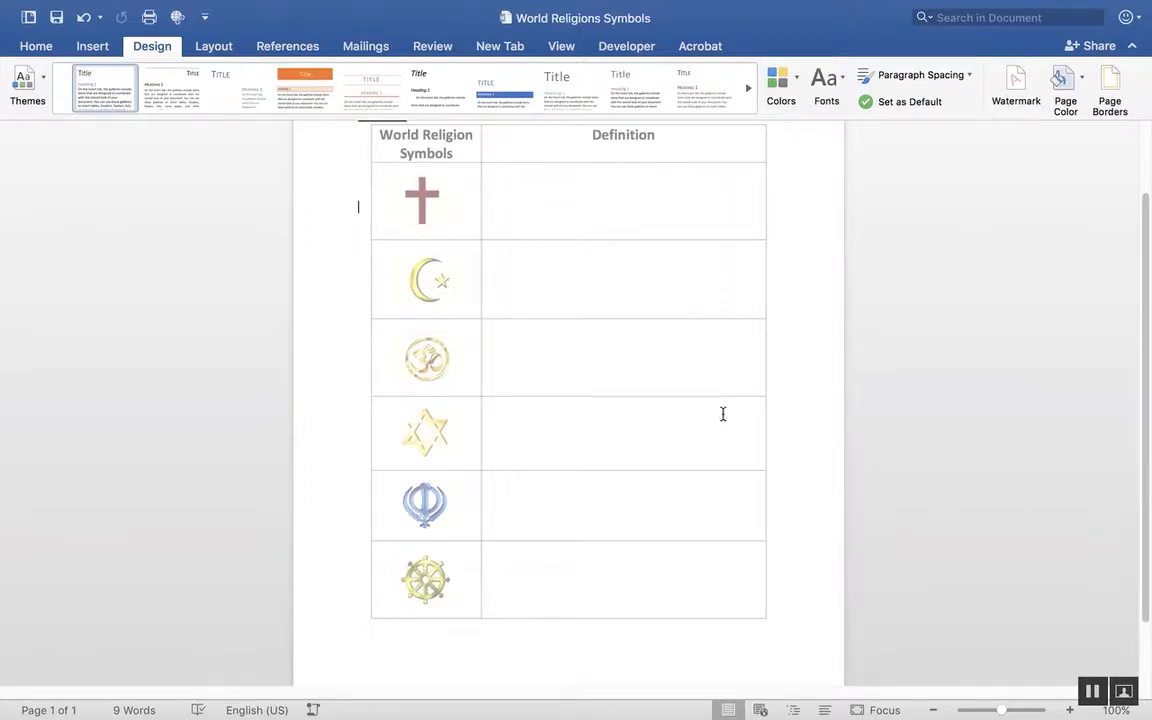
left_click(57, 18)
Step: Draw a text box about 0.83" high and 2.17" wide below the watermark table
left_click(92, 50)
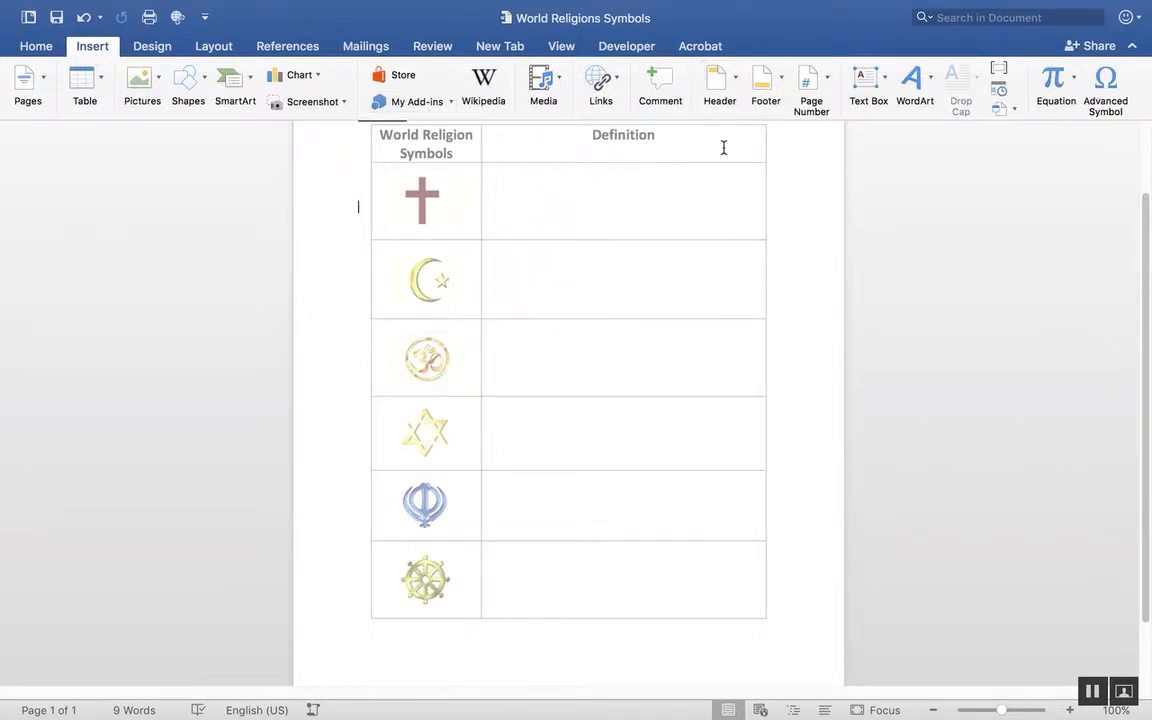
left_click(868, 79)
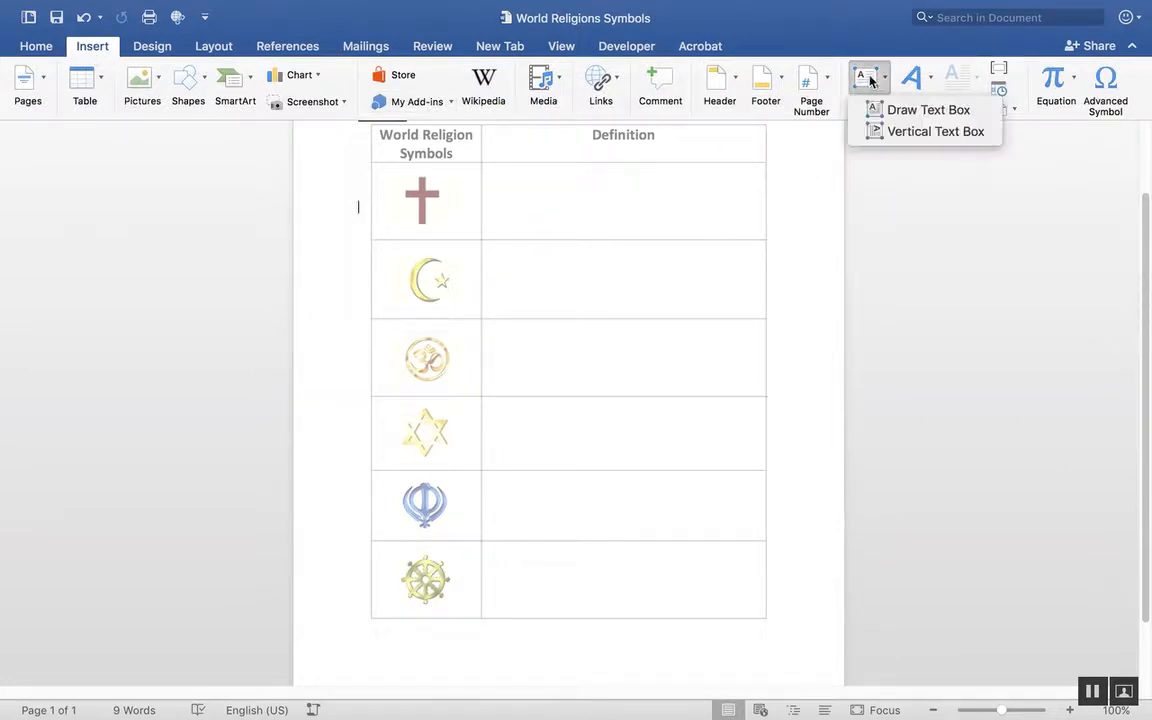
left_click(910, 110)
mouse_move(317, 634)
left_mouse_down()
mouse_move(437, 675)
mouse_move(457, 608)
left_mouse_up()
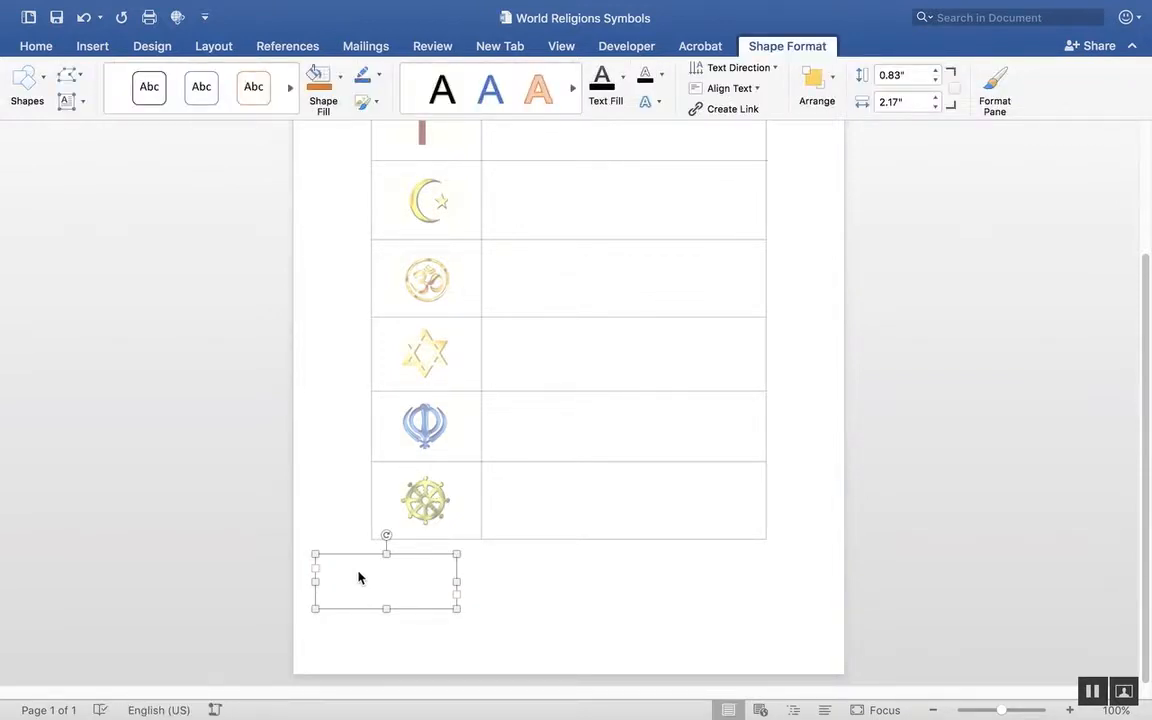
Step: Try the gold fill and white shape styles on the text box, and apply the solid gray style
left_click(201, 118)
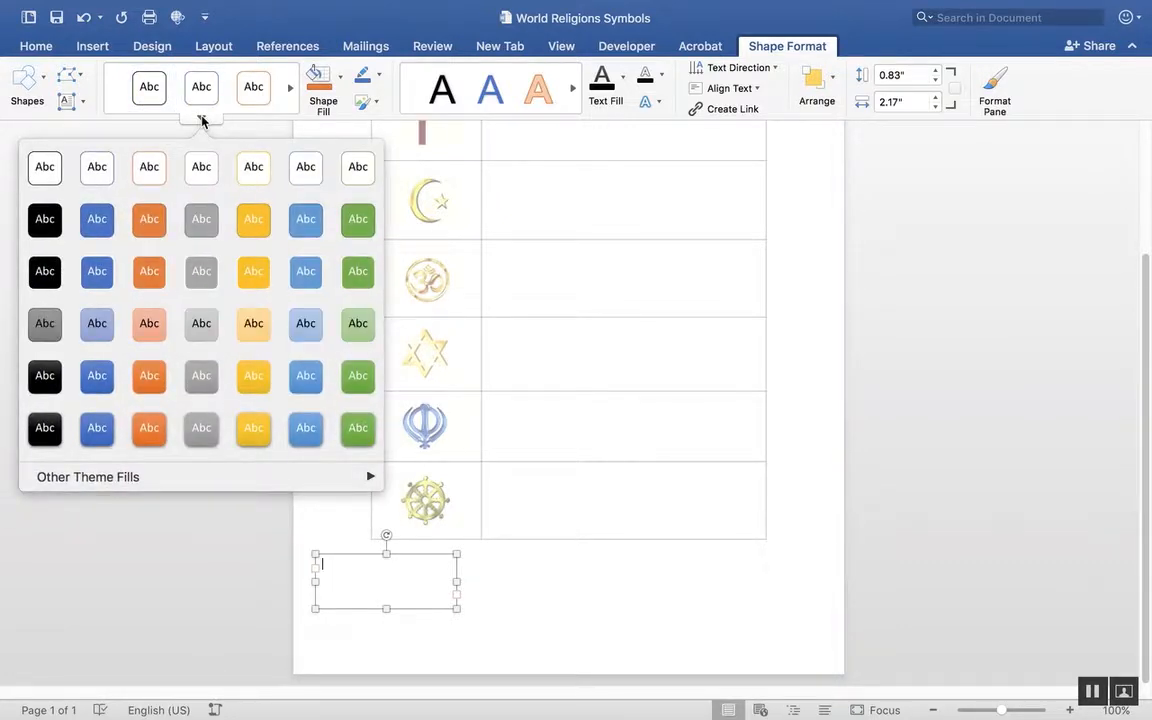
left_click(254, 219)
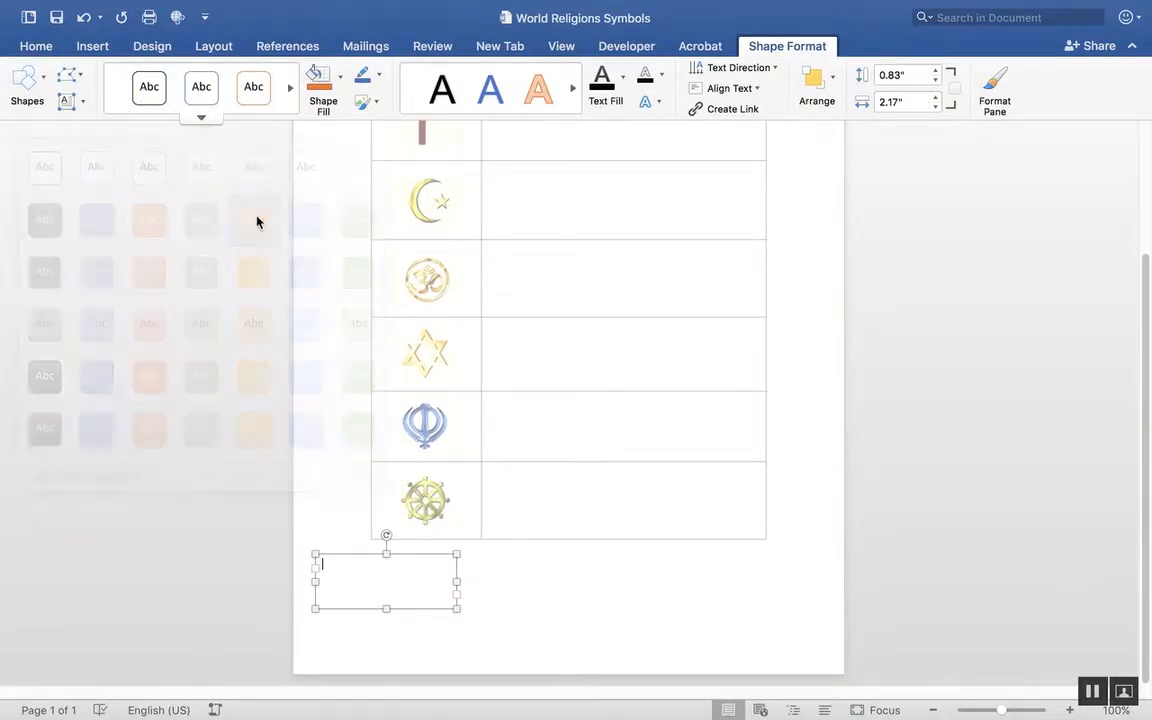
left_click(113, 87)
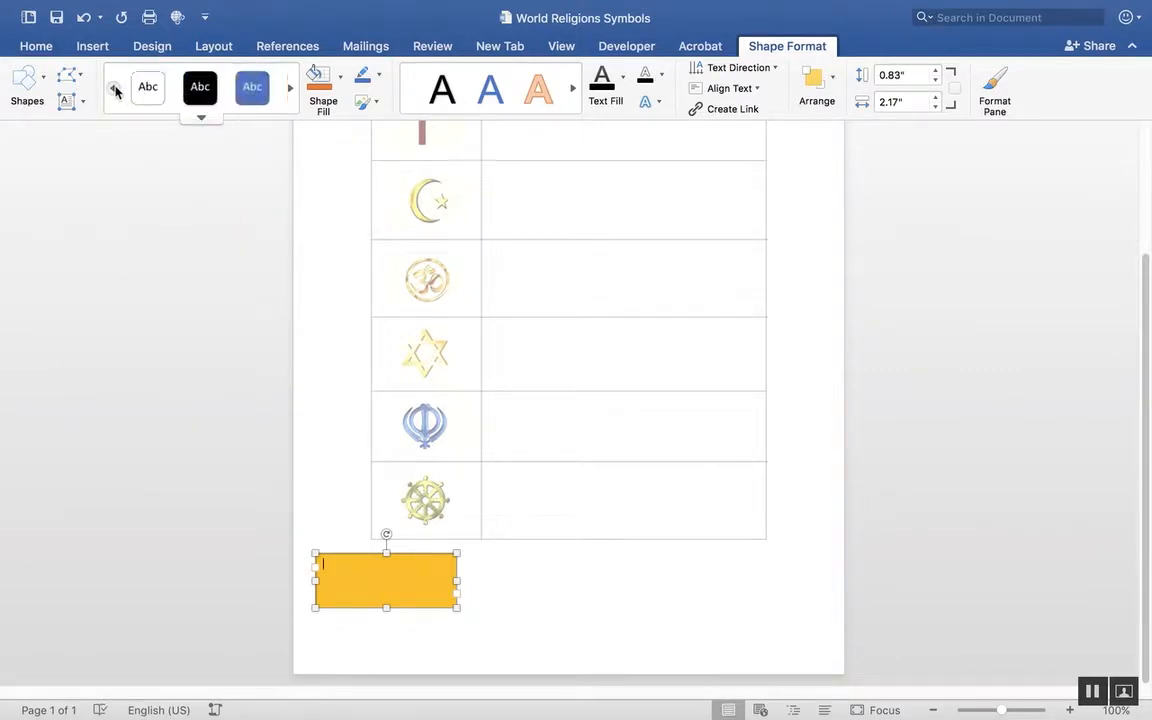
left_click(143, 89)
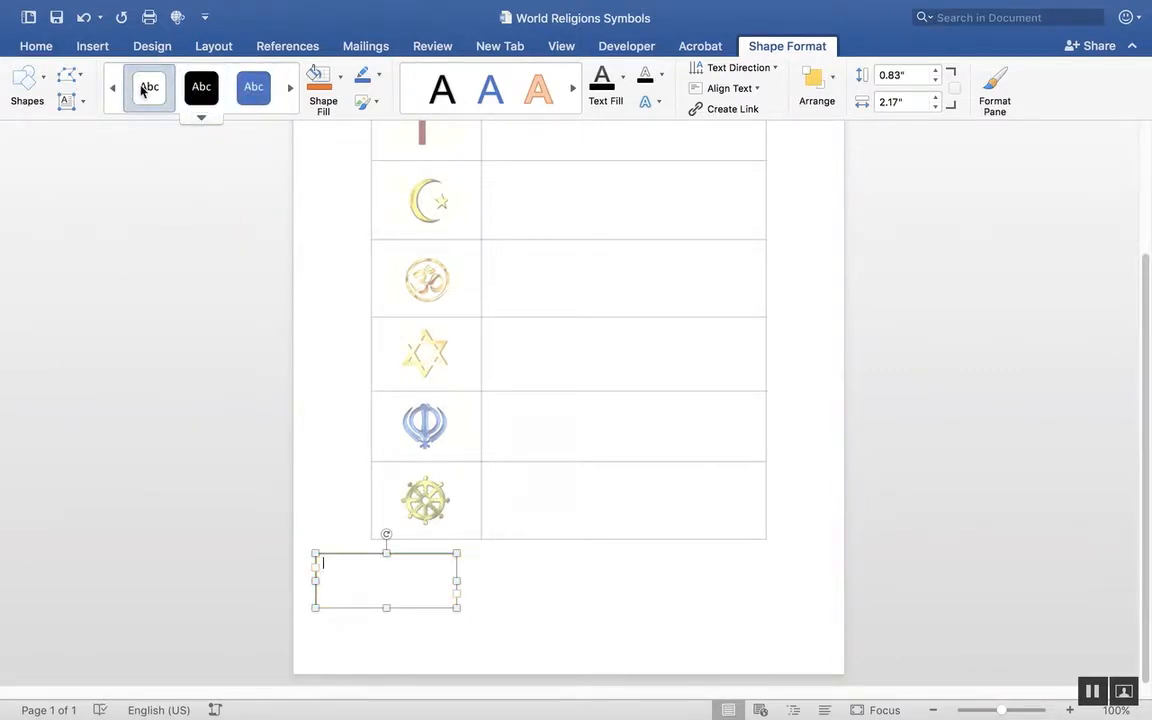
left_click(290, 88)
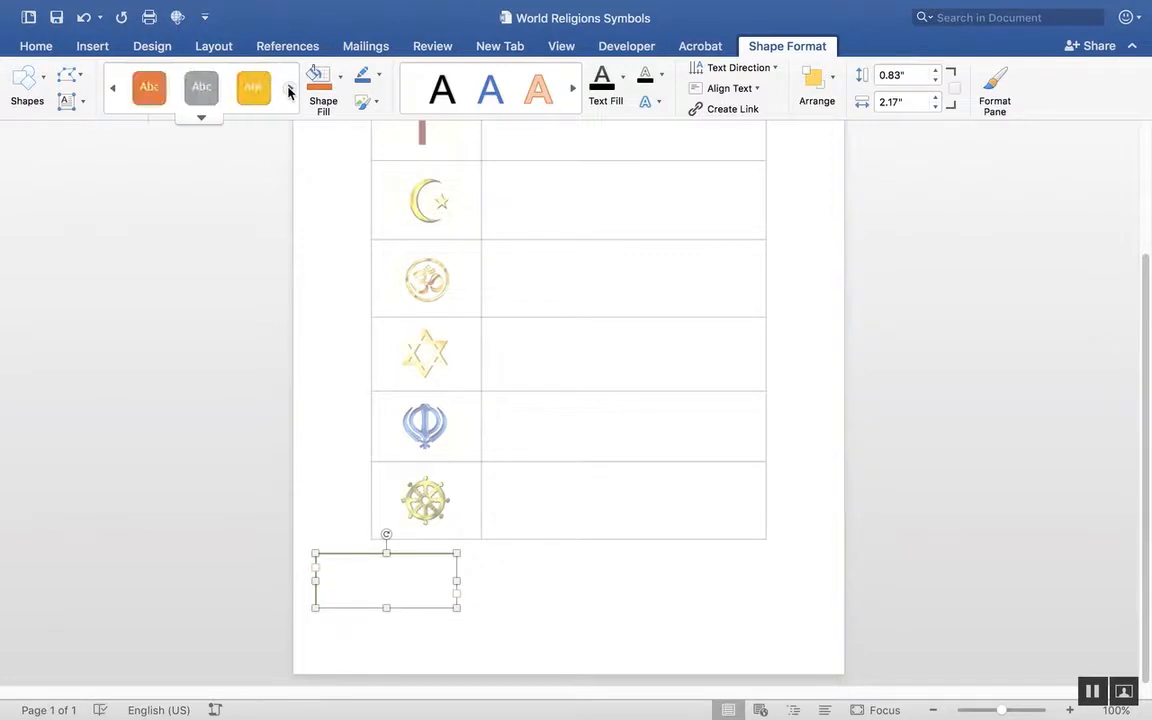
left_click(204, 92)
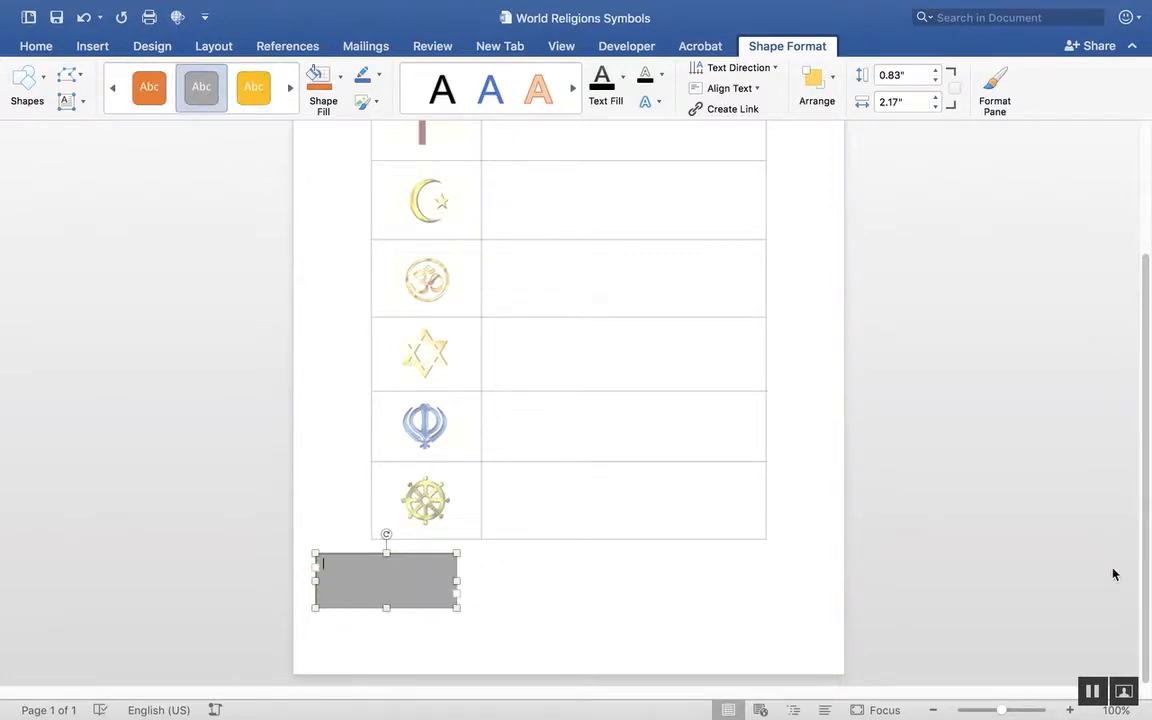
Step: Switch to Safari and browse the list of religion descriptions on humanreligions.info
left_click(1090, 694)
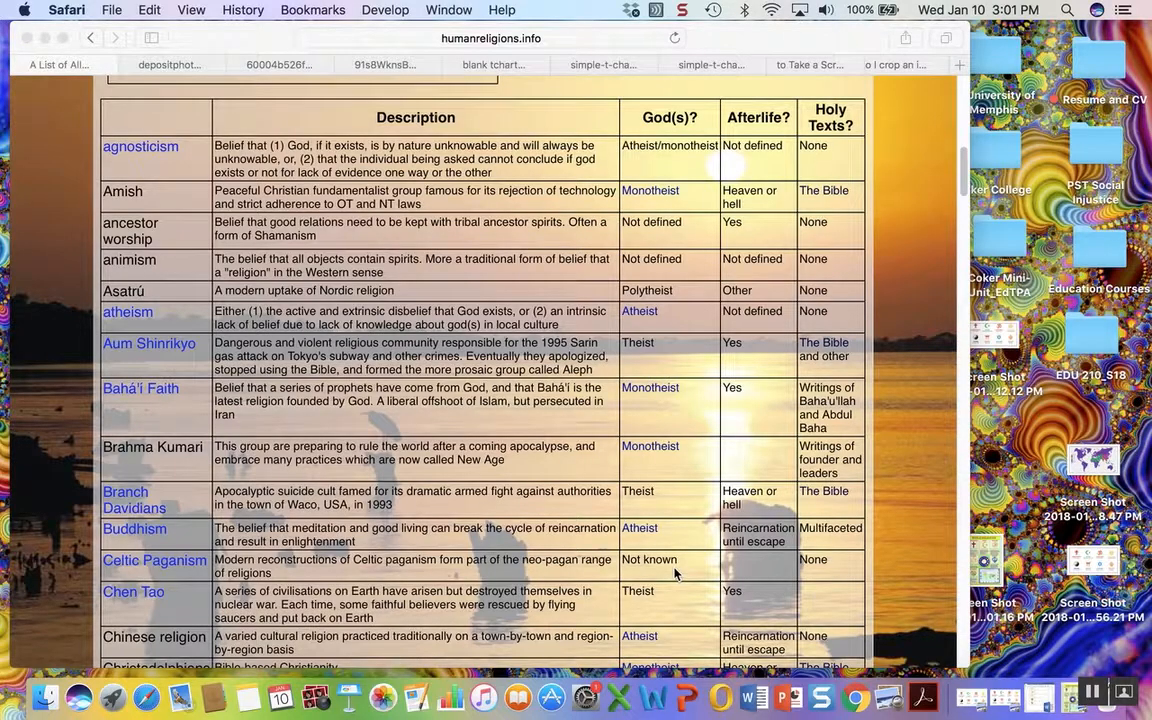
left_click(963, 182)
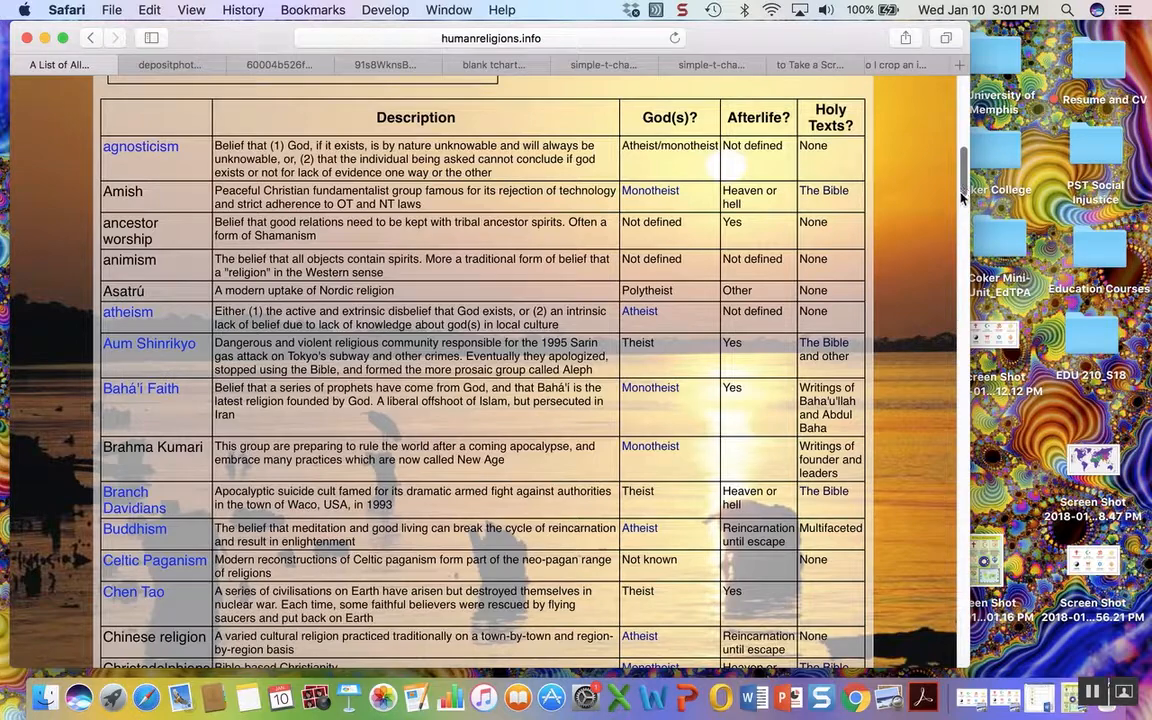
Step: Switch to the World Religion Symbols Table document in Word, make it full screen, and try to draw a text box below its table
left_click(1044, 703)
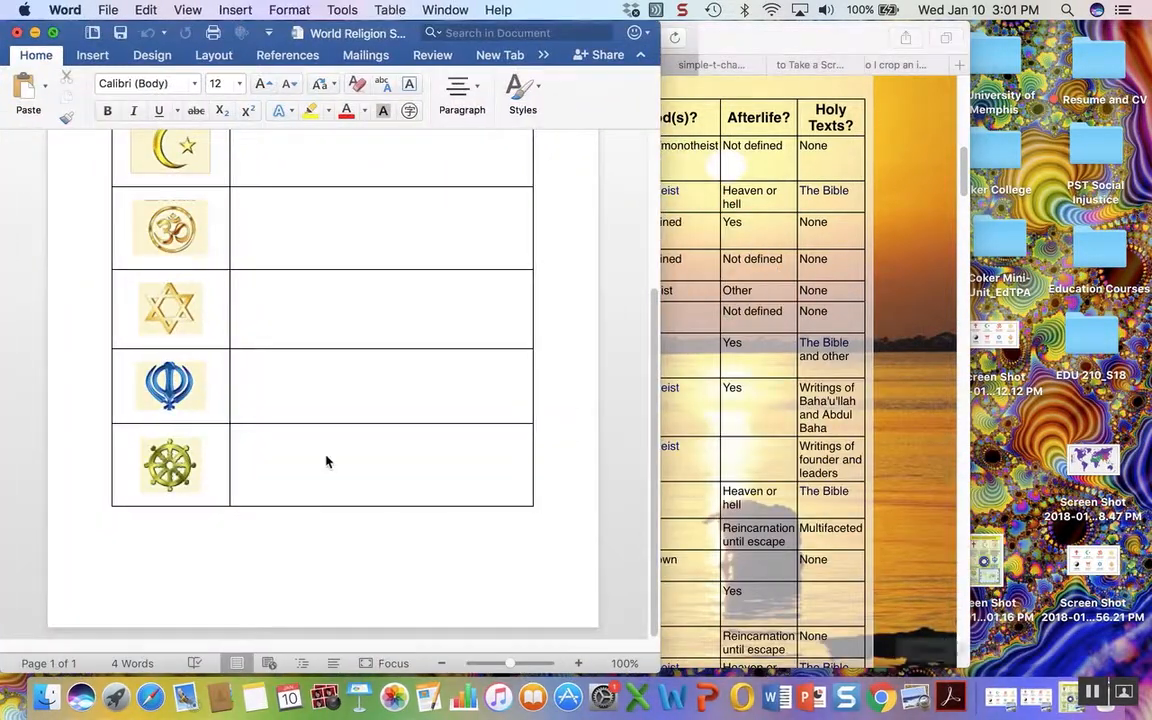
left_click(93, 55)
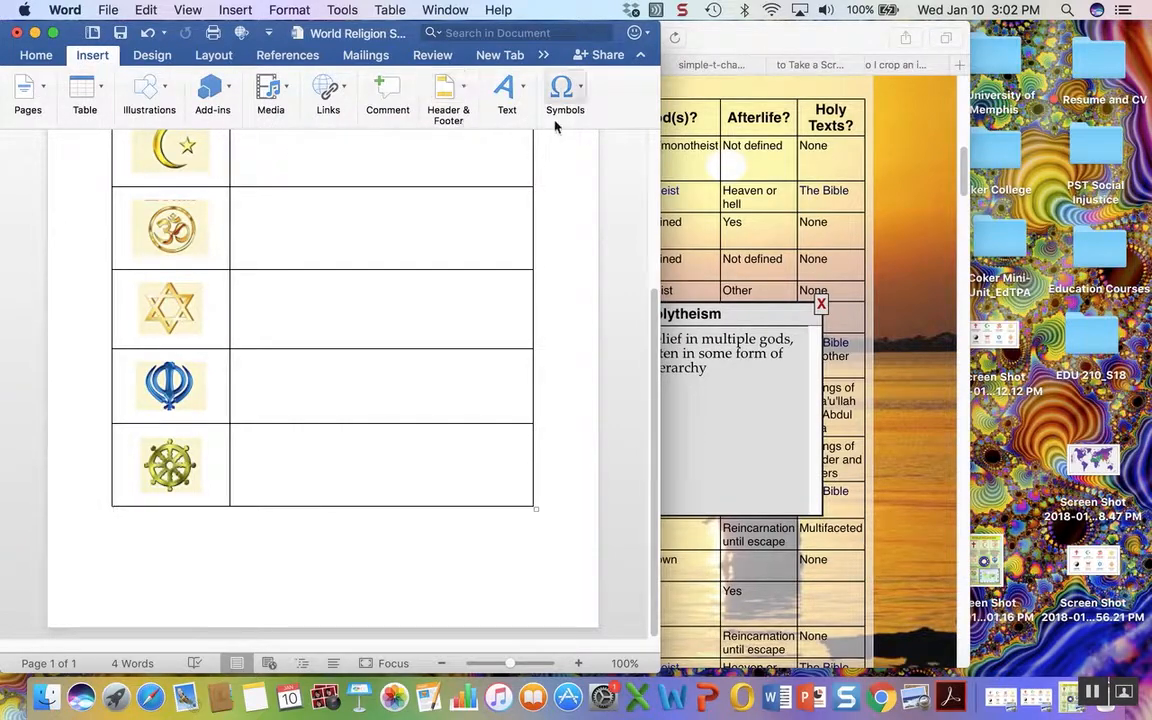
left_click(53, 32)
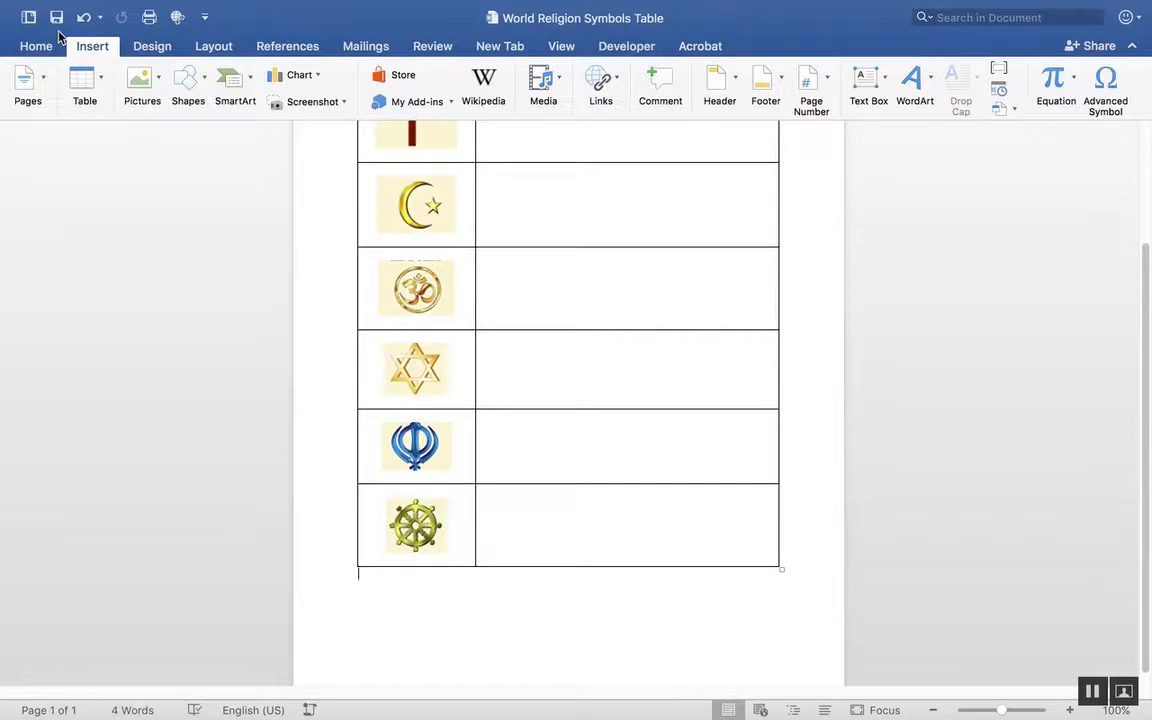
left_click(871, 84)
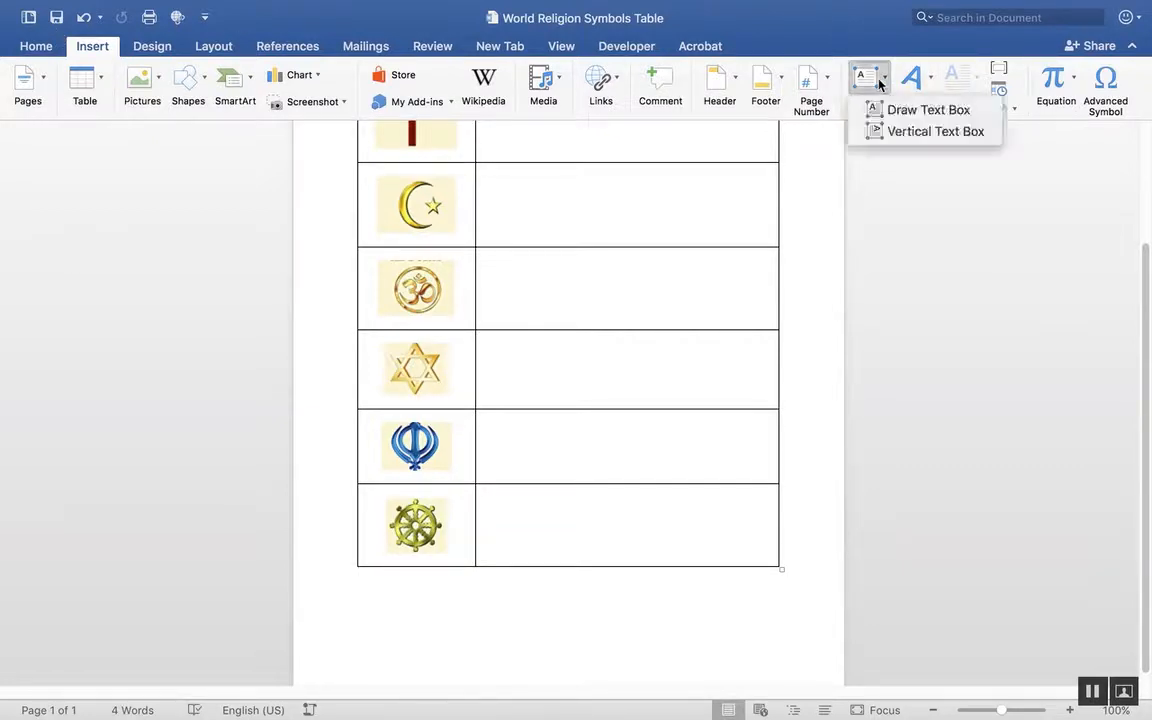
left_click(897, 110)
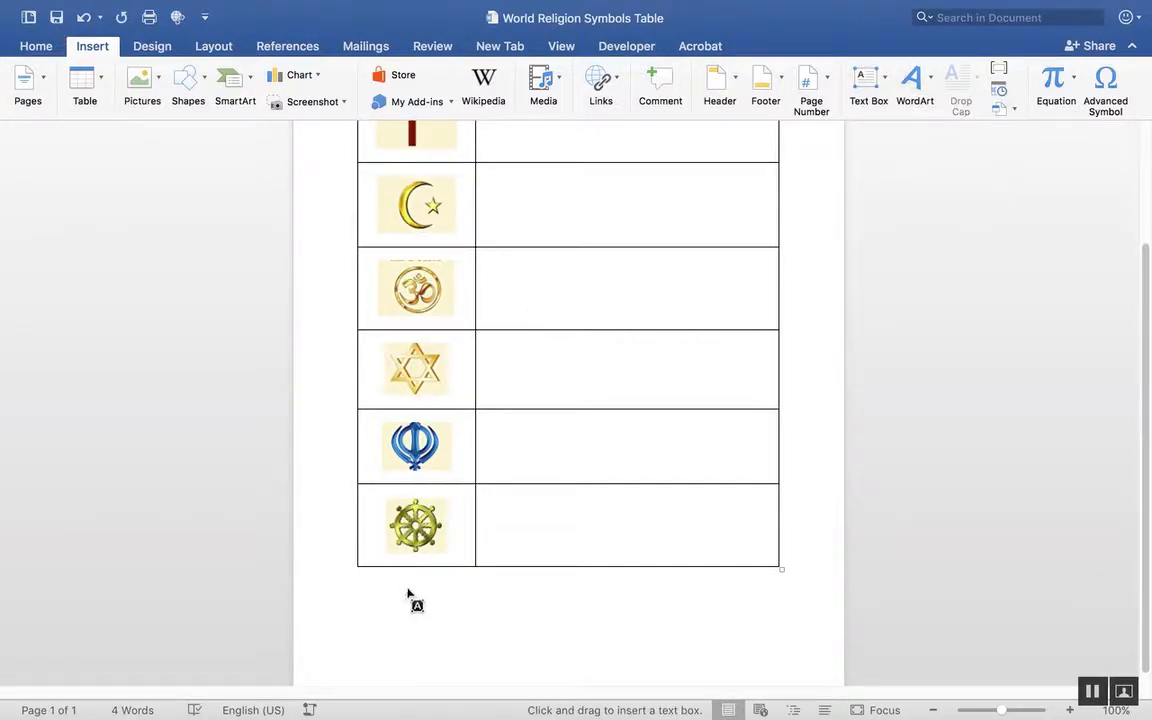
left_click_drag(321, 599, 476, 642)
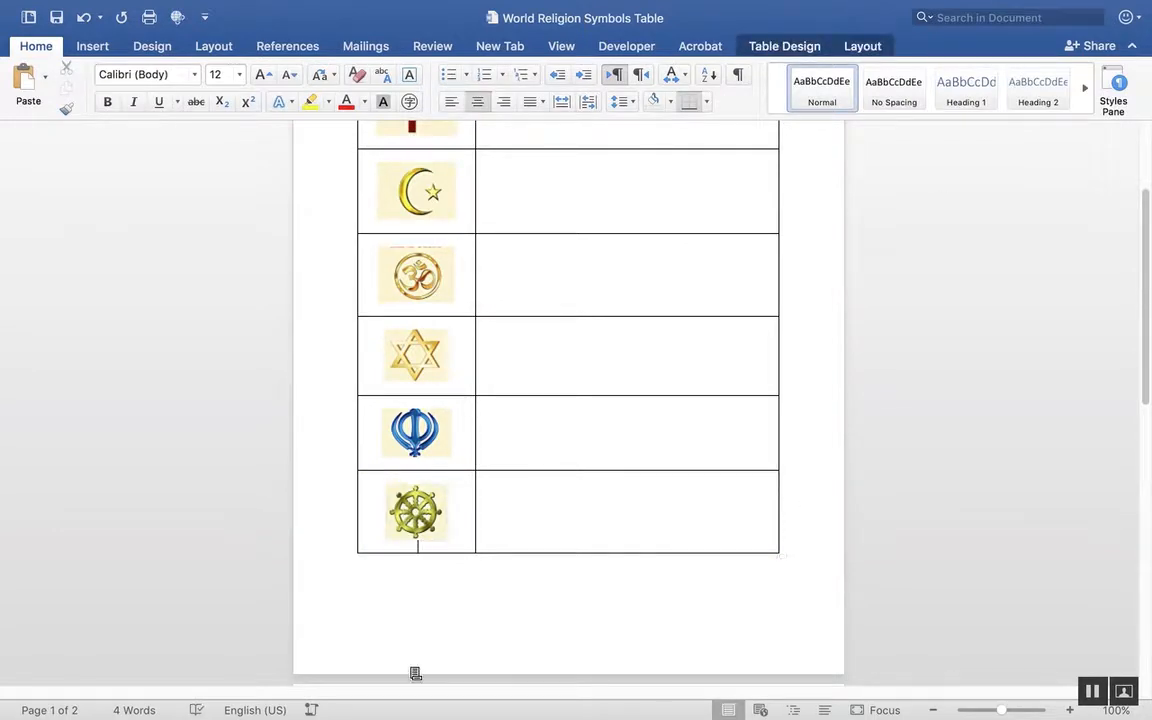
left_click(331, 560)
left_click(806, 537)
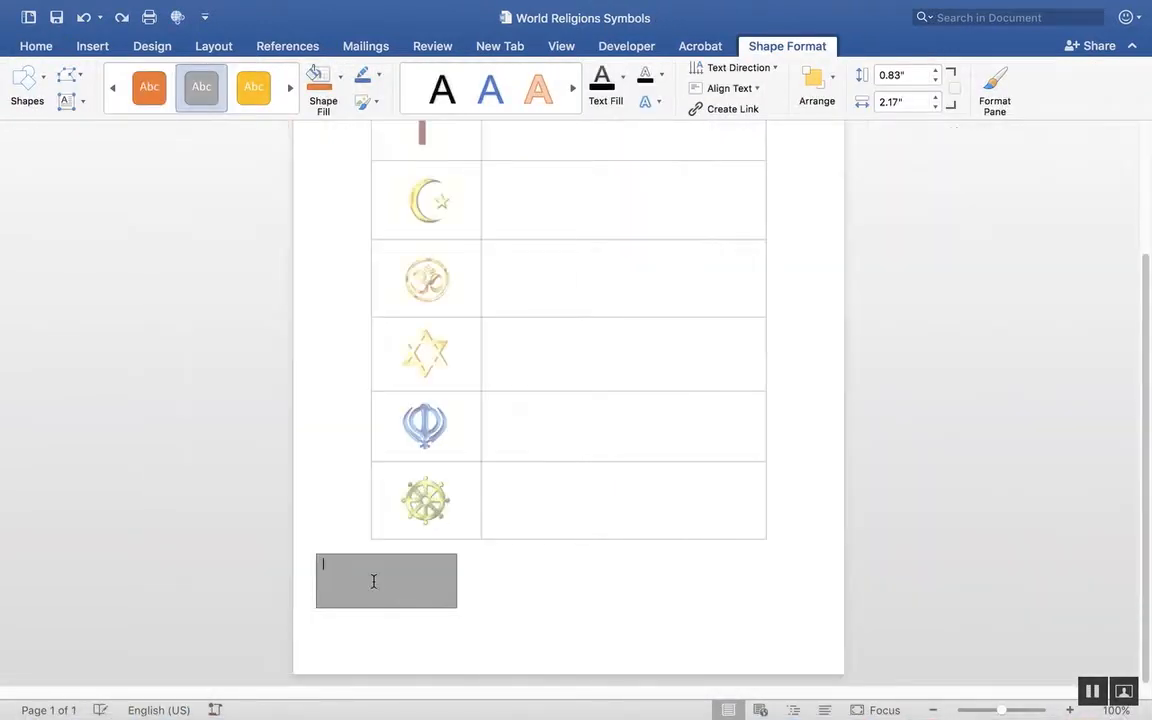
Step: Fill the gray text box in World Religions Symbols with "Belief that a single creator god had a son, Jesus Christ, born to a human"
left_click(372, 578)
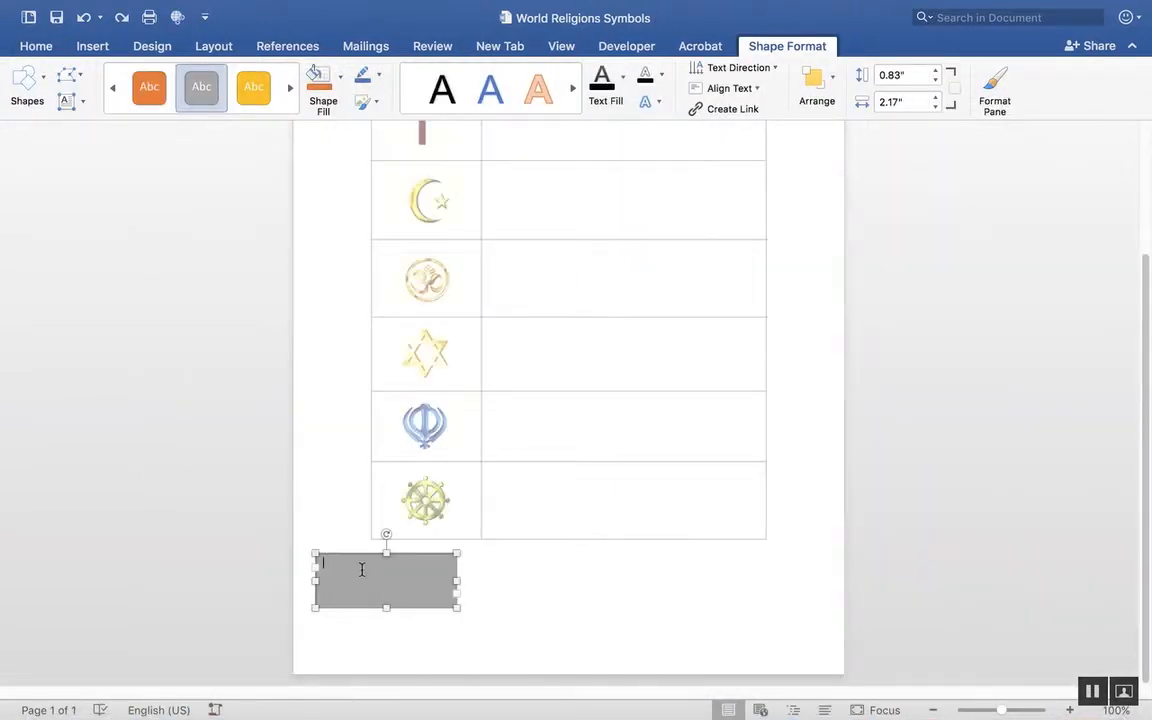
type("Belief that a single creator god had a son, Jesus Christ, born to a human")
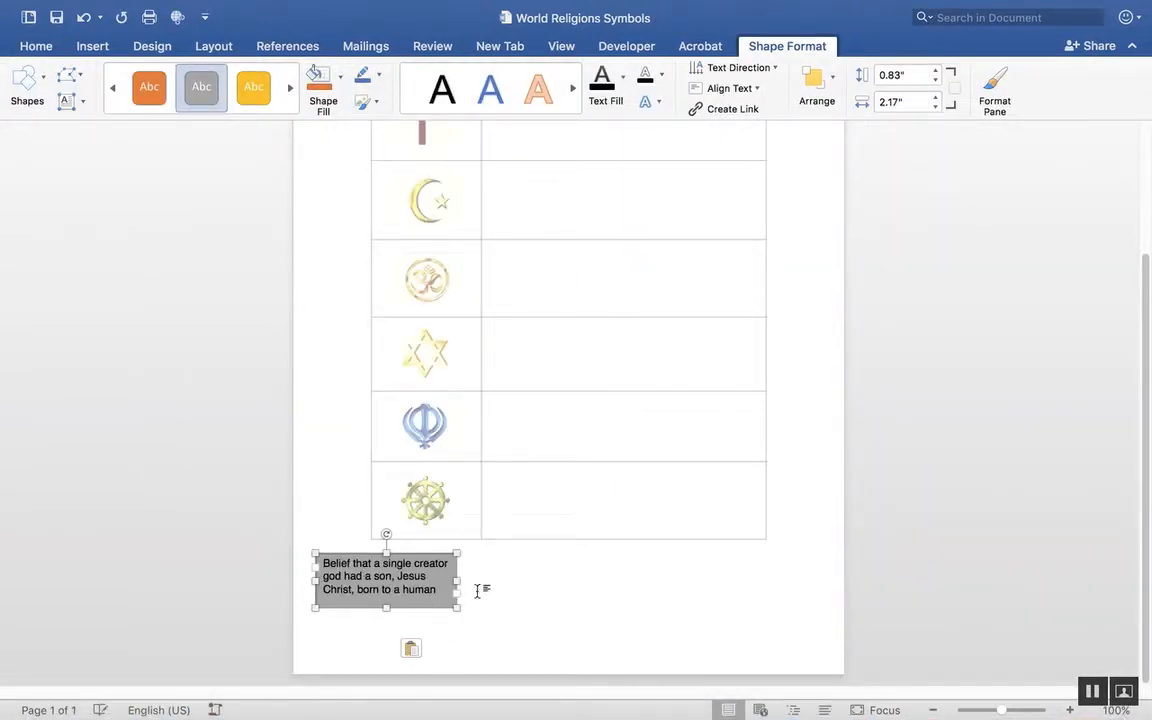
Step: Resize the gray text box below the table to about 3.83" wide and 0.71" high to fit its definition
left_click_drag(457, 580, 604, 578)
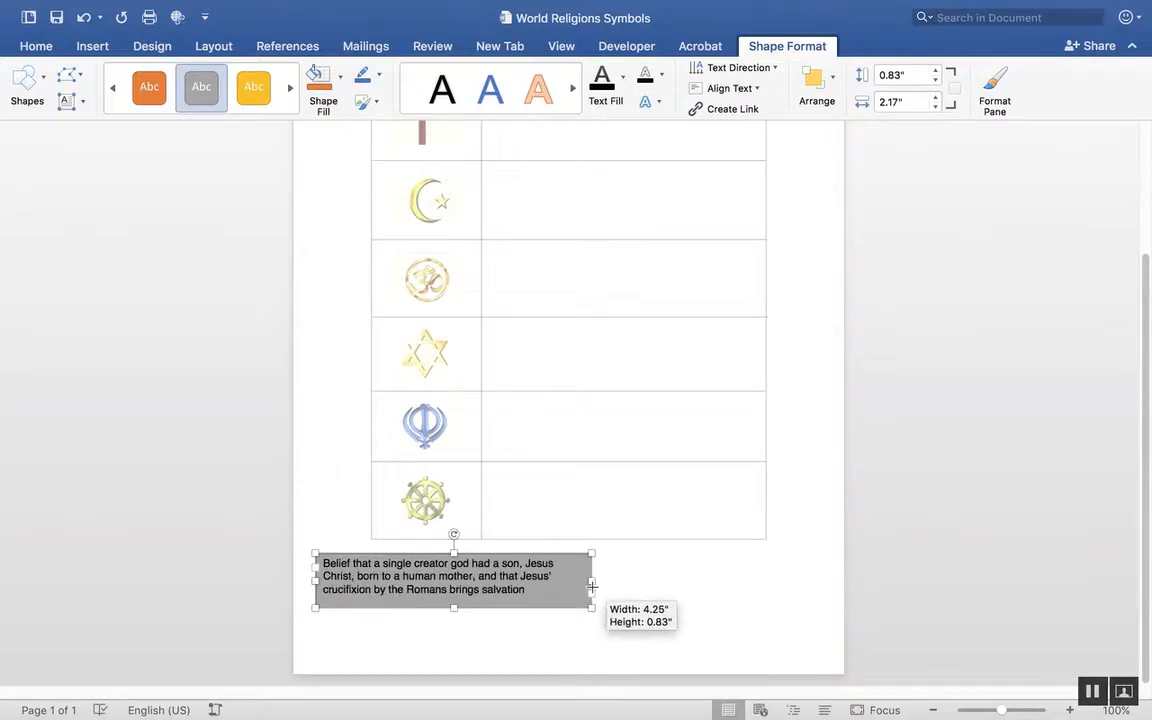
left_click_drag(453, 605, 453, 600)
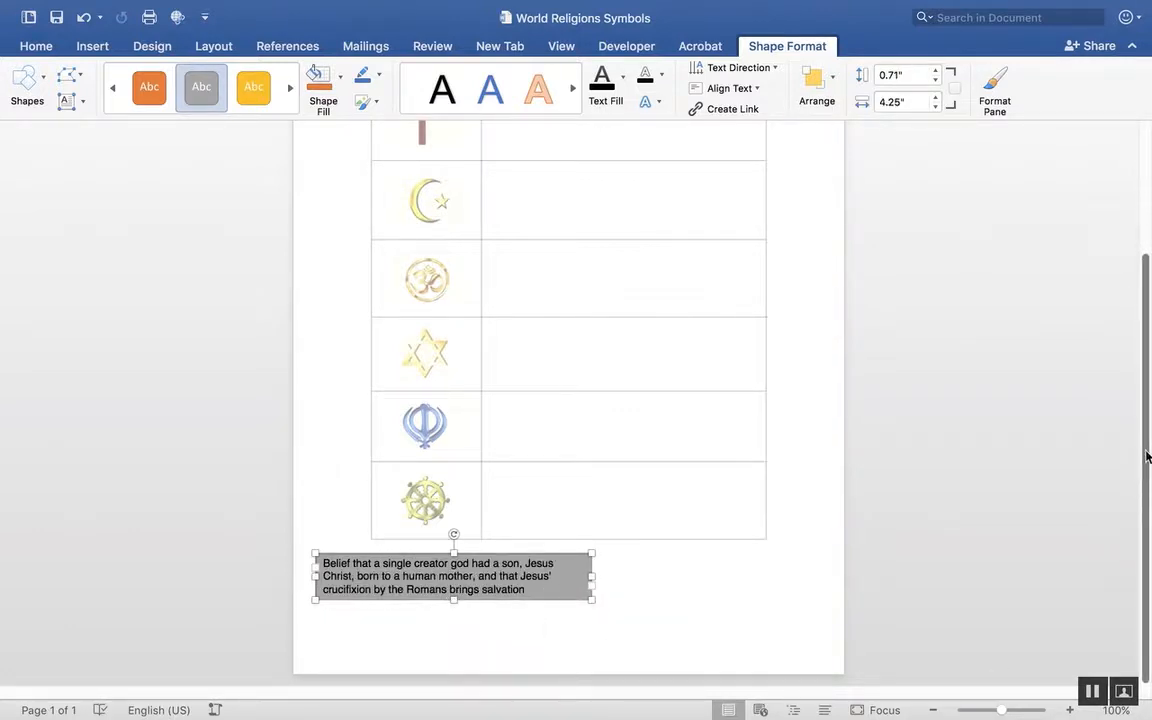
left_click_drag(1146, 458, 1140, 412)
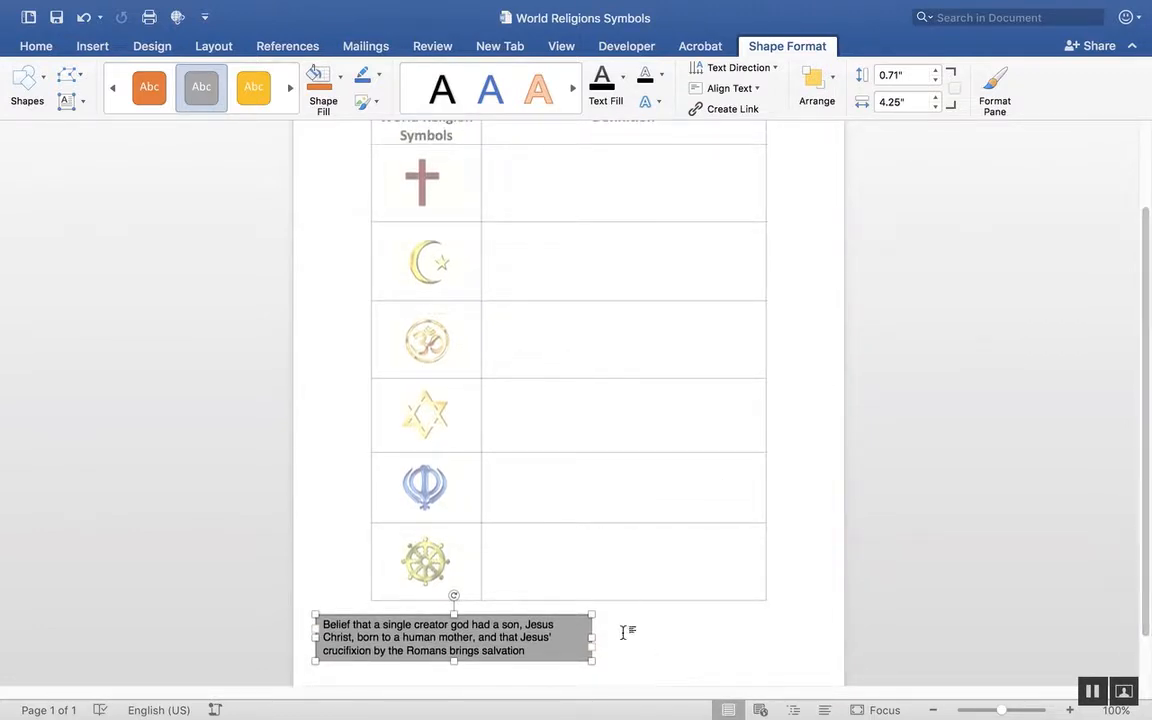
left_click_drag(593, 638, 563, 638)
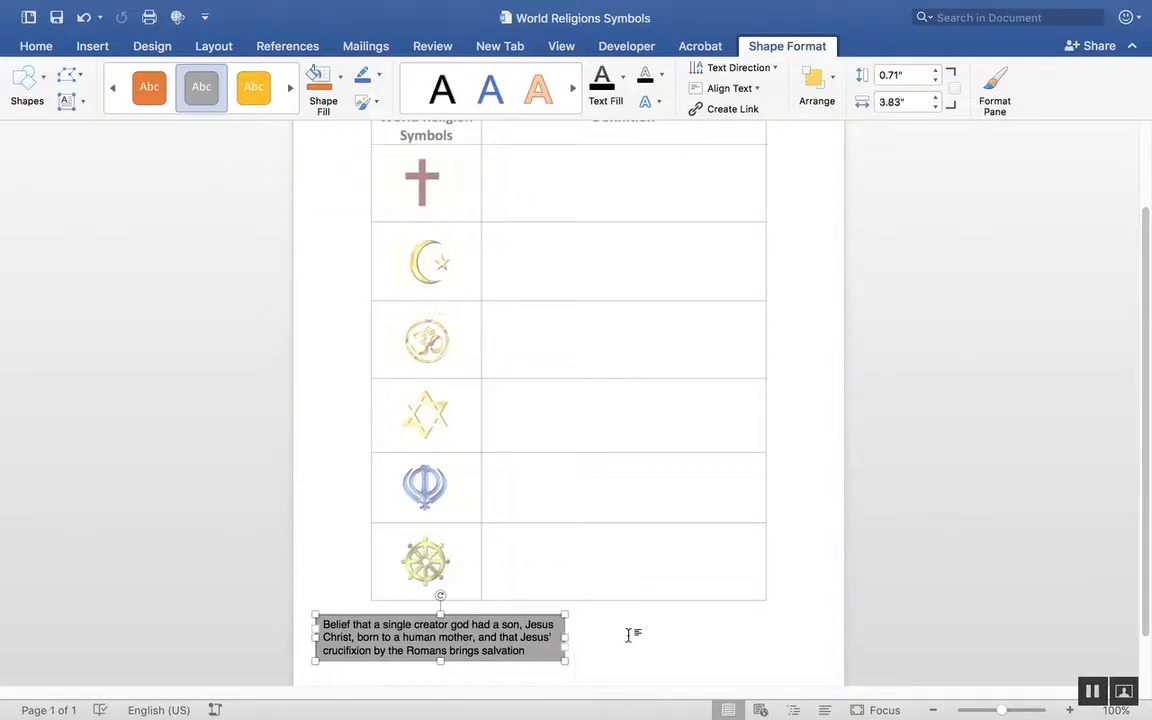
Step: Move the gray text box into the Definition cell beside the cross symbol
left_click(632, 635)
left_click(465, 655)
left_click_drag(469, 618, 652, 160)
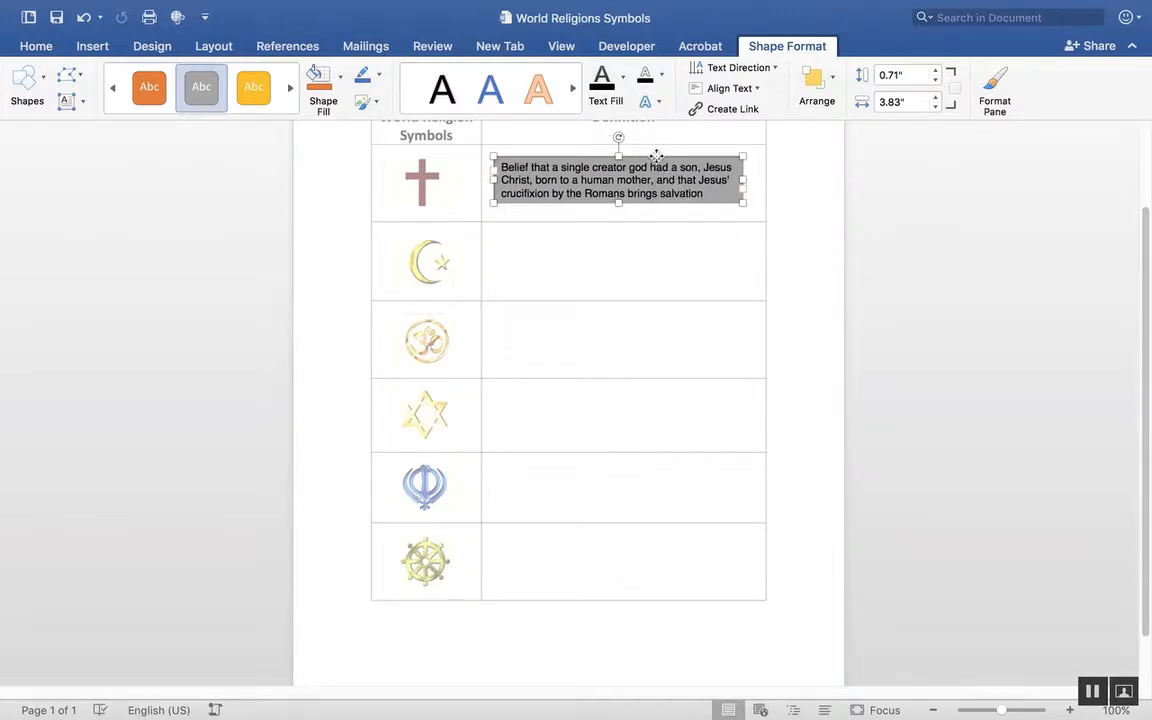
Step: Delete the gray text box from the Definition cell beside the cross symbol
key("Delete")
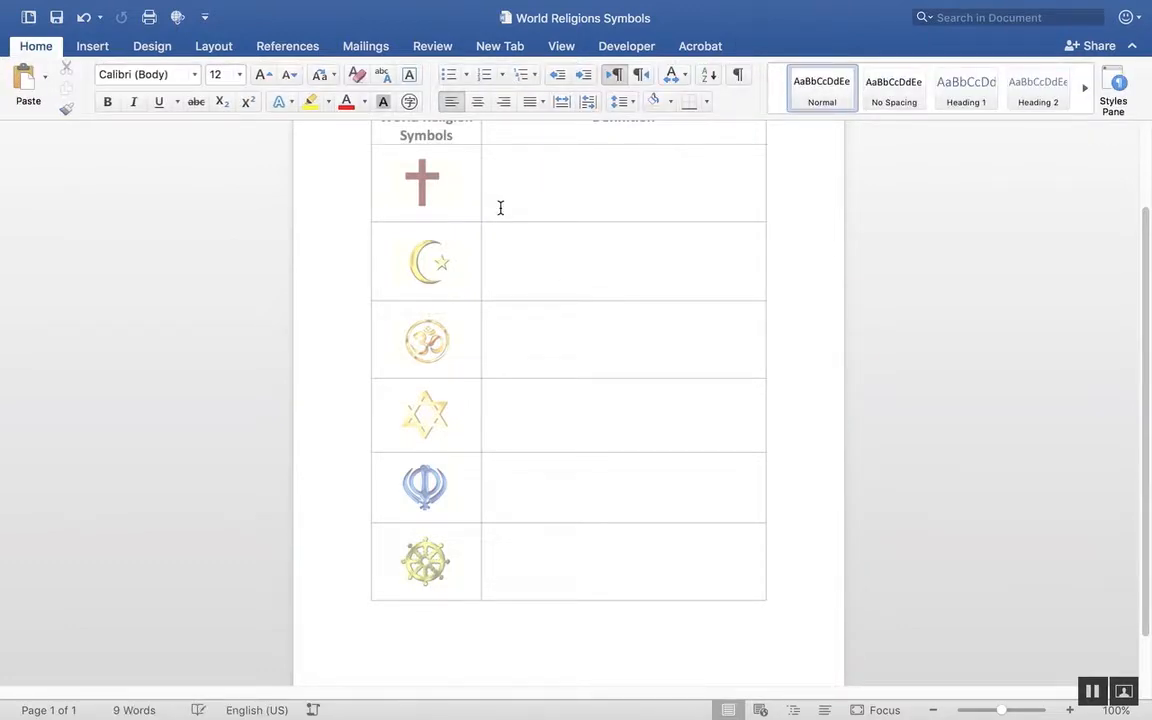
scroll(1148, 167, "up", 3)
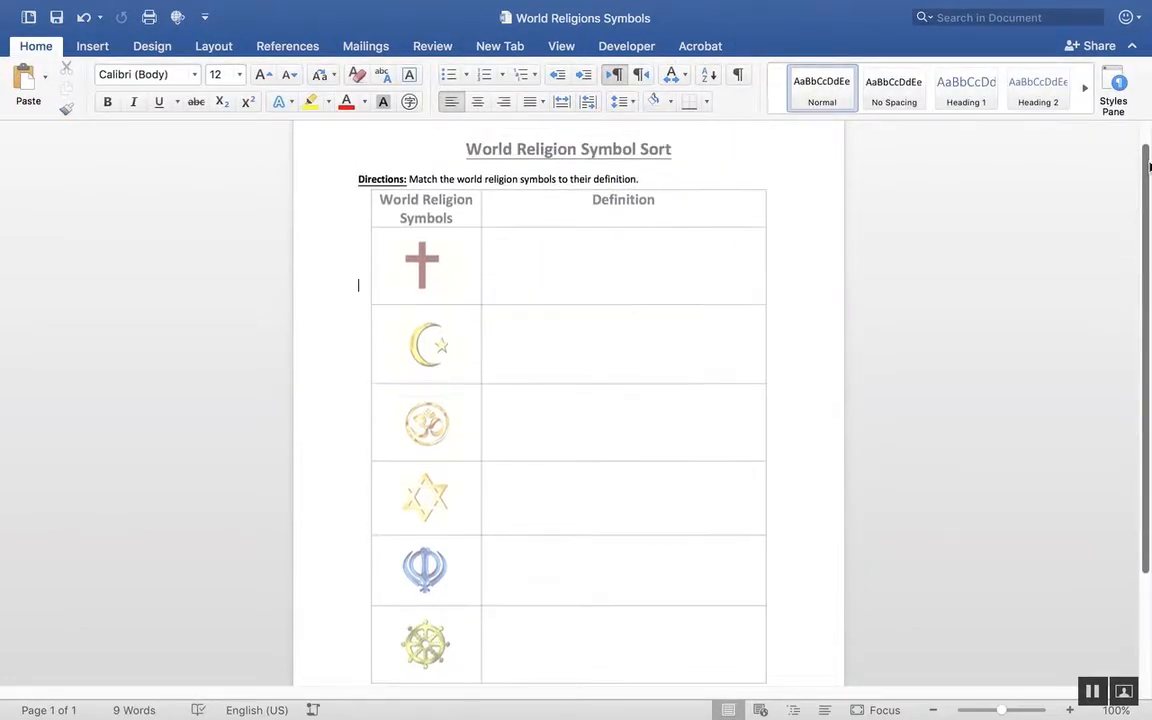
left_click(663, 180)
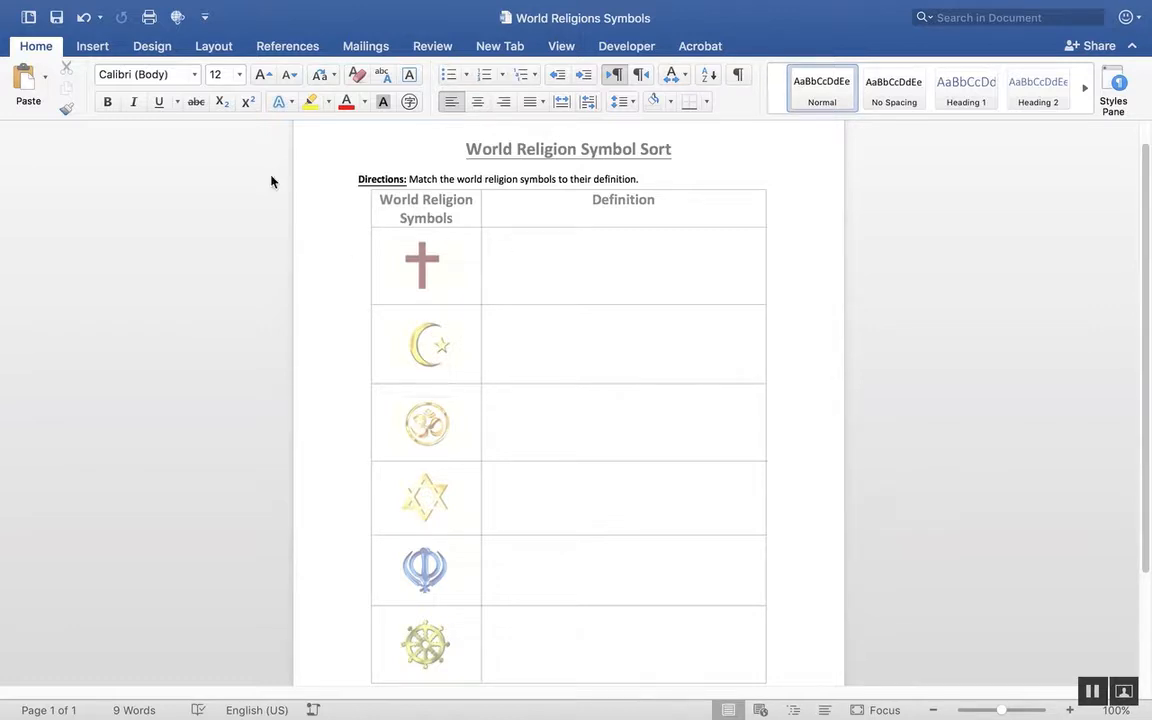
Step: Draw a text box about 3.75" by 0.69" in the cross symbol's Definition cell, enter "dsfkdfsajkfsdkdsfkj" as sample text, and select the box
left_click(108, 47)
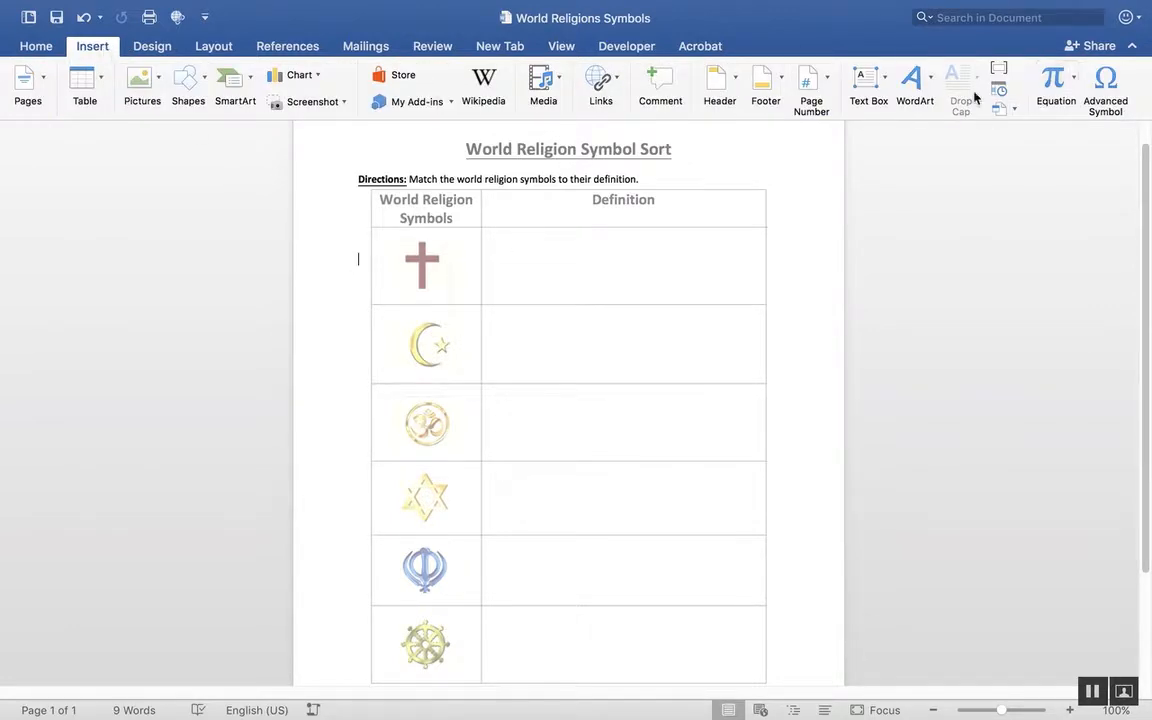
left_click(866, 85)
left_click(501, 246)
left_click(880, 84)
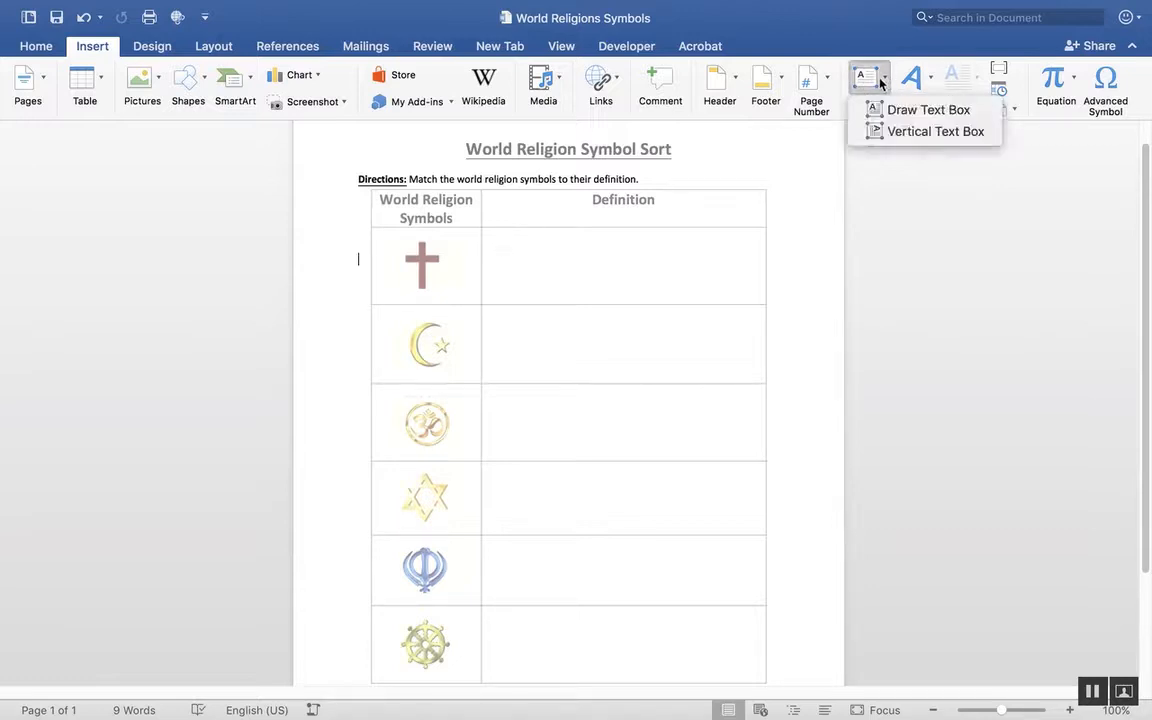
left_click(929, 110)
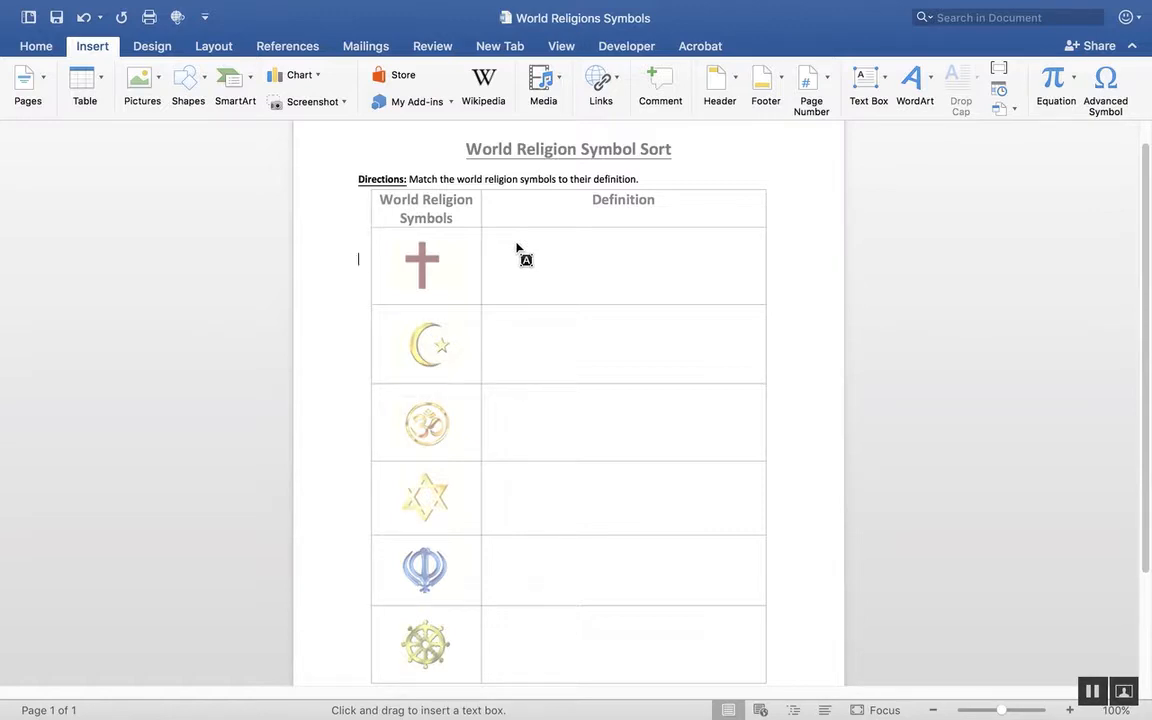
left_click_drag(500, 240, 743, 285)
type("dsfkdfsajkfsdkdsfkj")
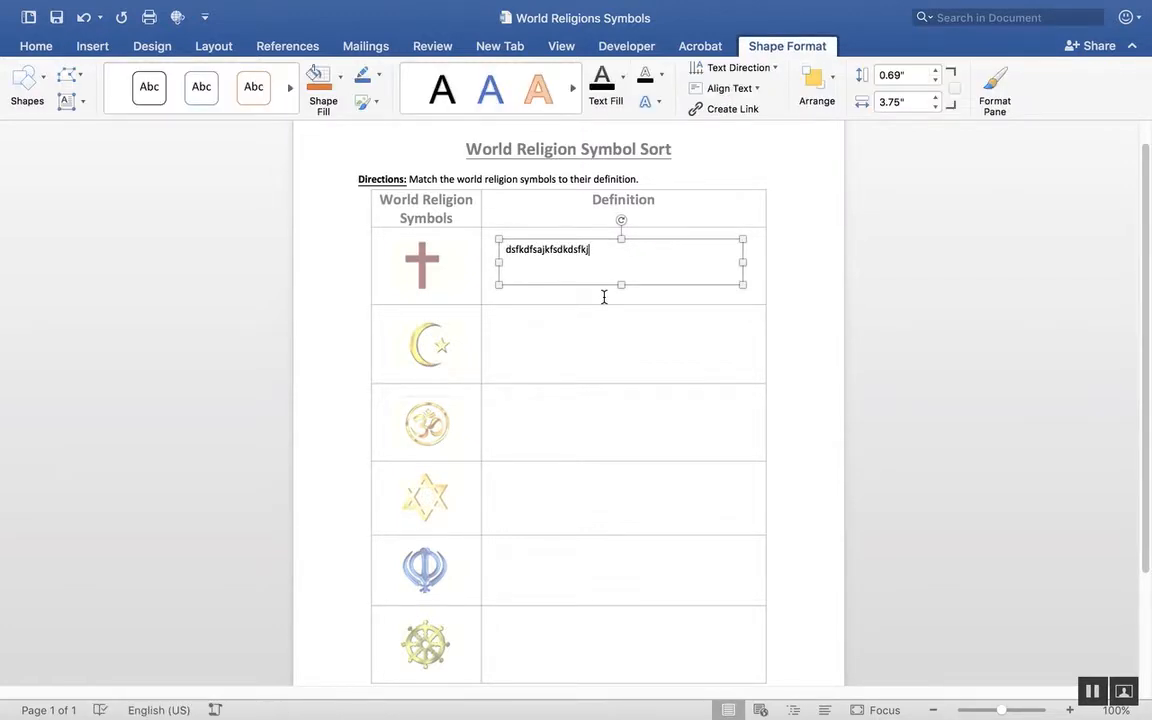
left_click(674, 254)
left_click(671, 263)
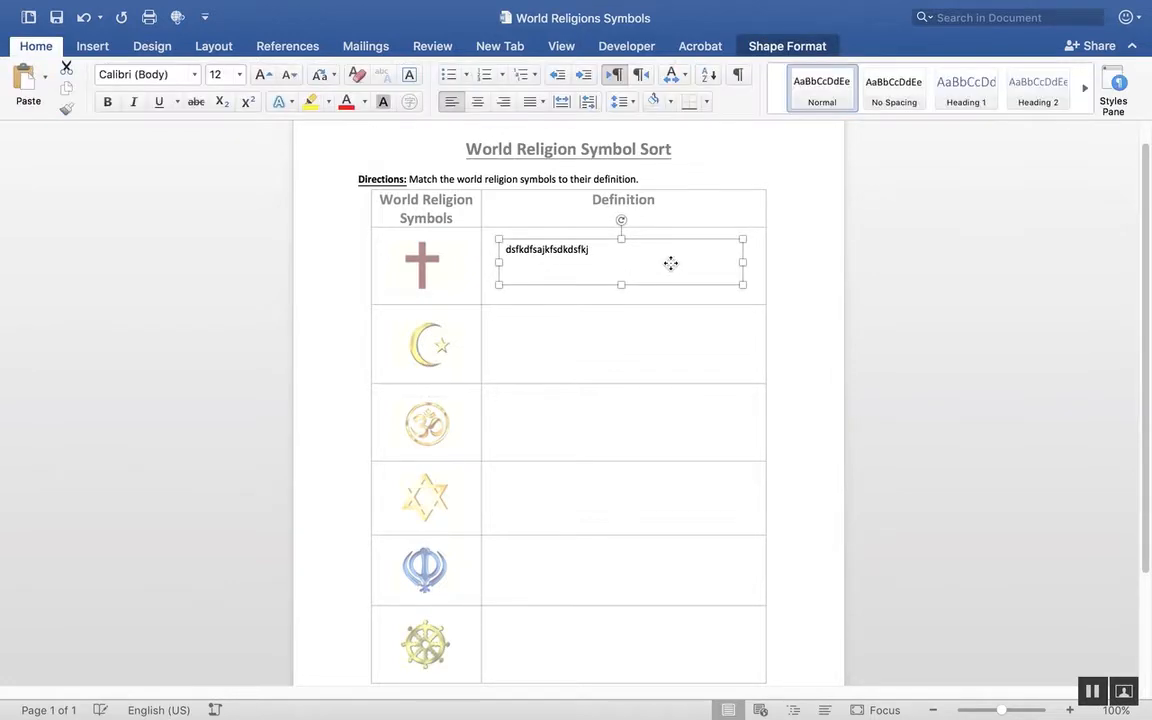